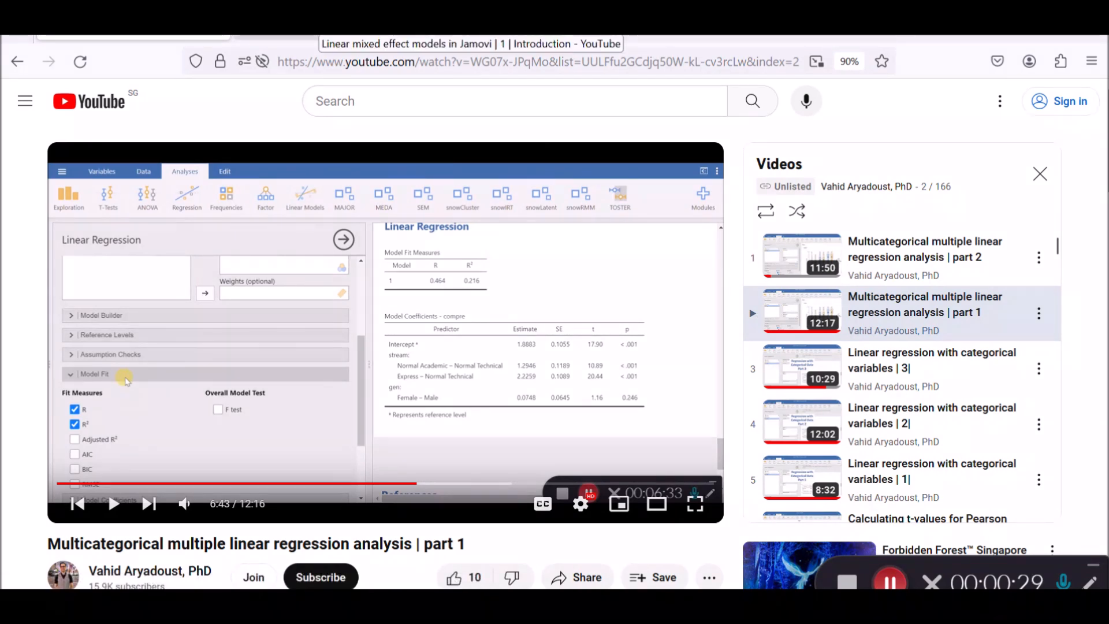
Step: View the "Linear mixed effect models in Jamovi | 1 | Introduction" video page in the browser, and switch to jamovi
left_click(329, 36)
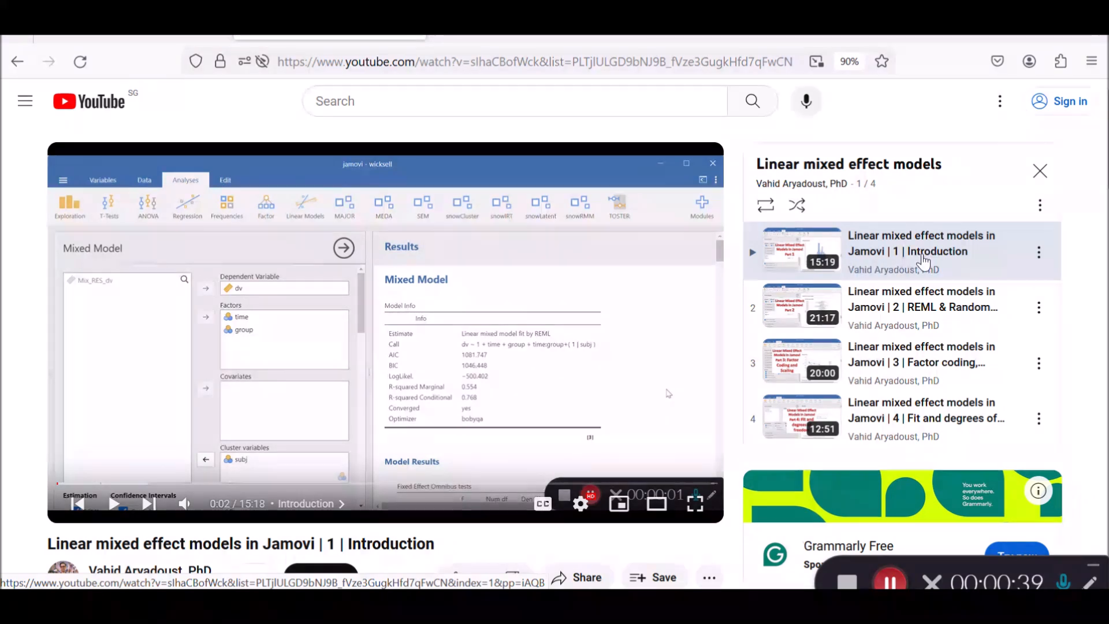
left_click(606, 520)
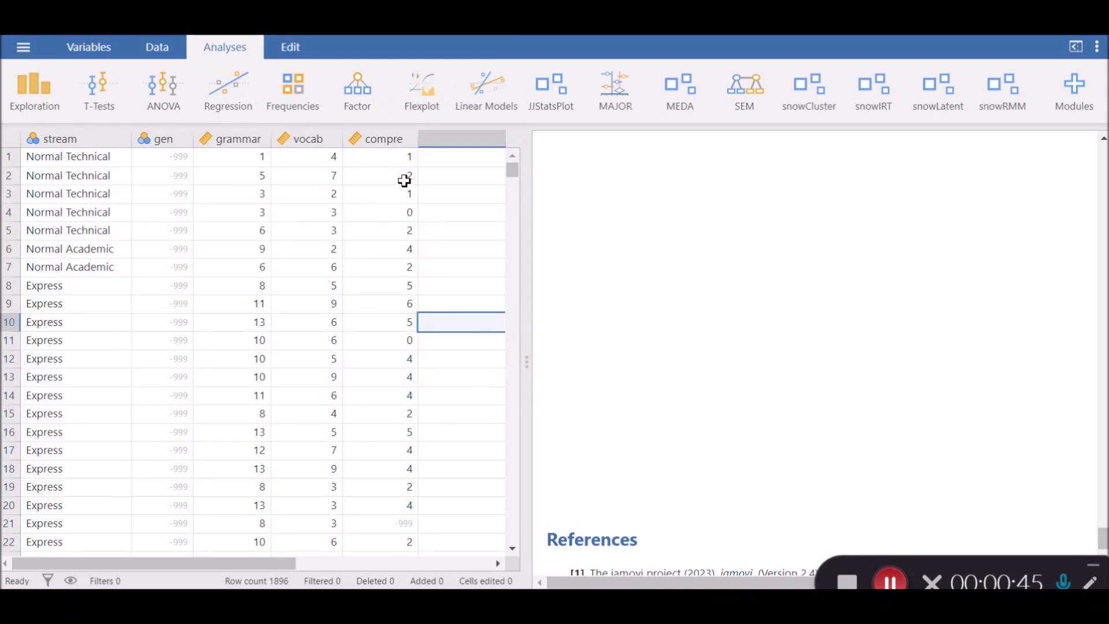
Step: Highlight the compre outcome column, the grammar and vocab columns, and the stream and gen columns in the data sheet
left_click(391, 136)
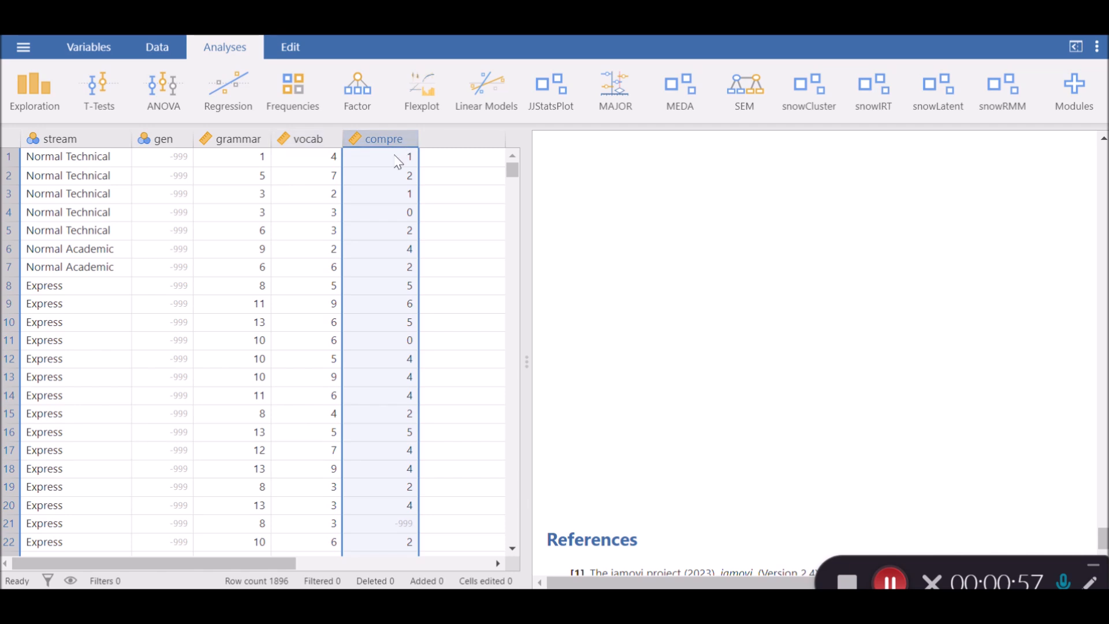
left_click(289, 136)
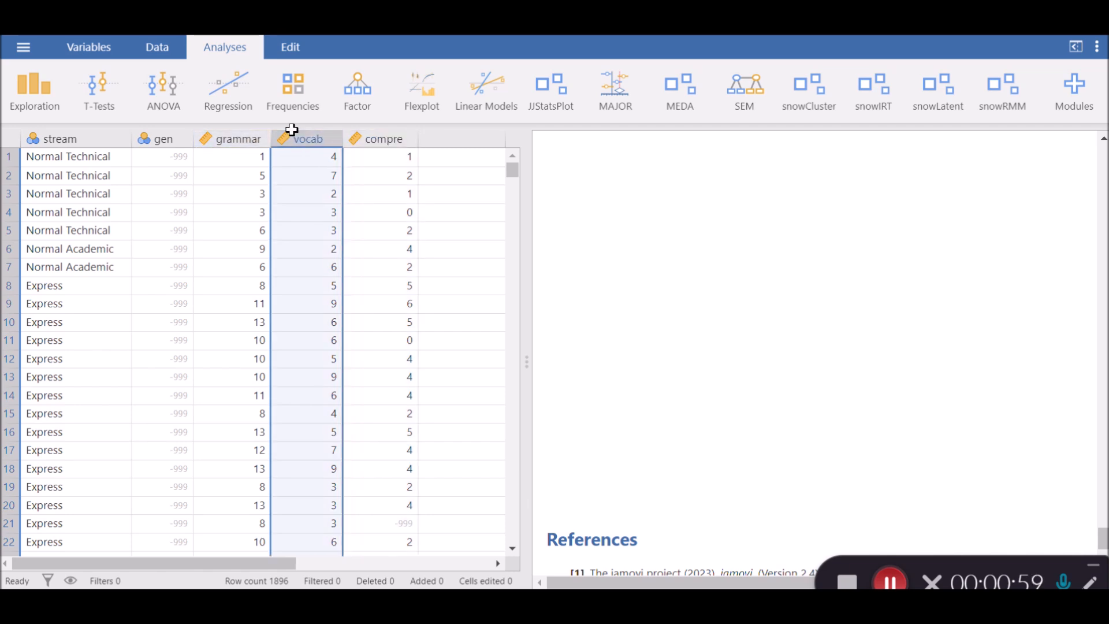
left_click(263, 137, "shift")
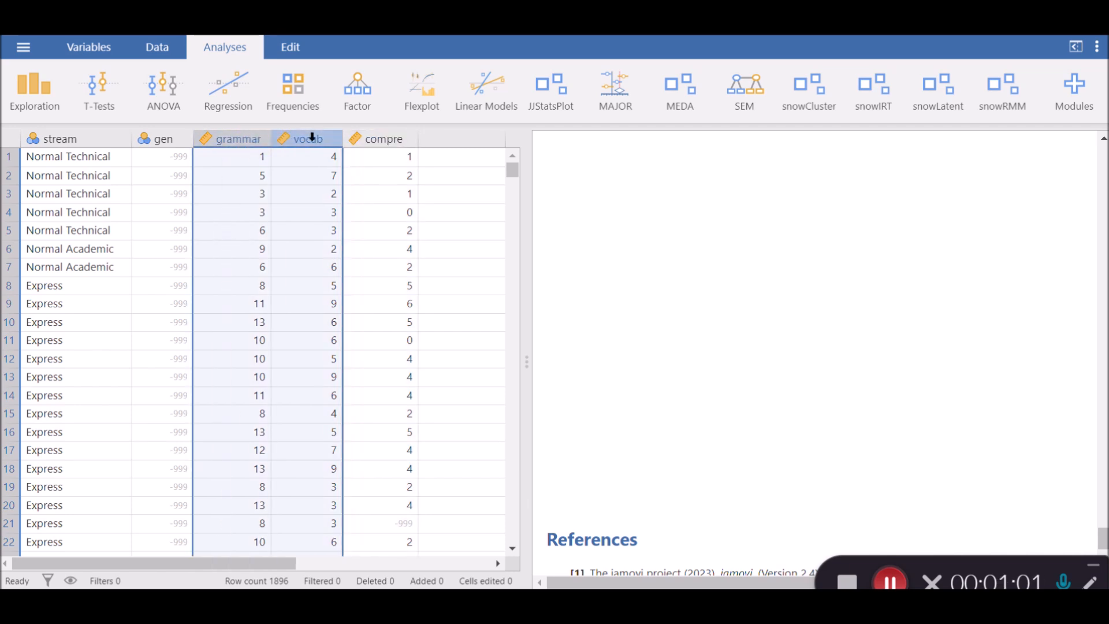
left_click(156, 141)
left_click(99, 139, "shift")
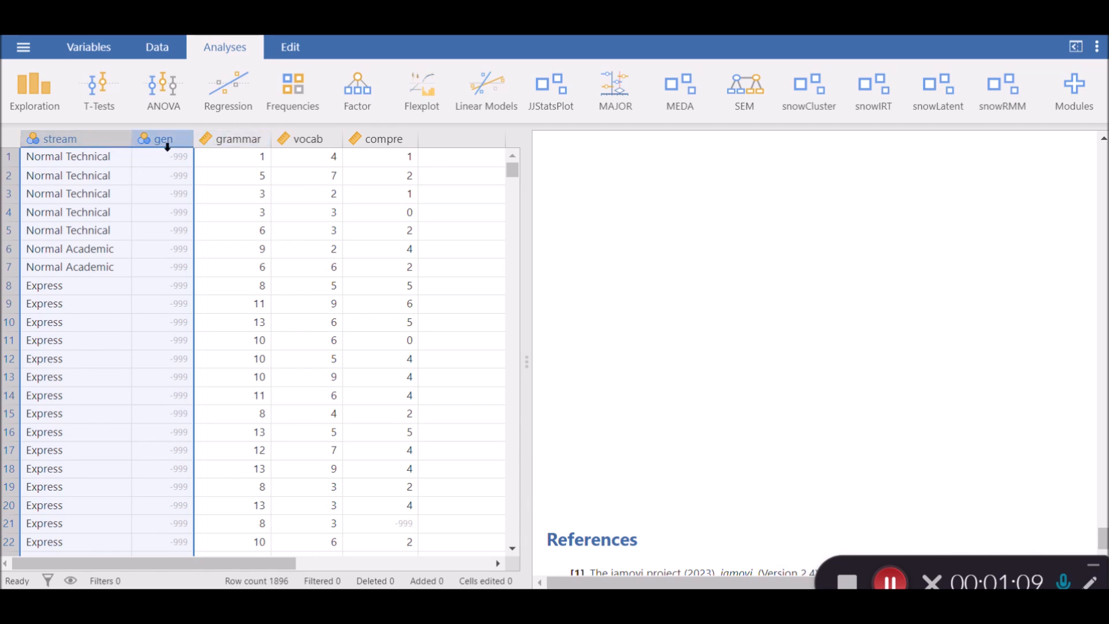
left_click_drag(218, 139, 285, 140)
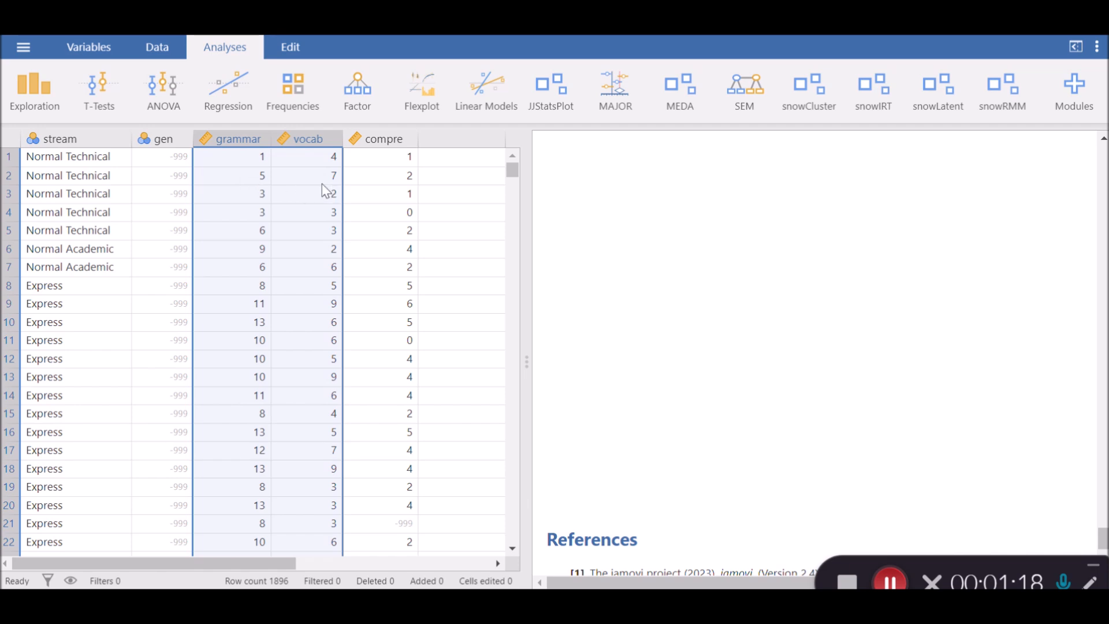
Step: Create a scatterplot with vocab on the X-axis and compre on the Y-axis
left_click(36, 98)
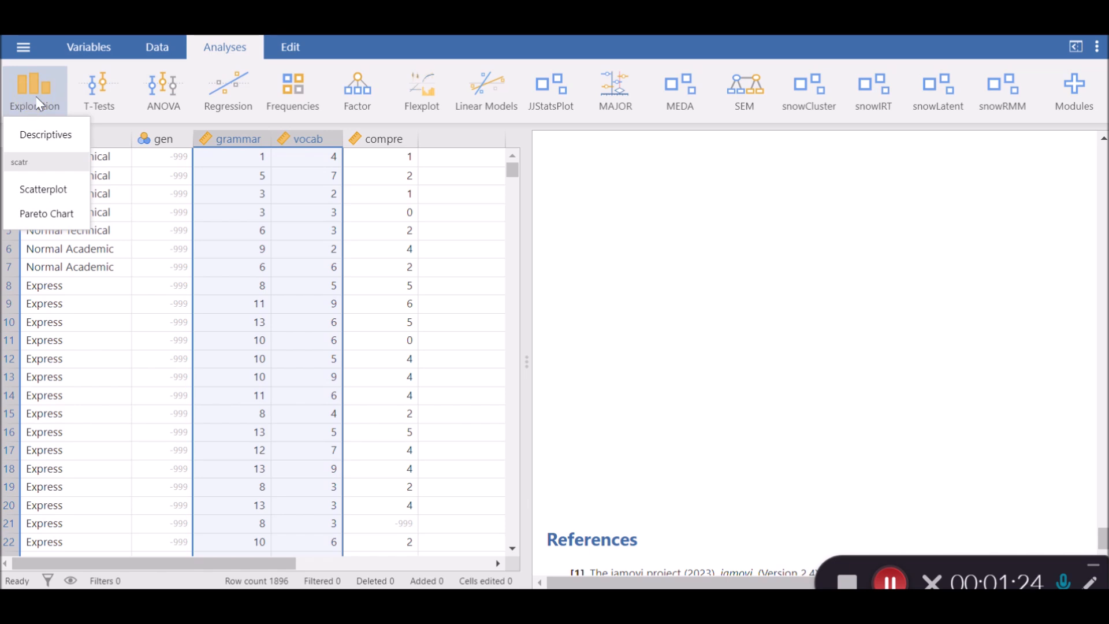
left_click(37, 192)
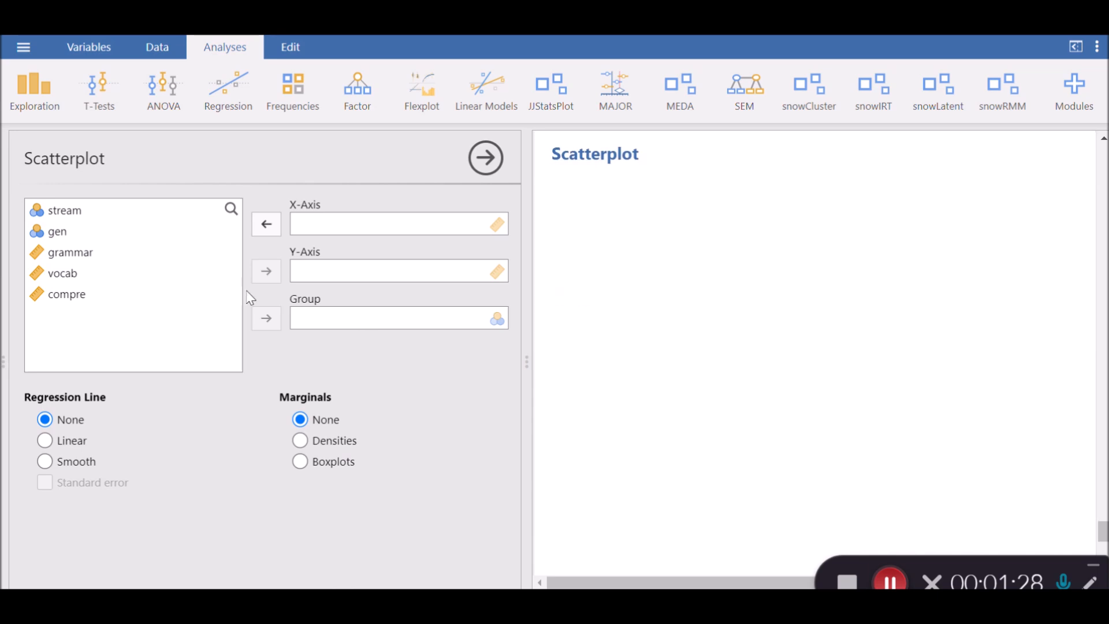
left_click(74, 297)
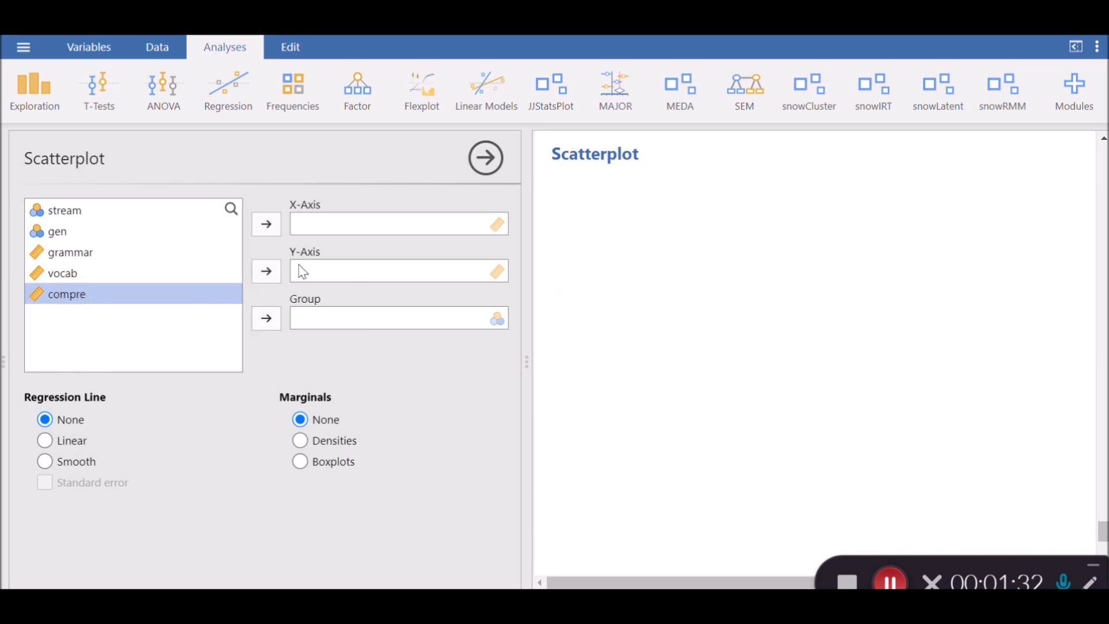
left_click(266, 271)
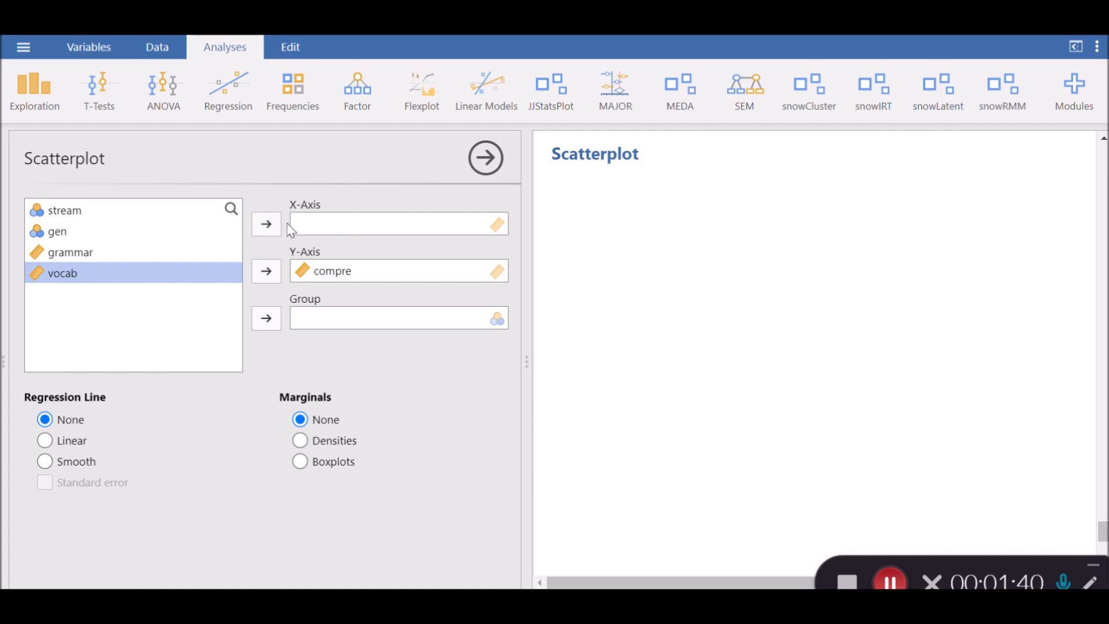
left_click(266, 226)
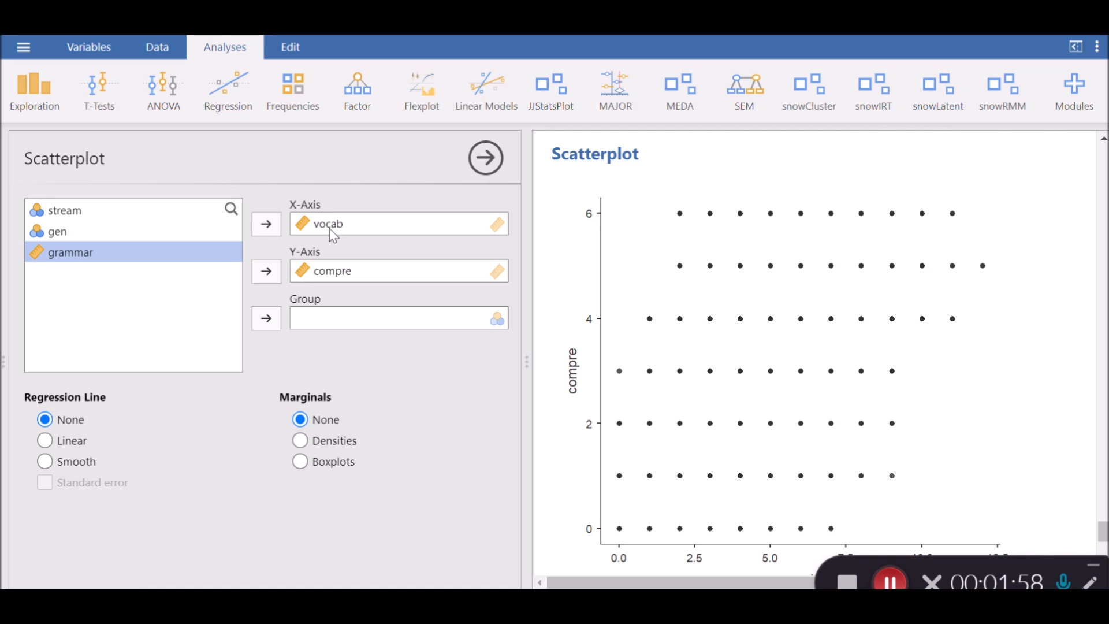
Step: Group the scatterplot by gen and add linear regression lines with standard error bands
left_click(60, 234)
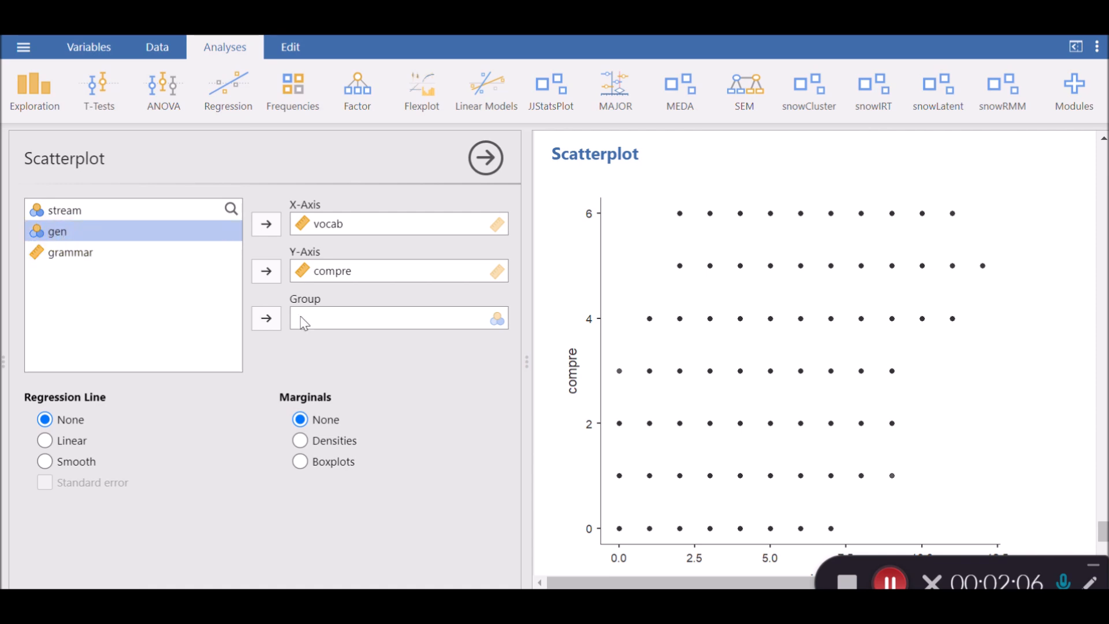
left_click(276, 319)
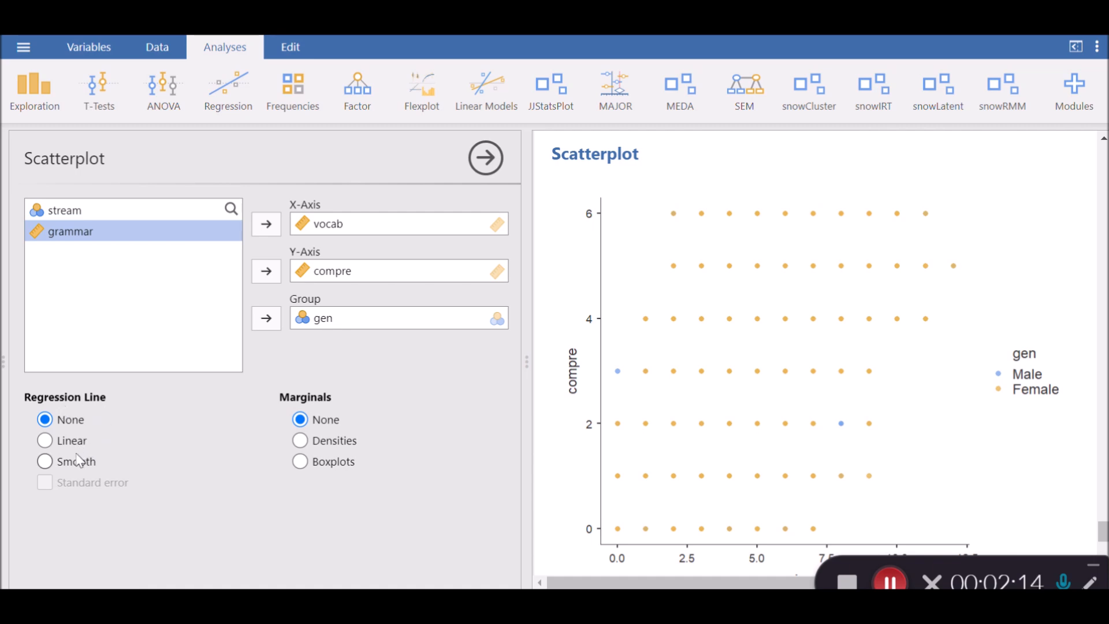
left_click(45, 441)
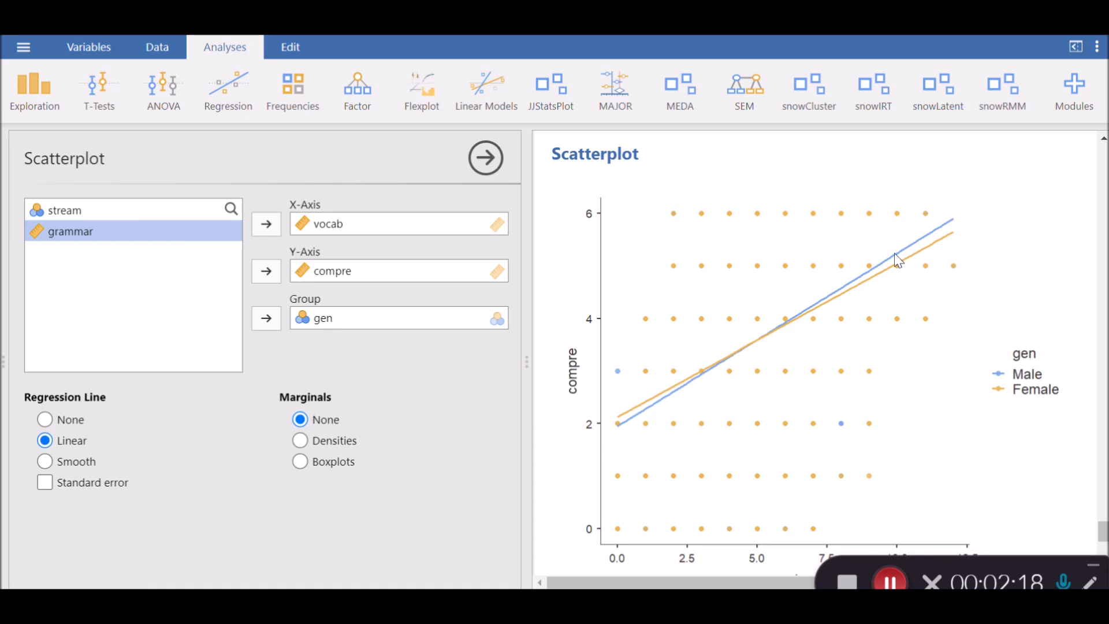
left_click(45, 483)
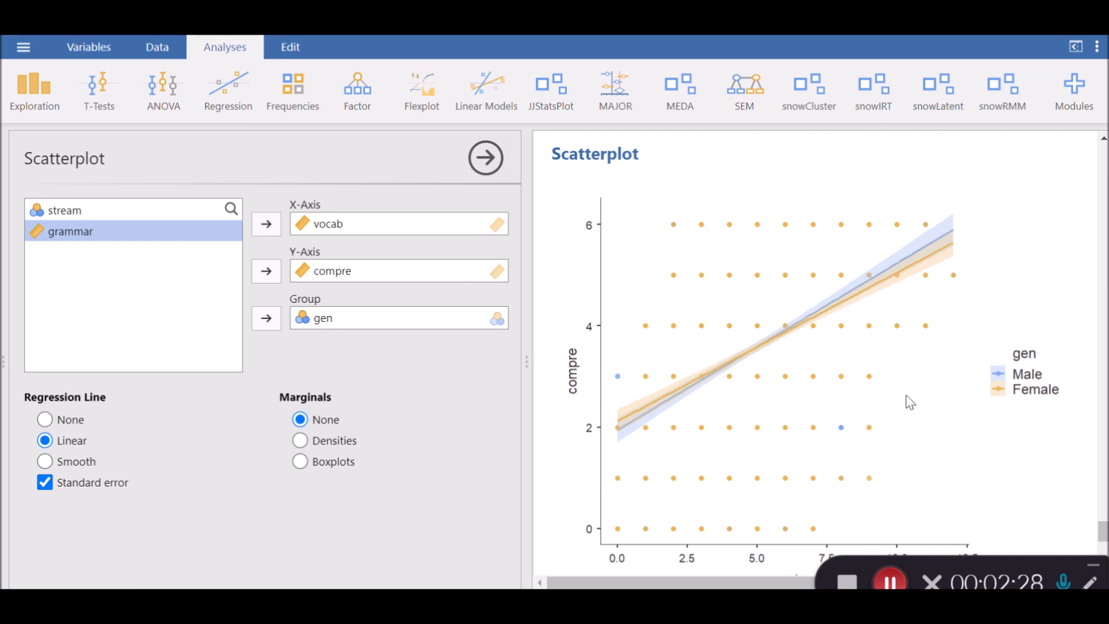
Step: Examine the whole grouped scatterplot, including its vocab and compre axes, the gen legend and the regression lines
scroll(762, 430, "down", 2)
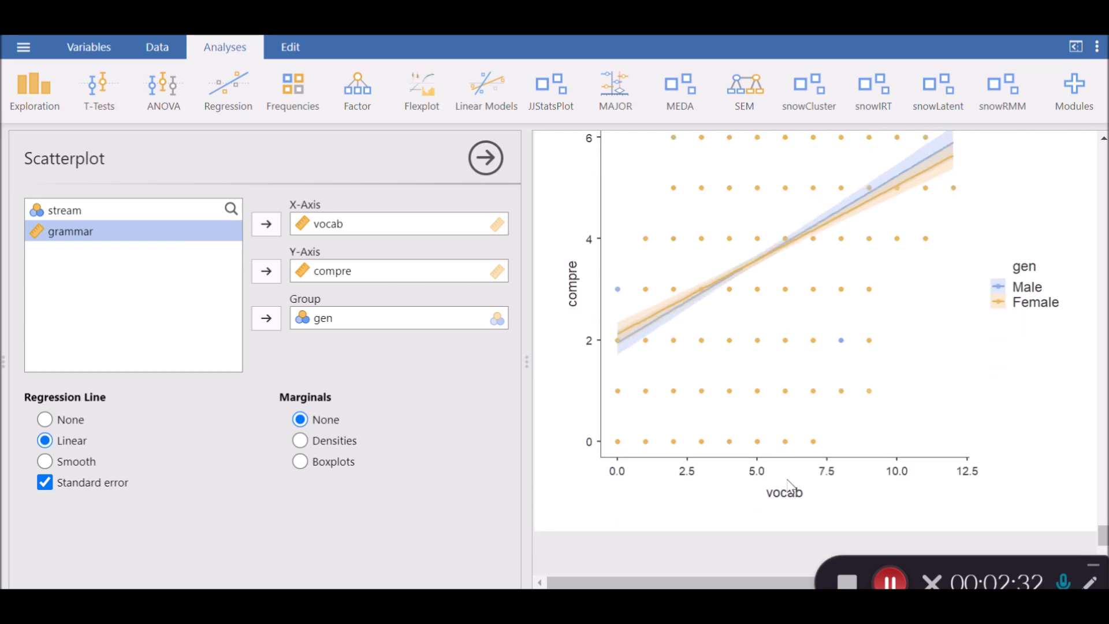
left_click(798, 500)
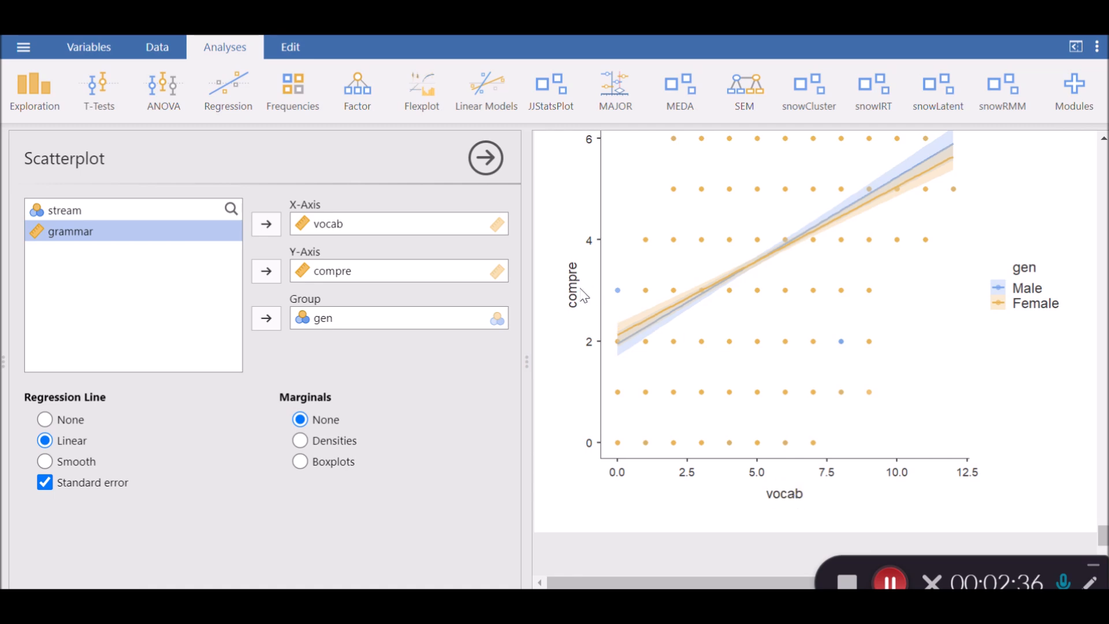
scroll(581, 295, "up", 2)
scroll(585, 297, "down", 2)
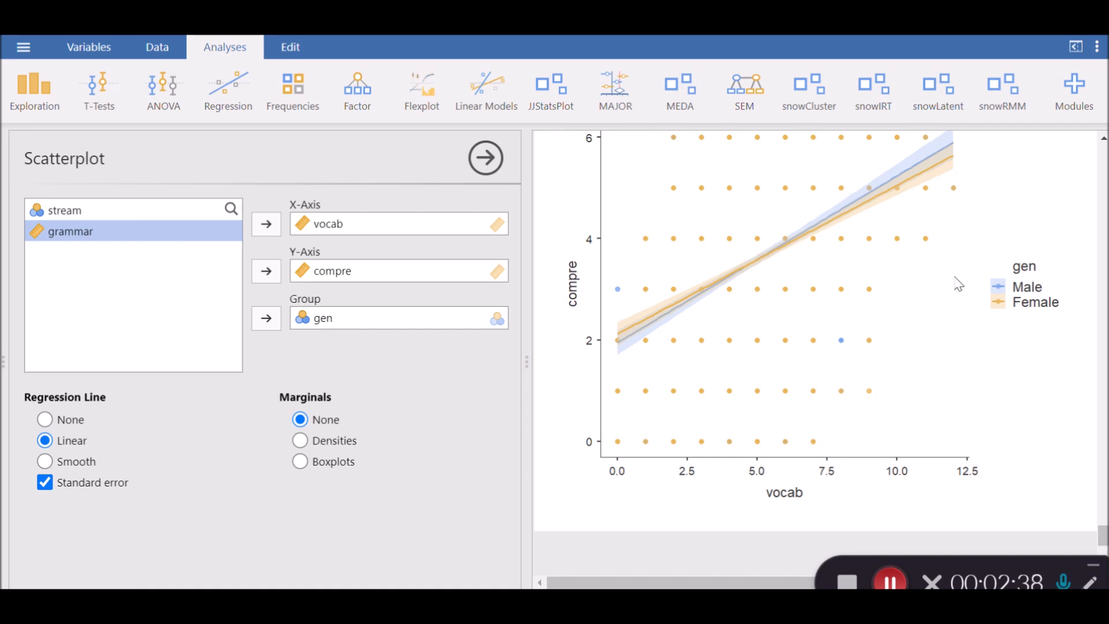
scroll(956, 286, "up", 2)
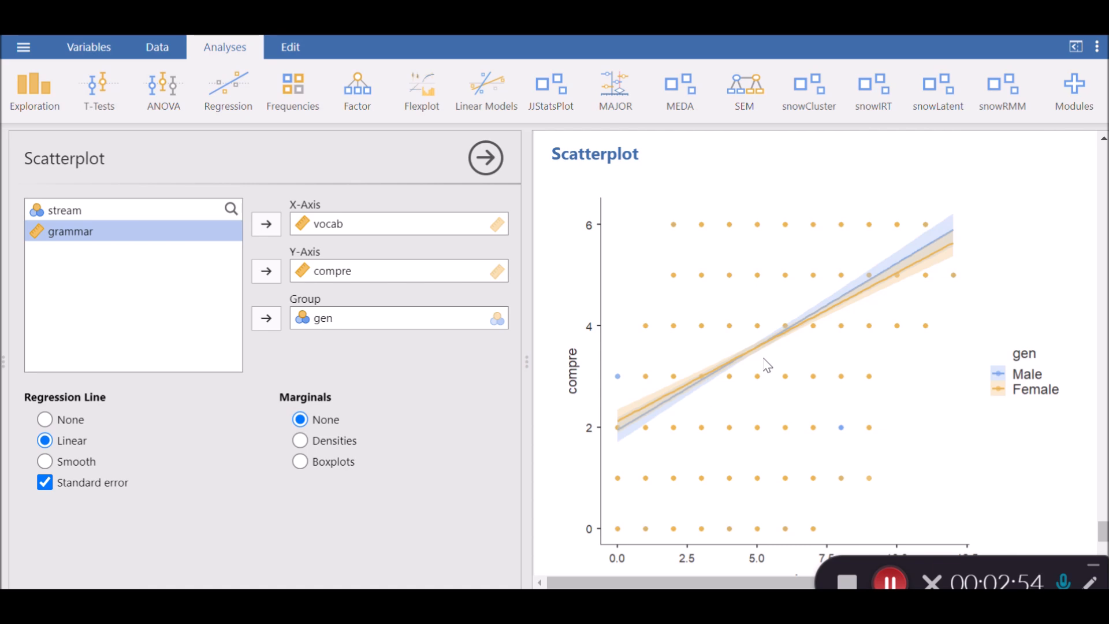
scroll(767, 365, "down", 3)
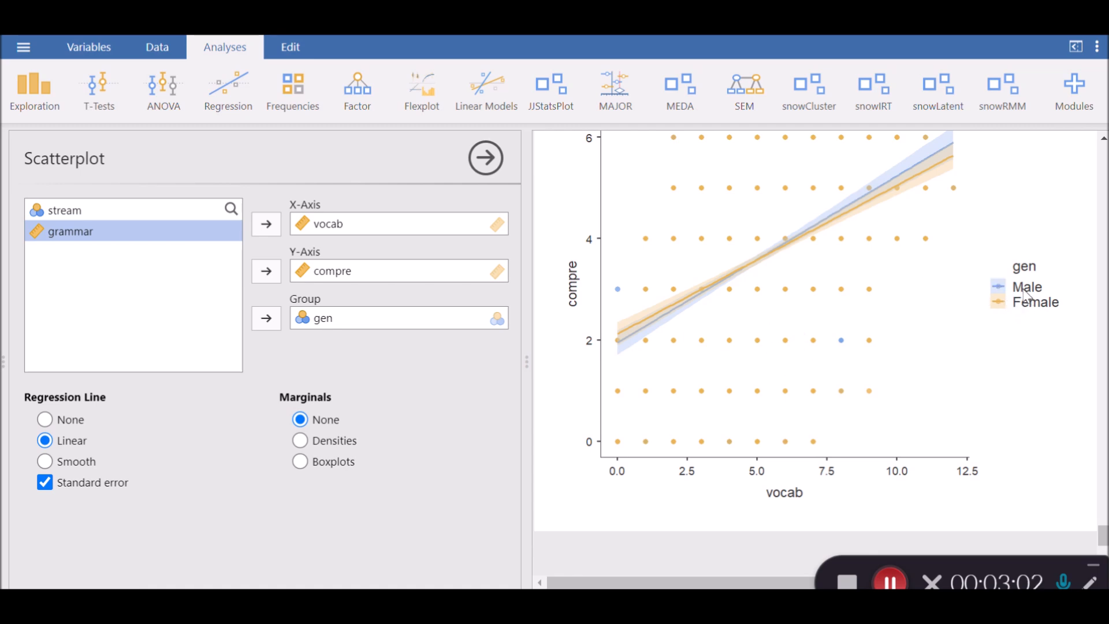
Step: Replace gen with stream as the scatterplot's grouping variable and bring the full stream legend into view
left_click(314, 319)
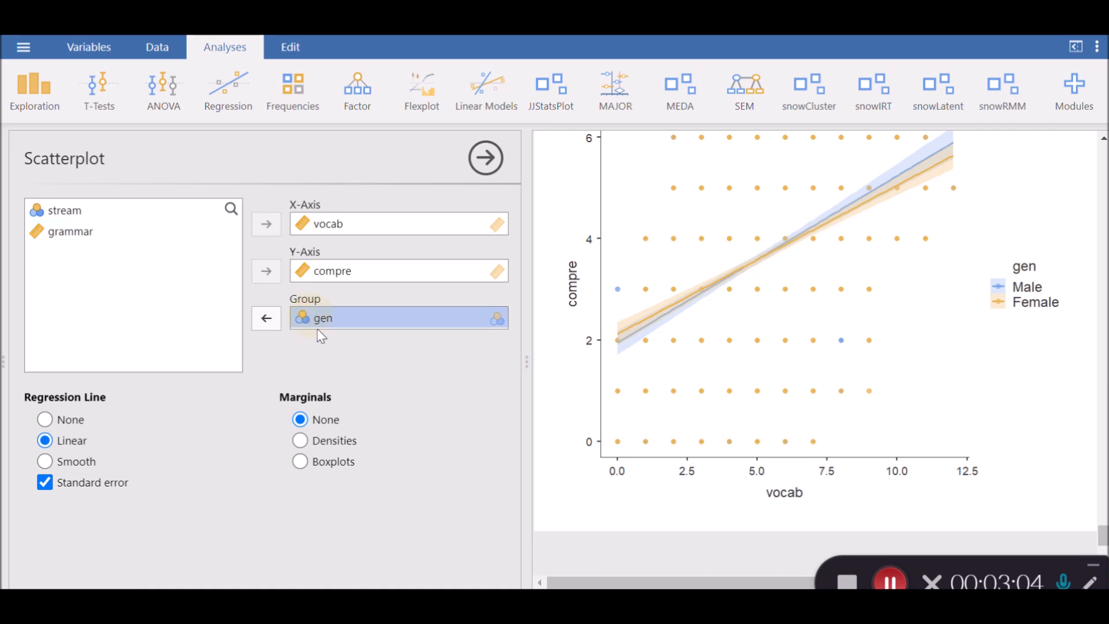
left_click(266, 318)
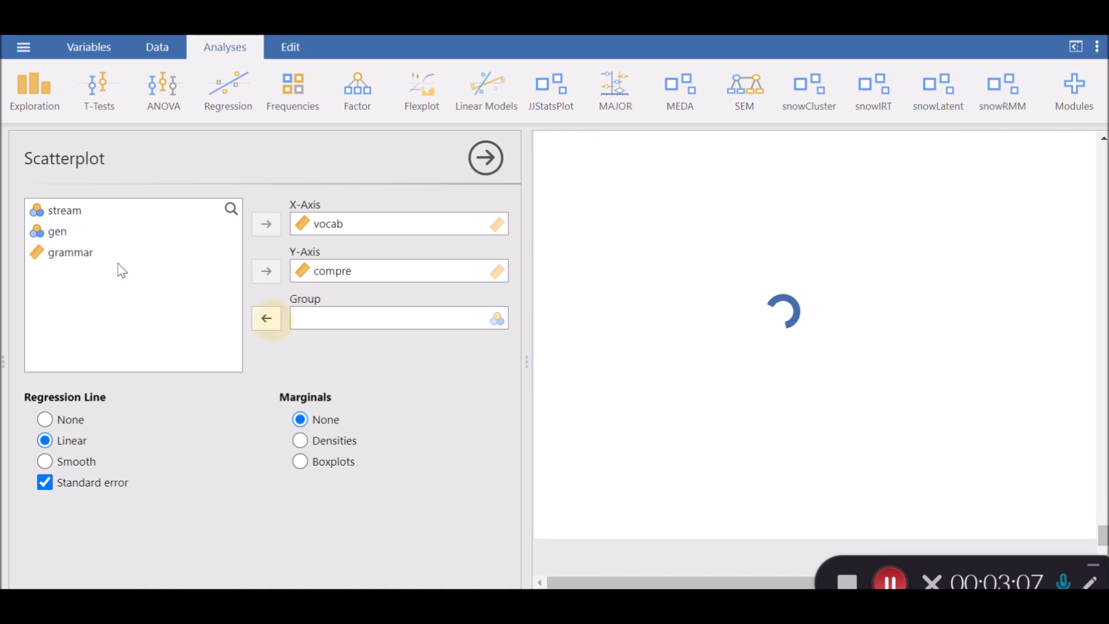
left_click(69, 215)
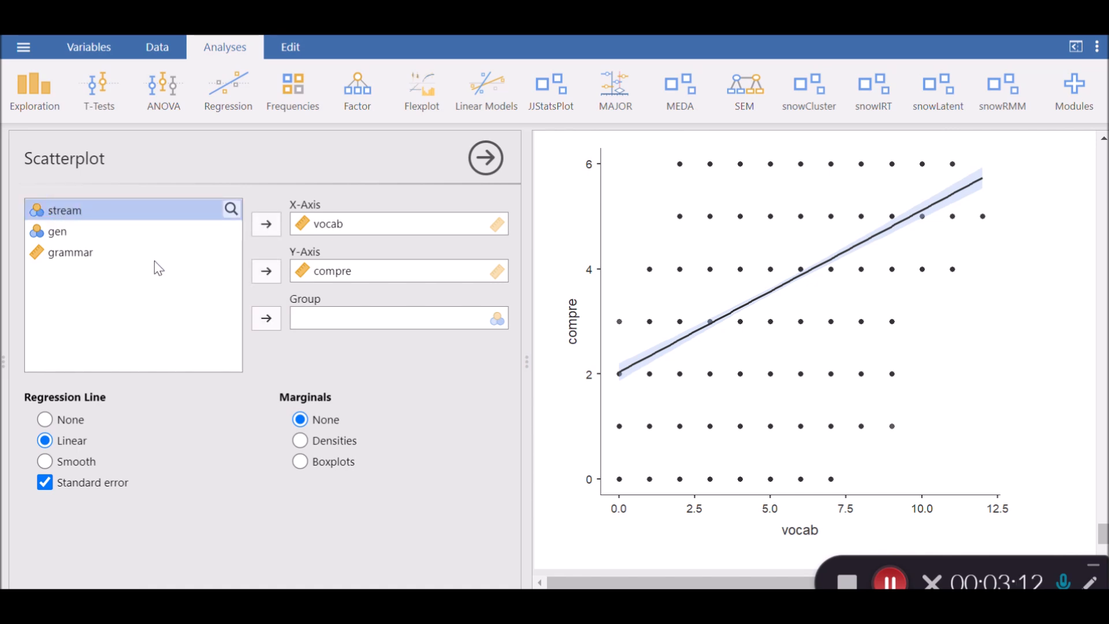
left_click(266, 319)
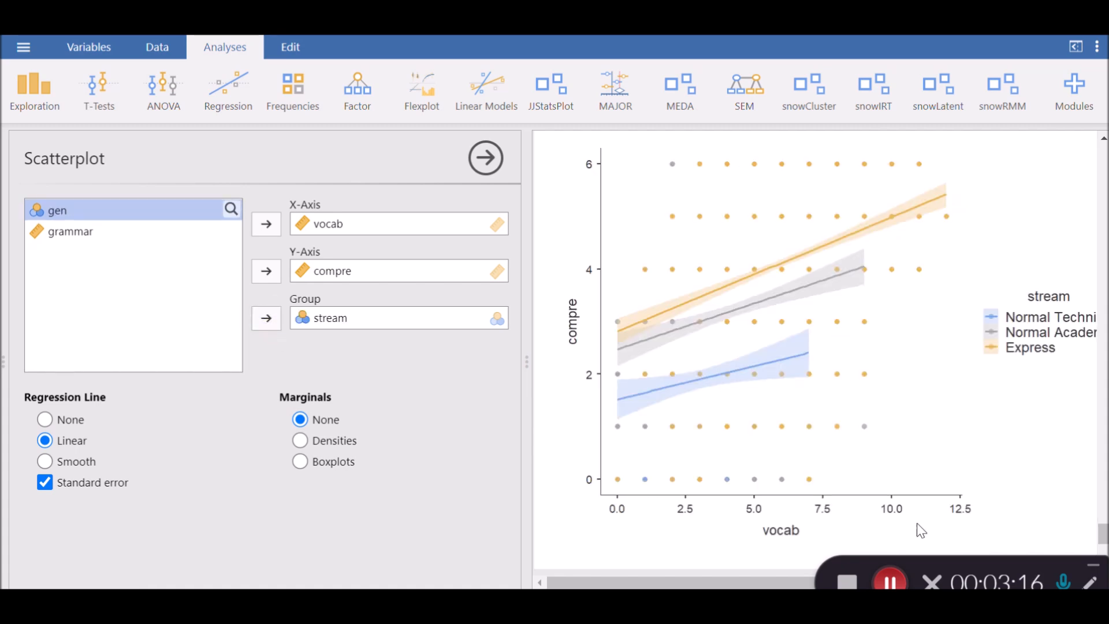
left_click_drag(733, 584, 742, 586)
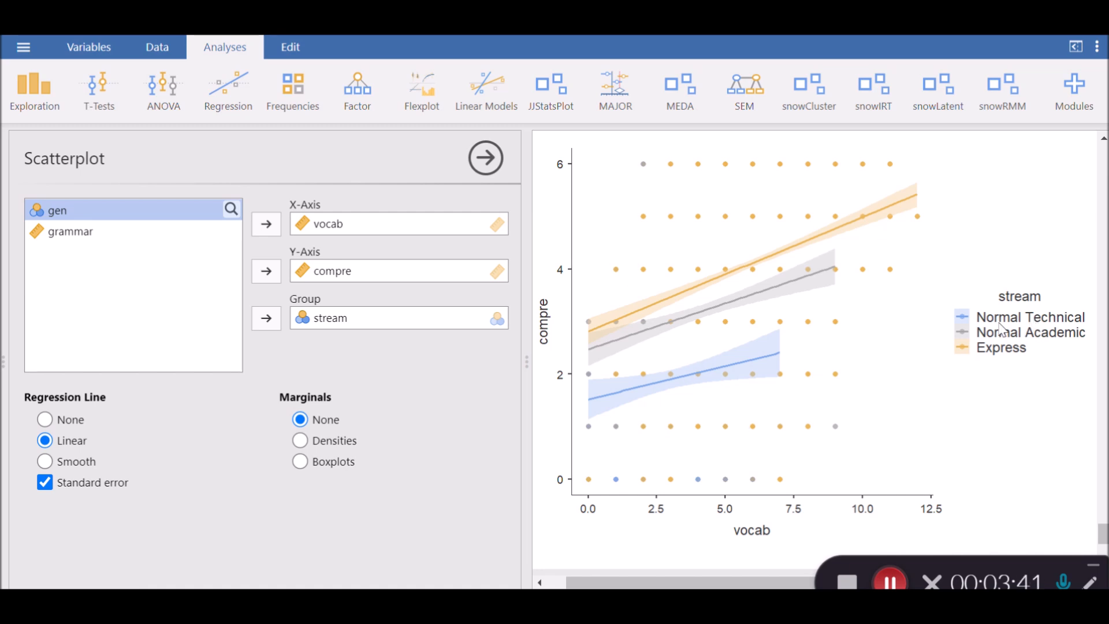
Step: Start a Linear Regression analysis and assign compre as the dependent variable
left_click(229, 107)
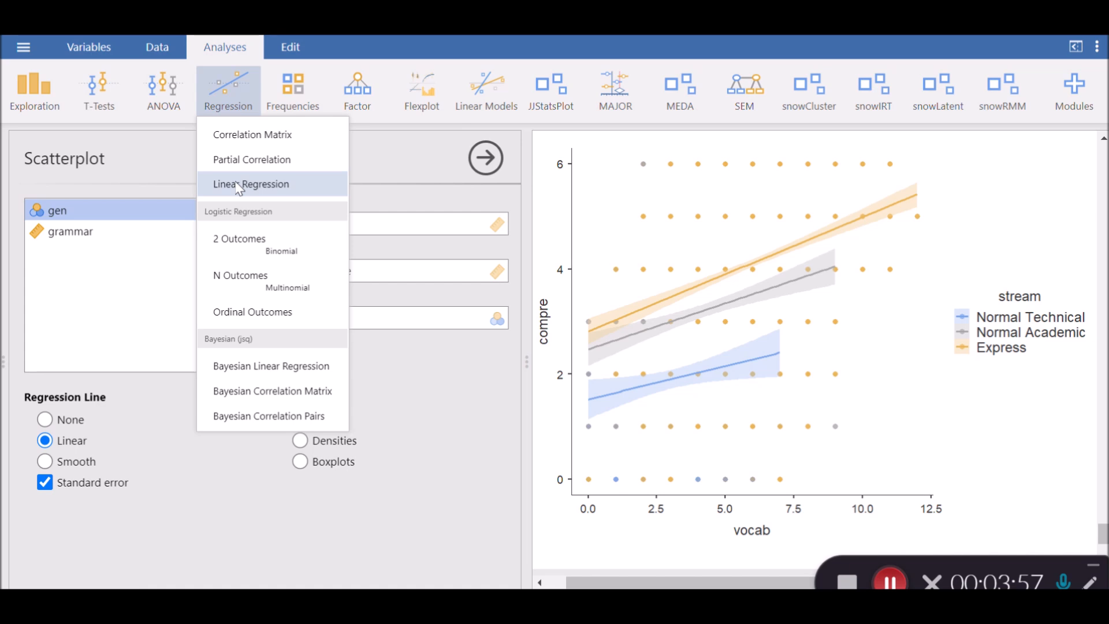
left_click(490, 100)
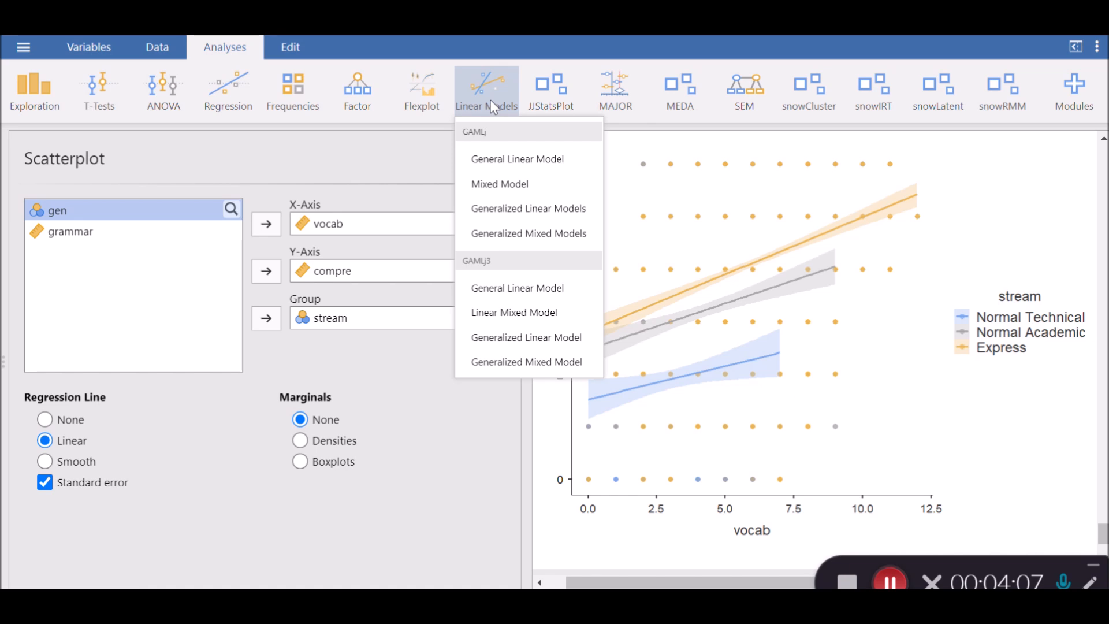
left_click(240, 107)
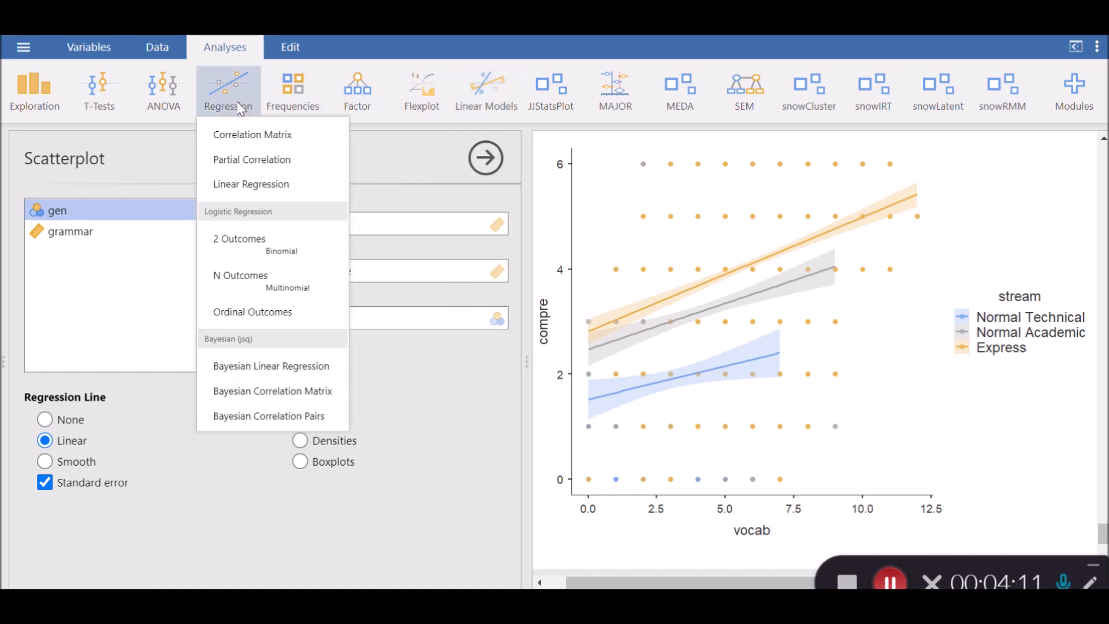
left_click(264, 184)
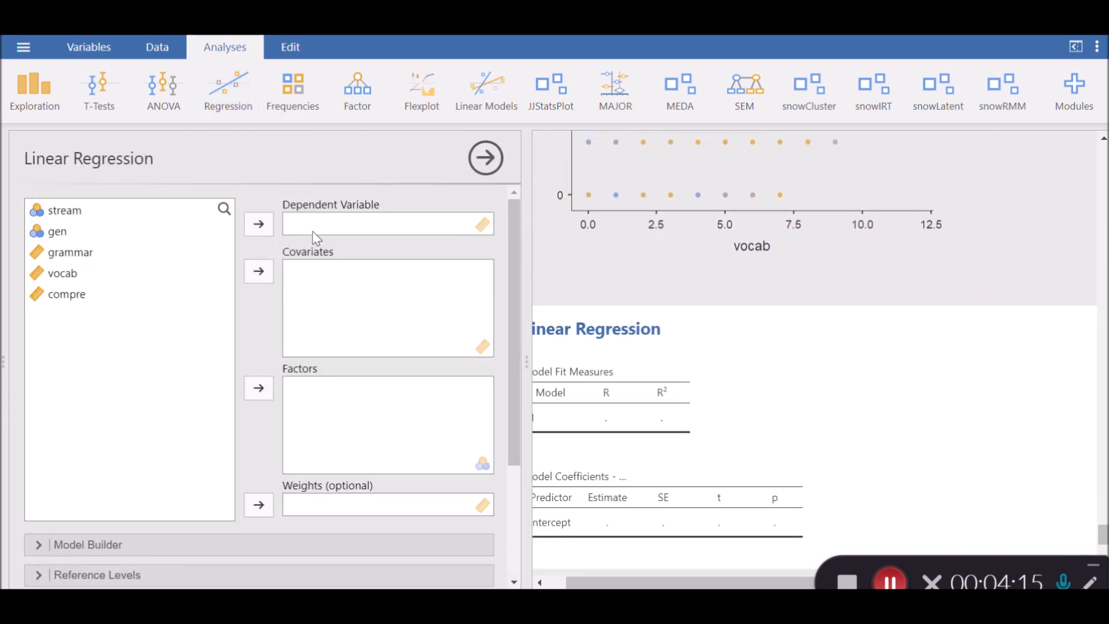
left_click(69, 296)
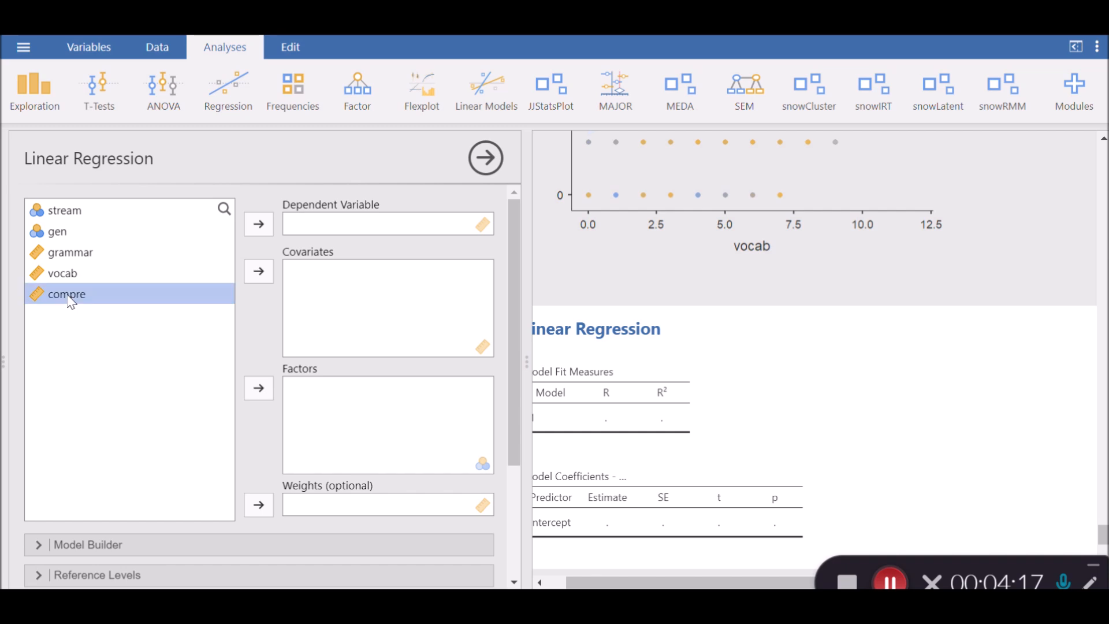
left_click(265, 230)
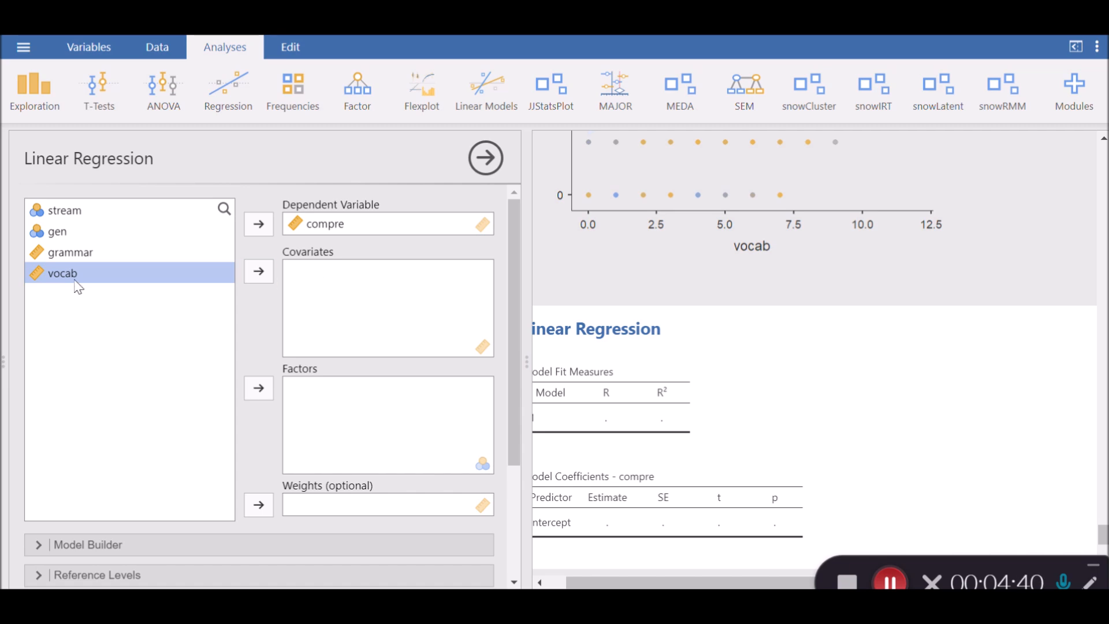
Step: Add vocab as a covariate and gen as a factor in the linear regression
left_click(259, 274)
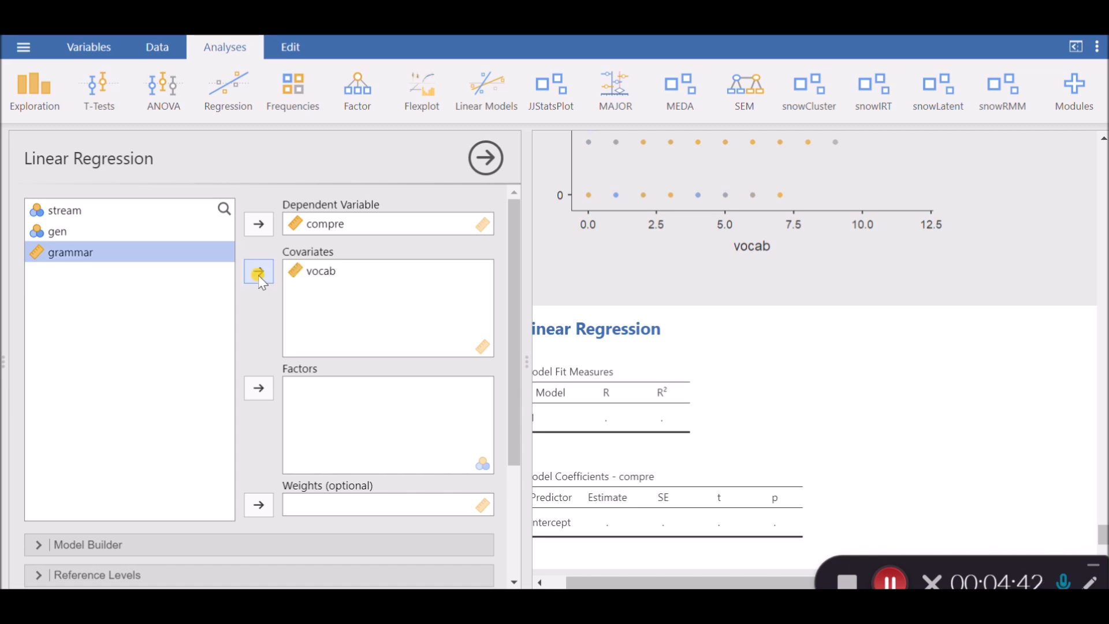
left_click(55, 233)
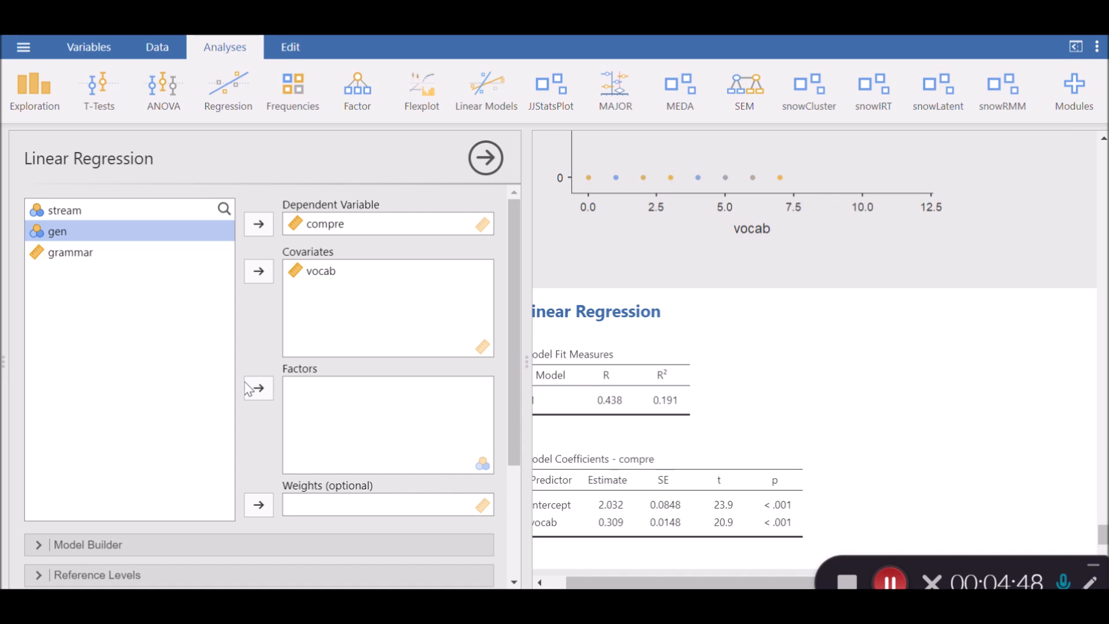
left_click(260, 392)
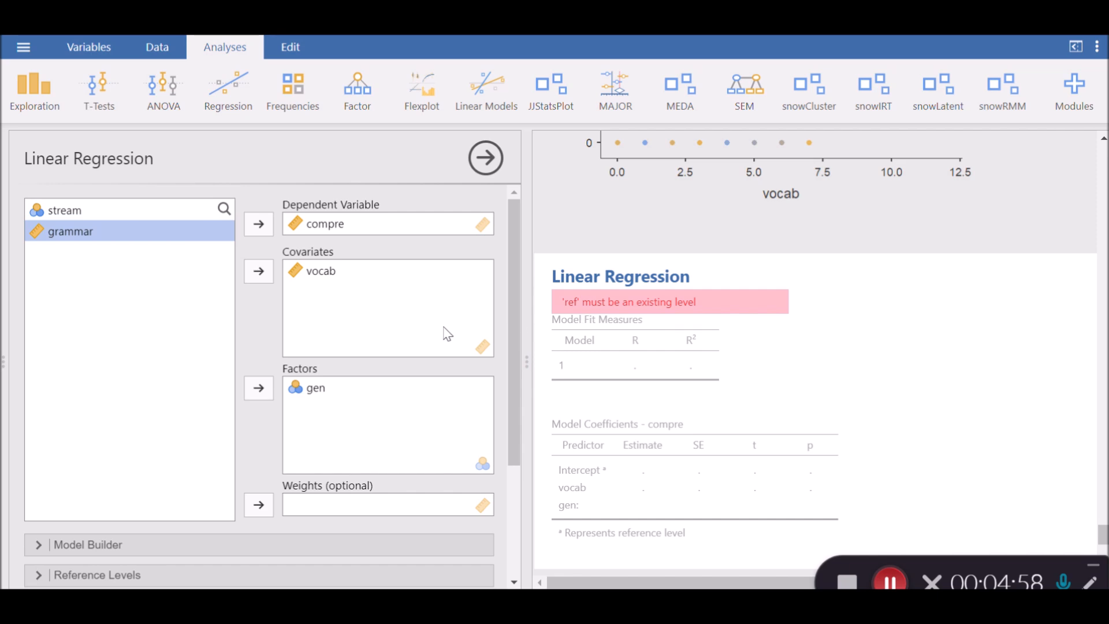
Step: Set the reference level of the gen factor to Male in the linear regression
scroll(446, 335, "down", 3)
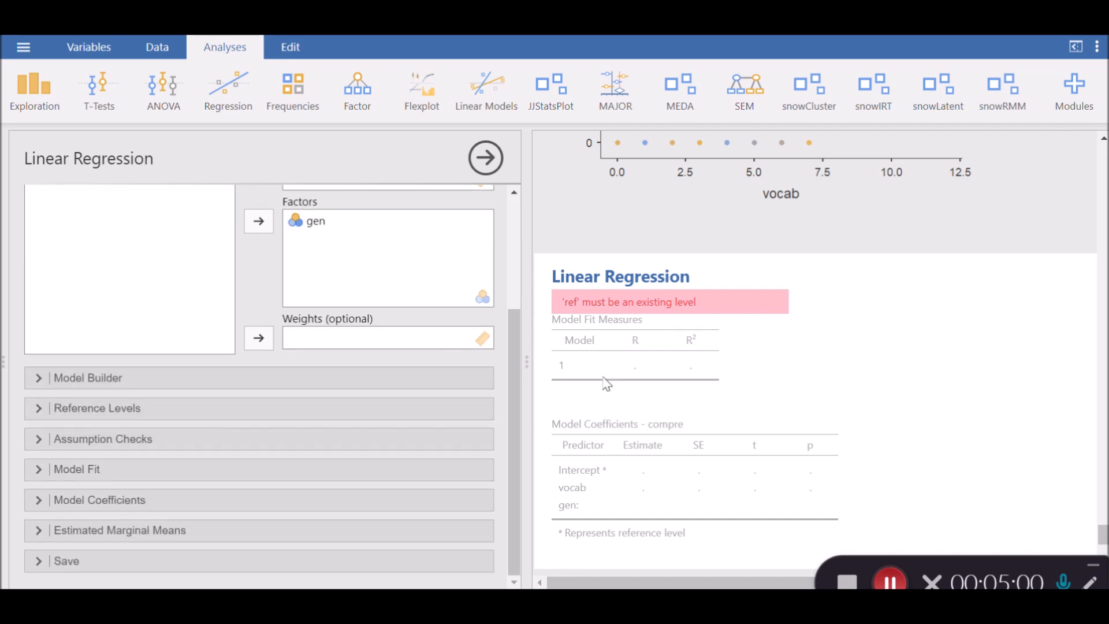
left_click(209, 409)
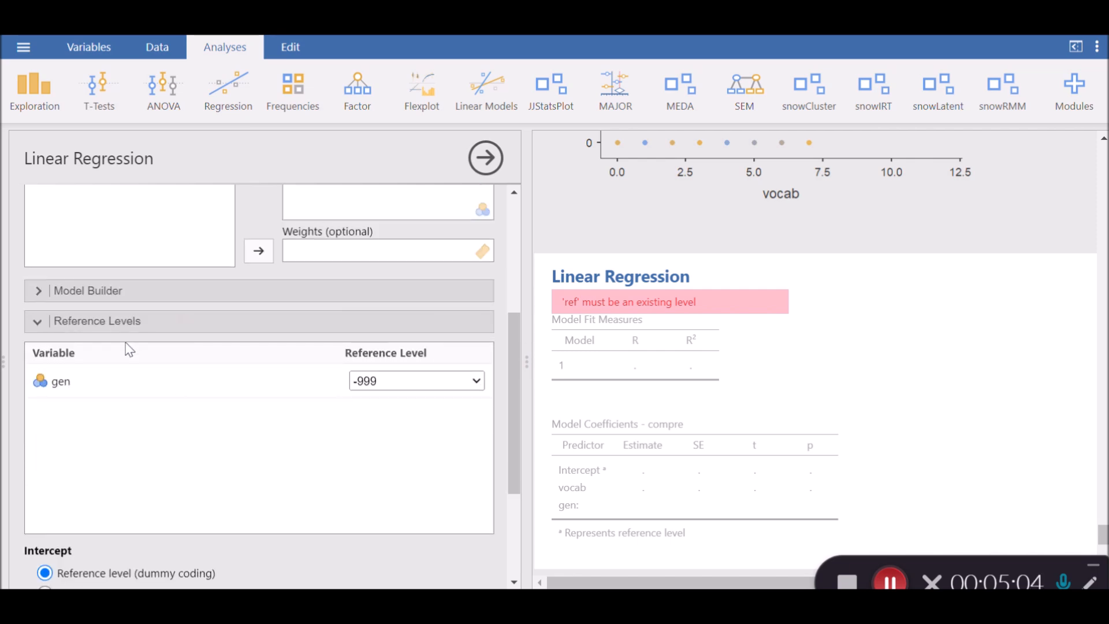
scroll(186, 401, "down", 3)
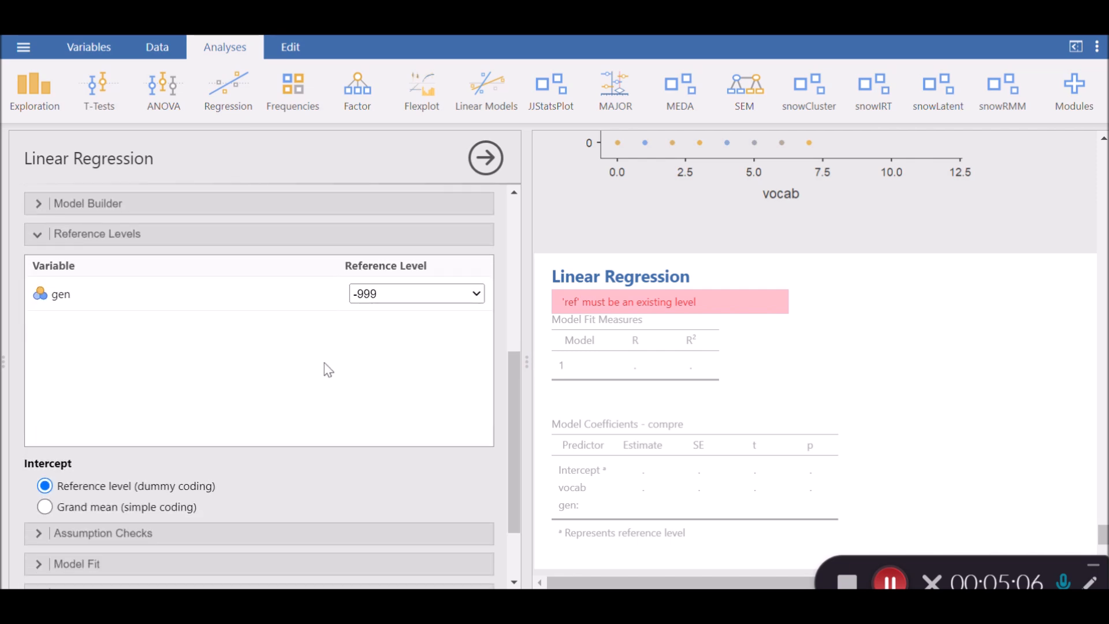
left_click(382, 296)
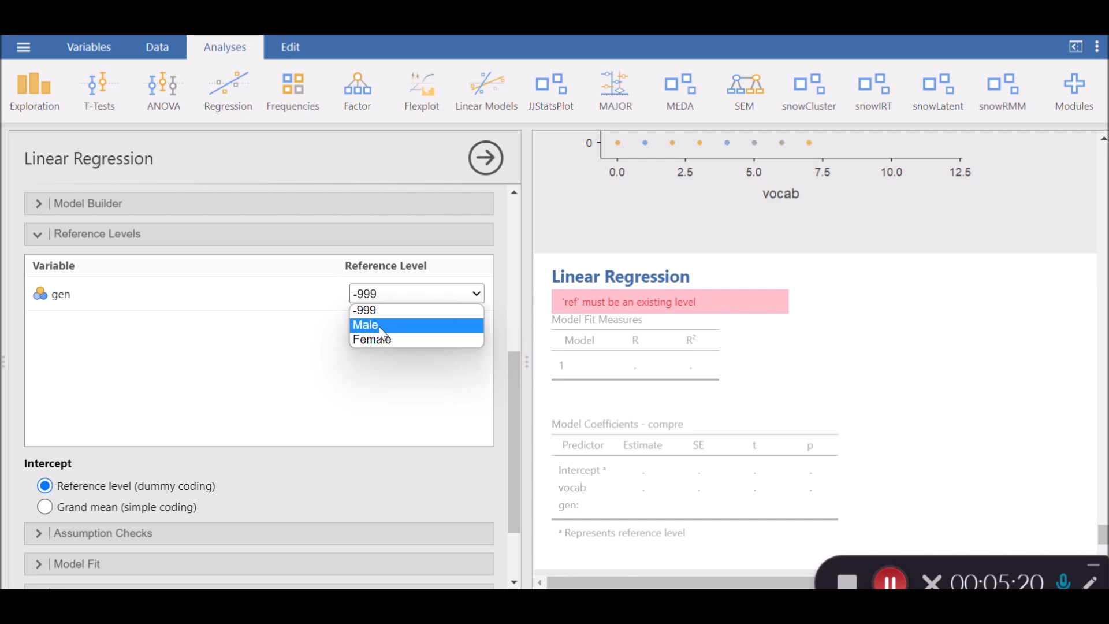
left_click(379, 326)
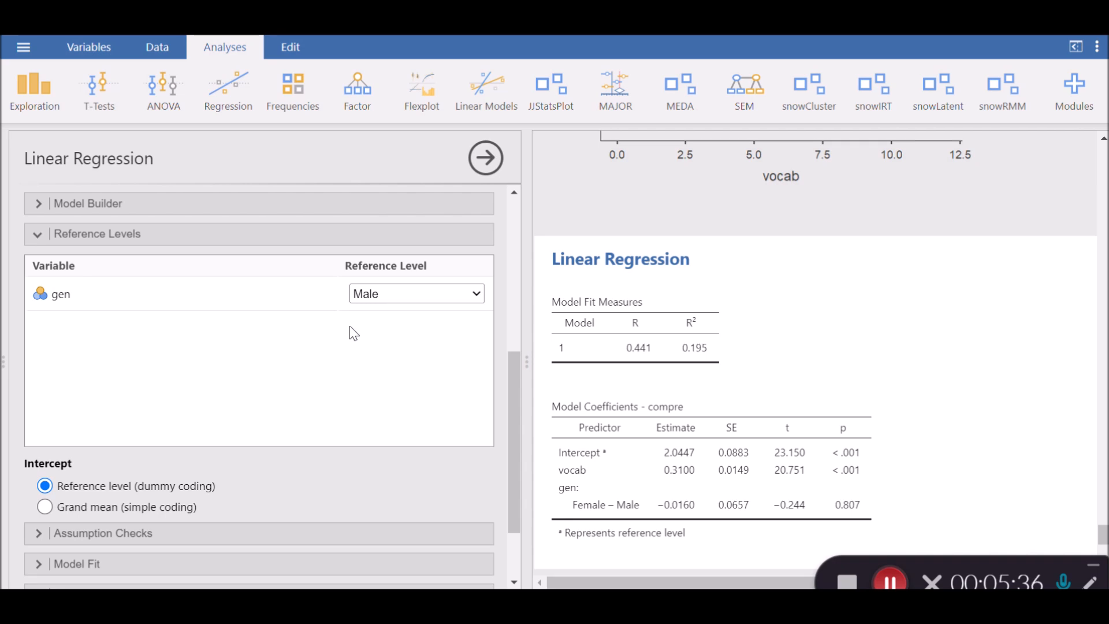
Step: Change the model fit output to drop R and include Adjusted R² and the overall model F test
scroll(691, 370, "down", 2)
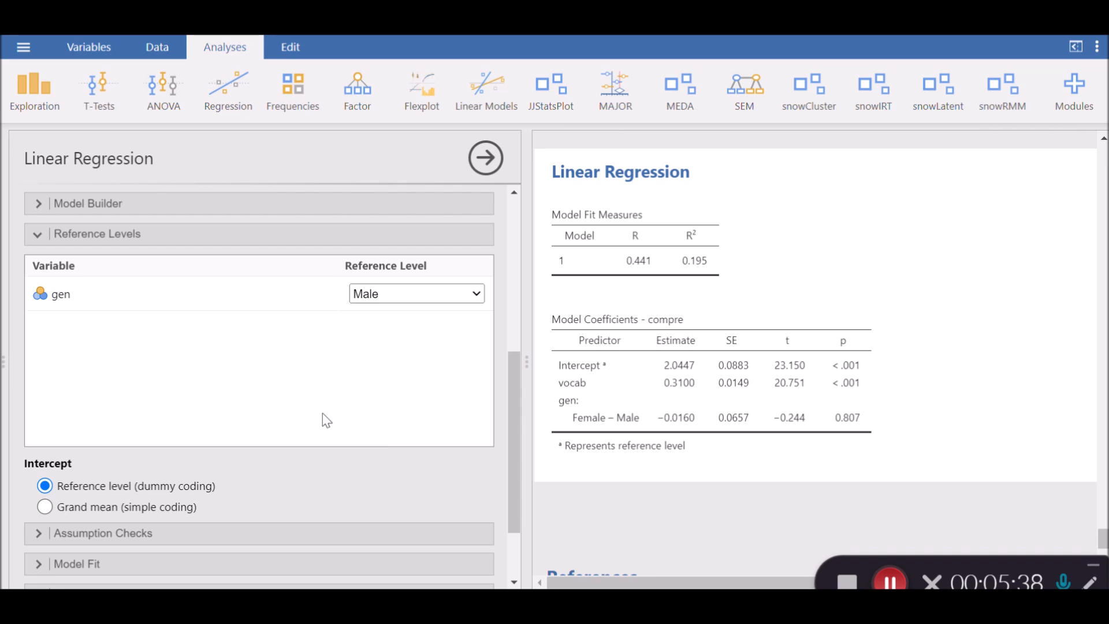
scroll(324, 414, "down", 2)
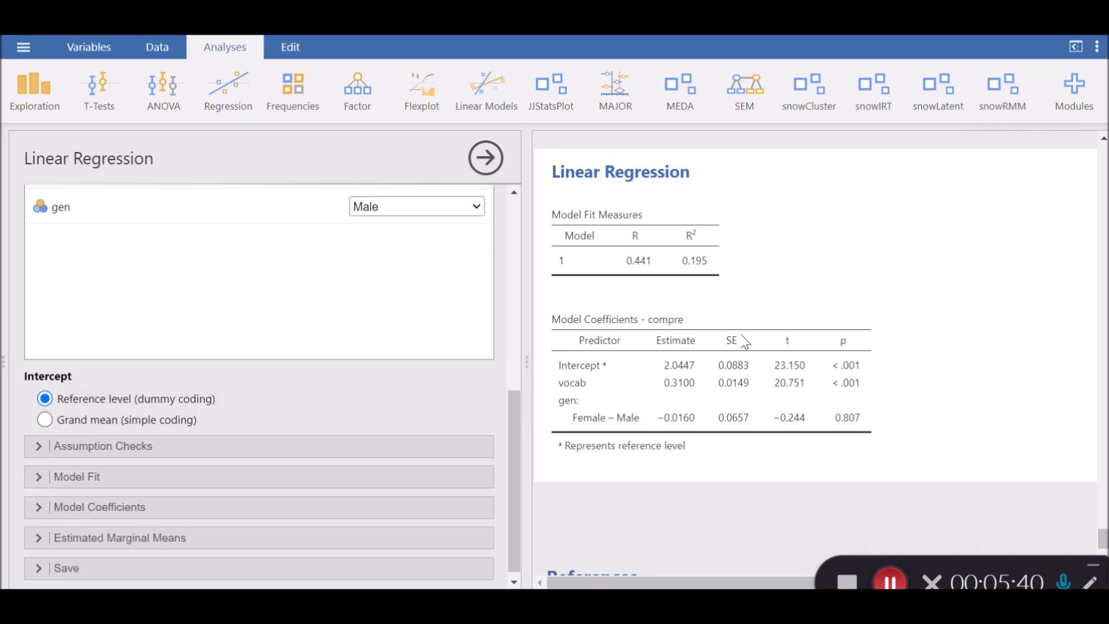
left_click(179, 475)
scroll(221, 409, "down", 1)
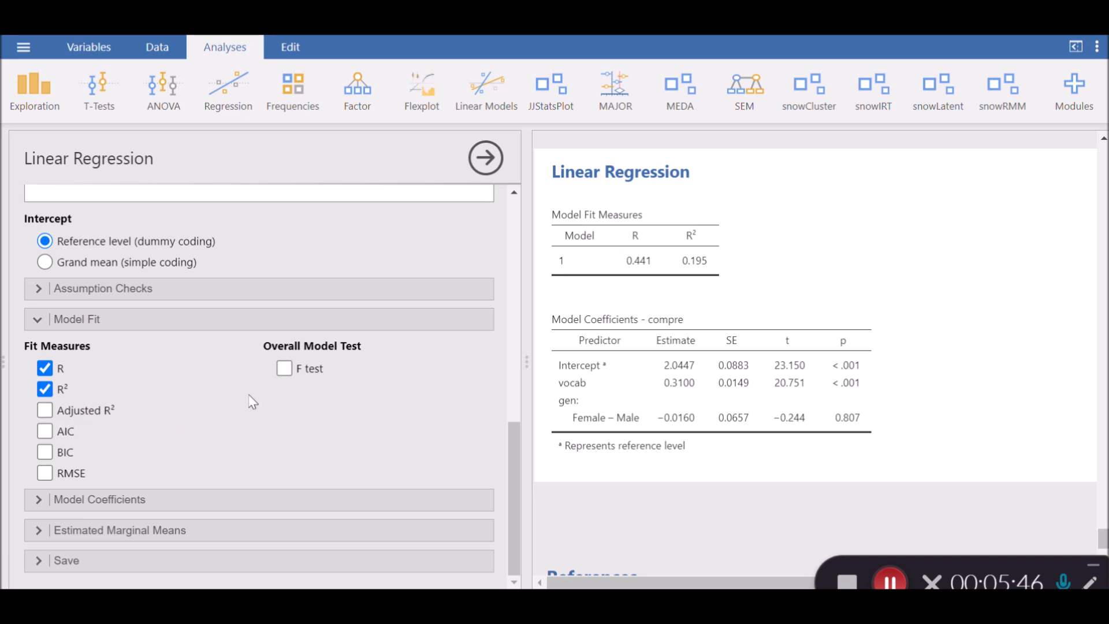
left_click(44, 369)
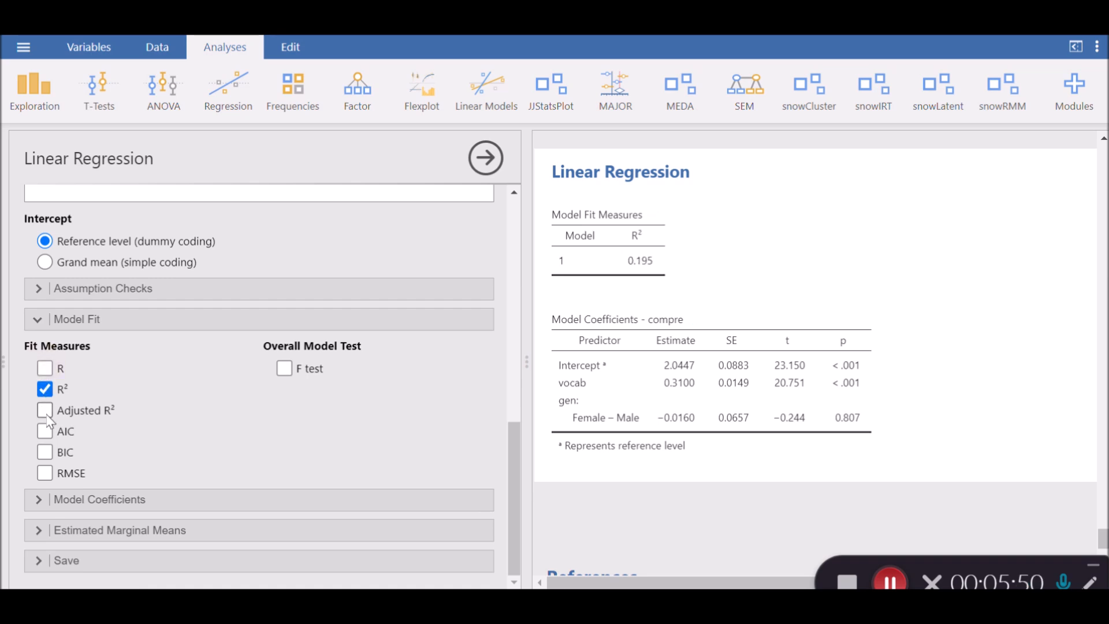
left_click(45, 410)
left_click(284, 368)
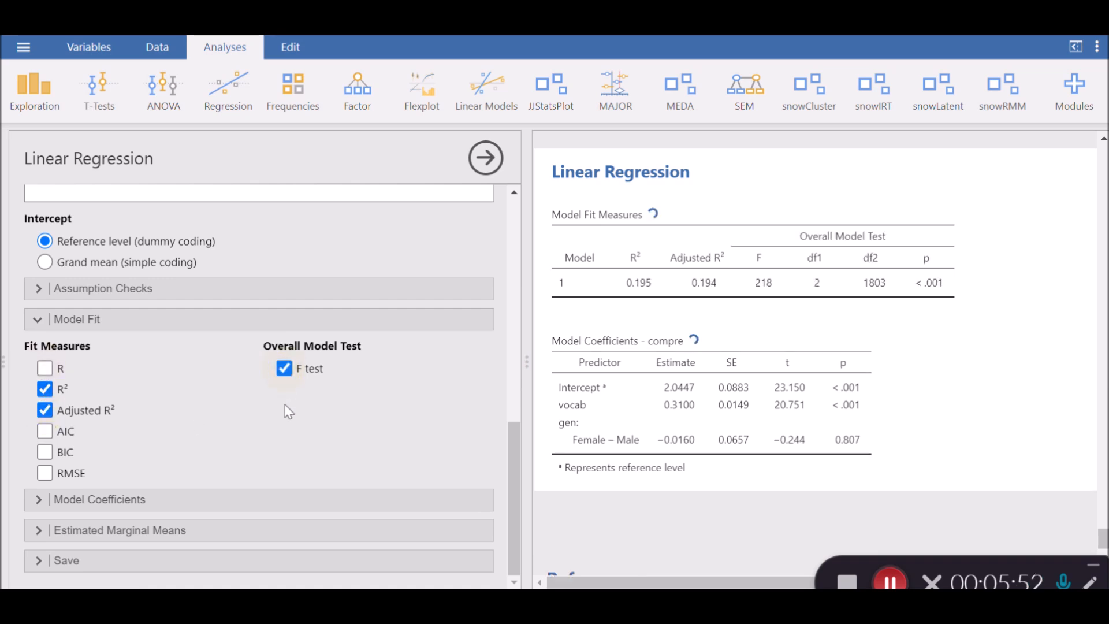
left_click(118, 320)
Step: Add the omnibus ANOVA test and the standardized estimate to the regression's model coefficients output
left_click(128, 499)
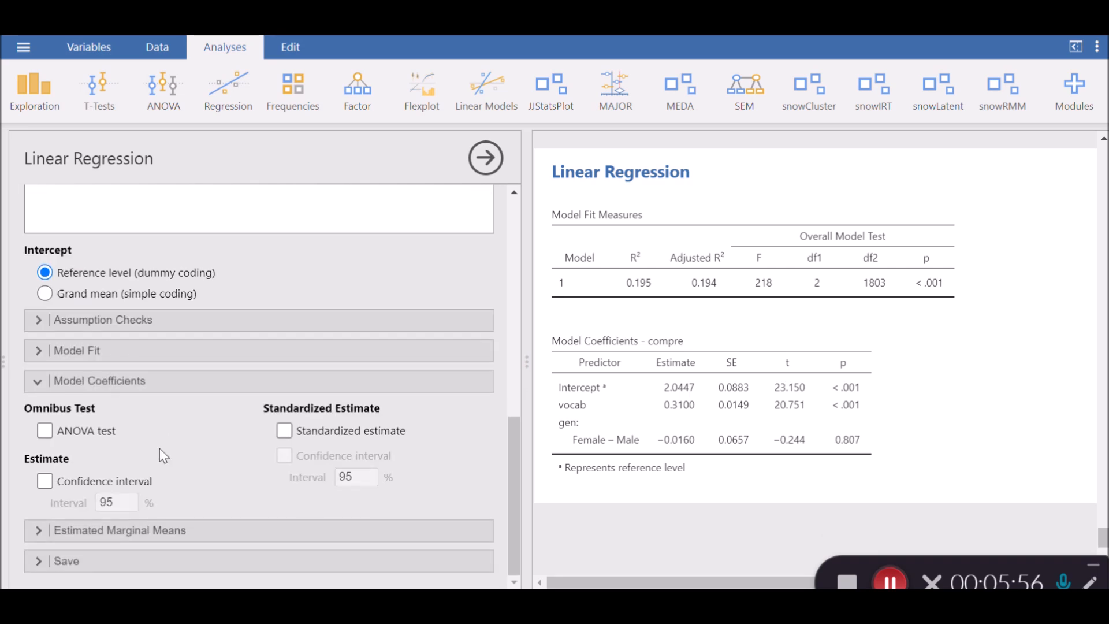
left_click(45, 432)
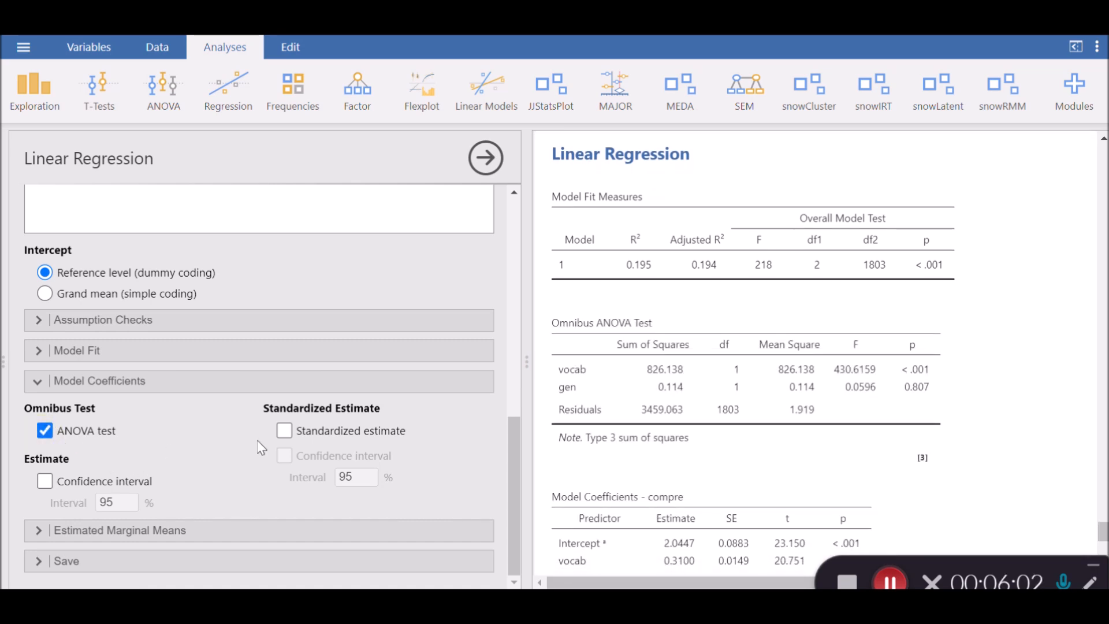
left_click(280, 432)
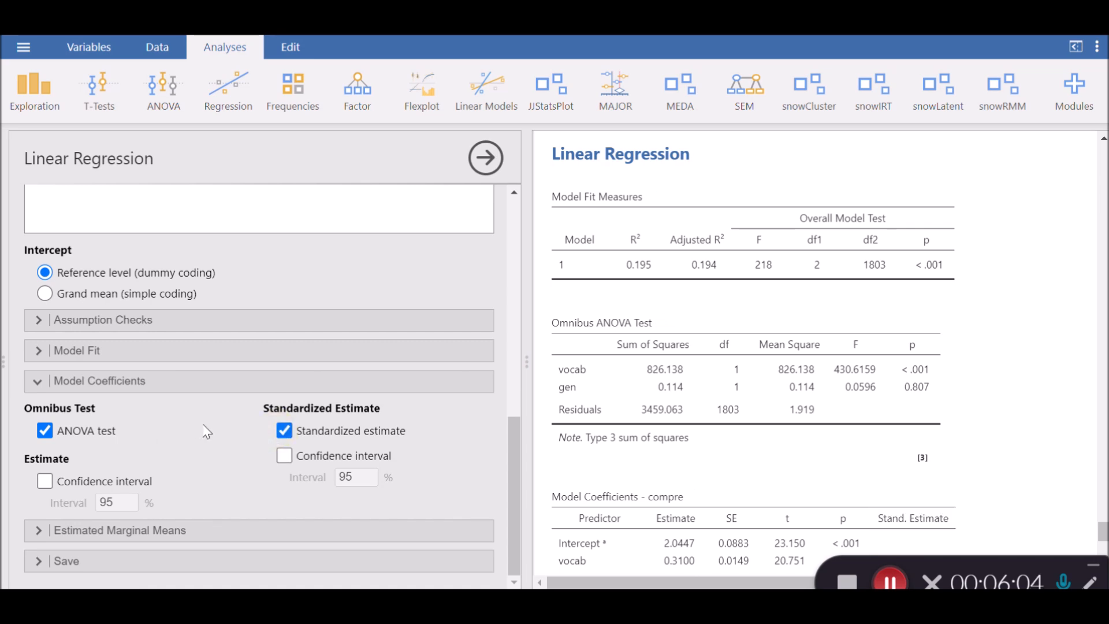
left_click(174, 382)
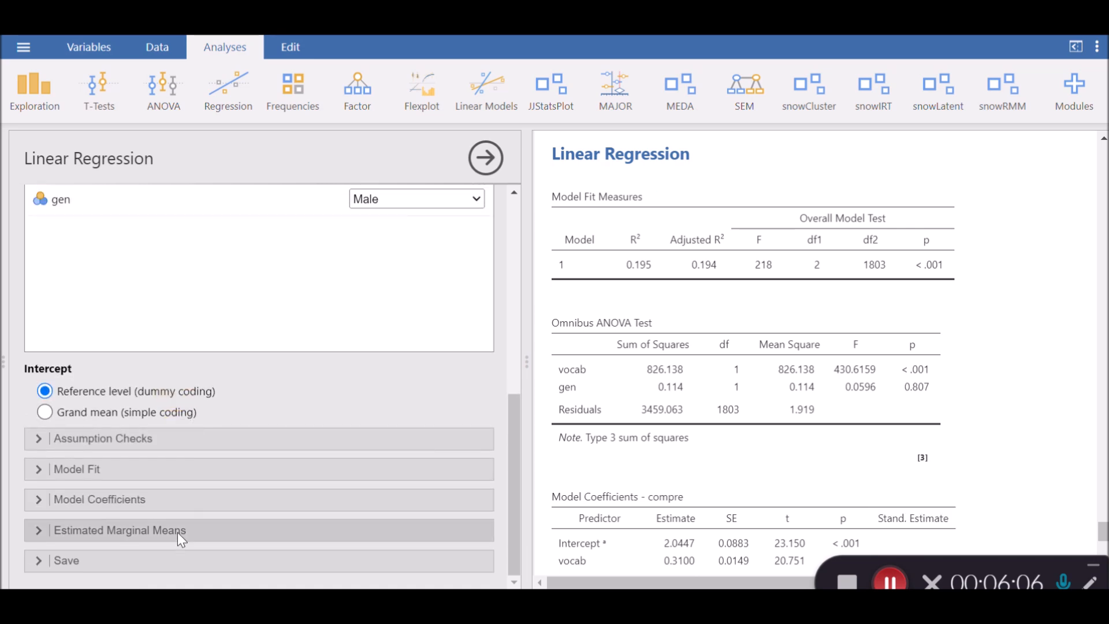
Step: Save the regression's predicted values to the dataset
left_click(172, 558)
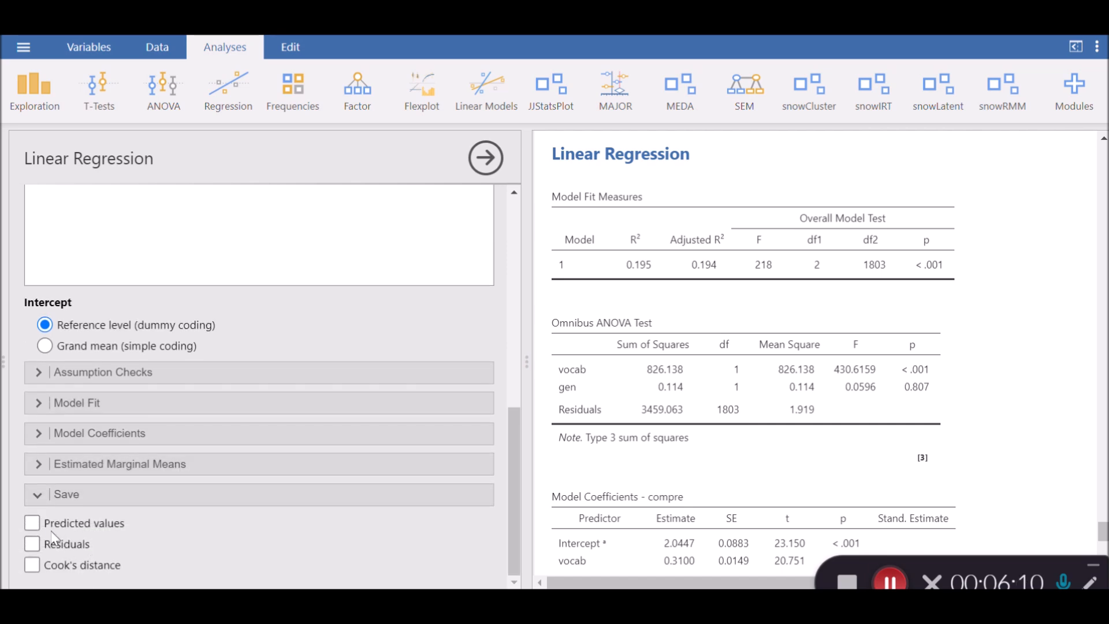
left_click(32, 524)
Step: Examine the regression's model fit, omnibus ANOVA and coefficient tables, and compare them with the scatterplot grouped by stream
scroll(672, 338, "down", 2)
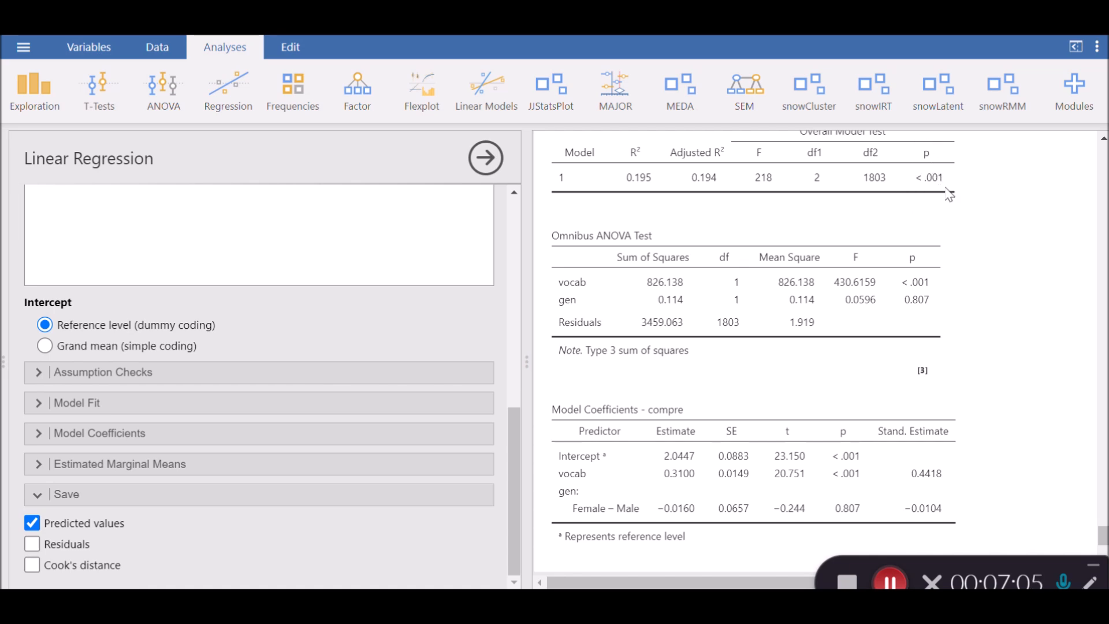
scroll(953, 208, "up", 2)
scroll(964, 222, "down", 1)
scroll(758, 324, "down", 3)
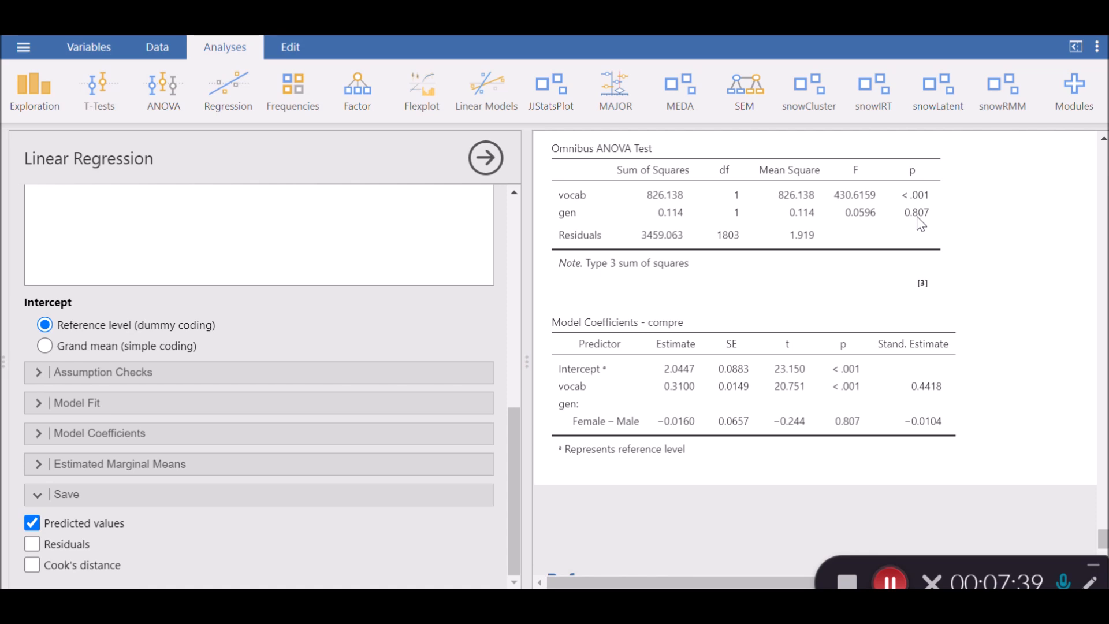
scroll(921, 224, "down", 3)
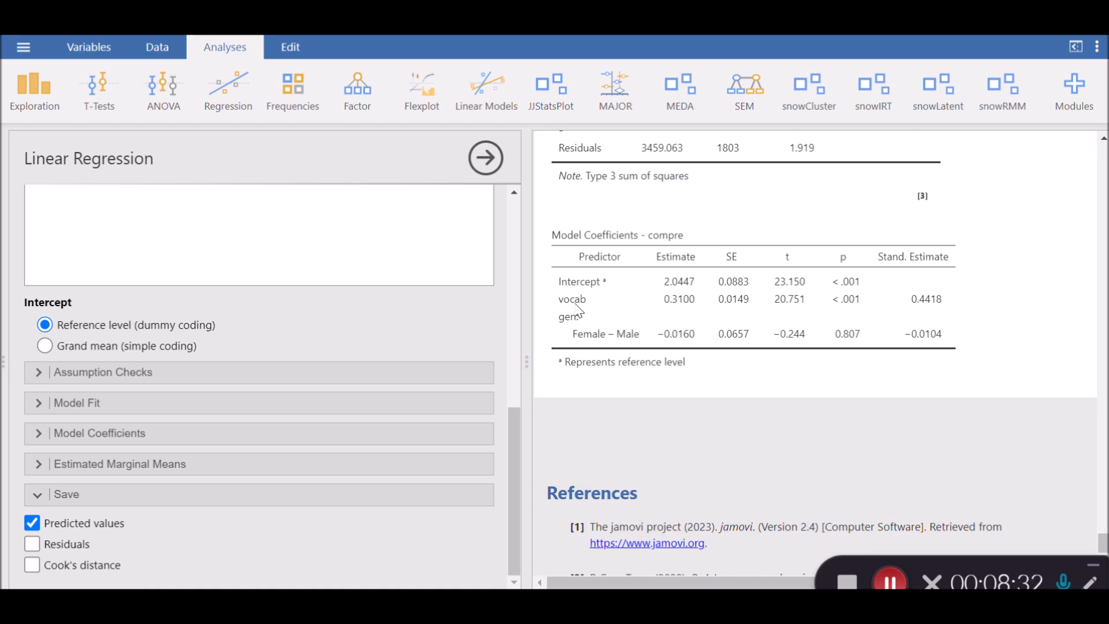
left_click(847, 309)
scroll(874, 332, "up", 10)
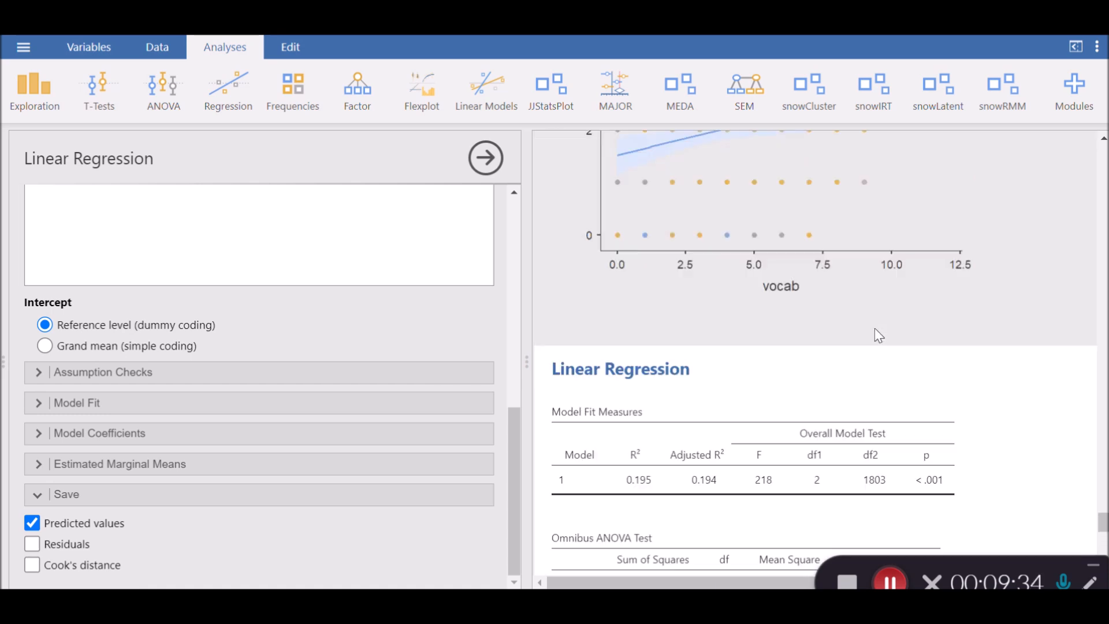
scroll(874, 328, "down", 3)
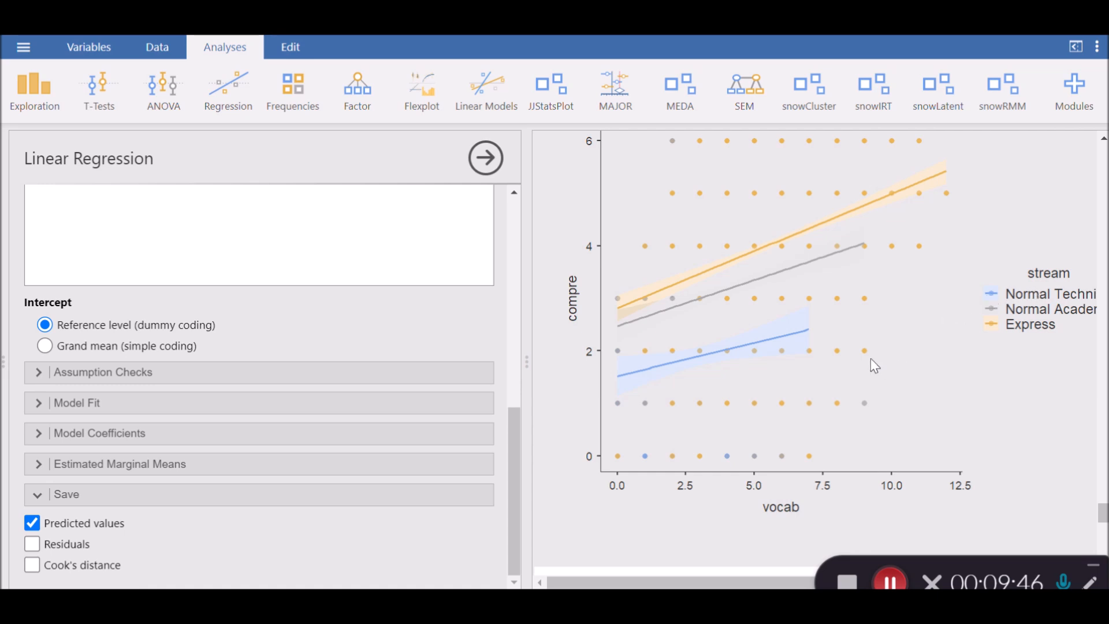
scroll(873, 358, "down", 10)
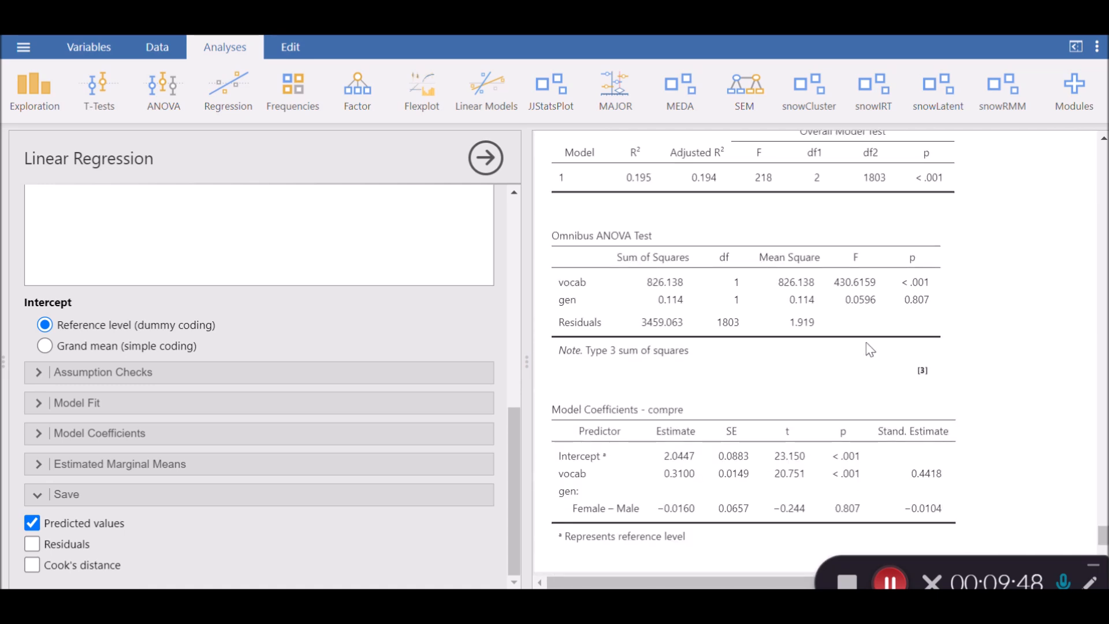
left_click(243, 110)
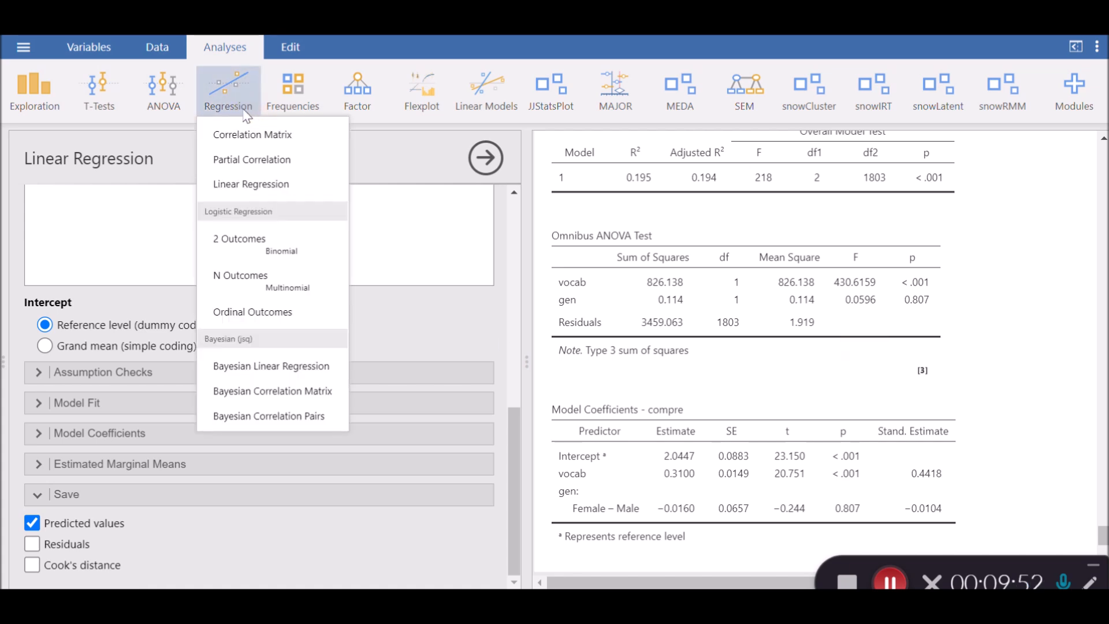
left_click(778, 339)
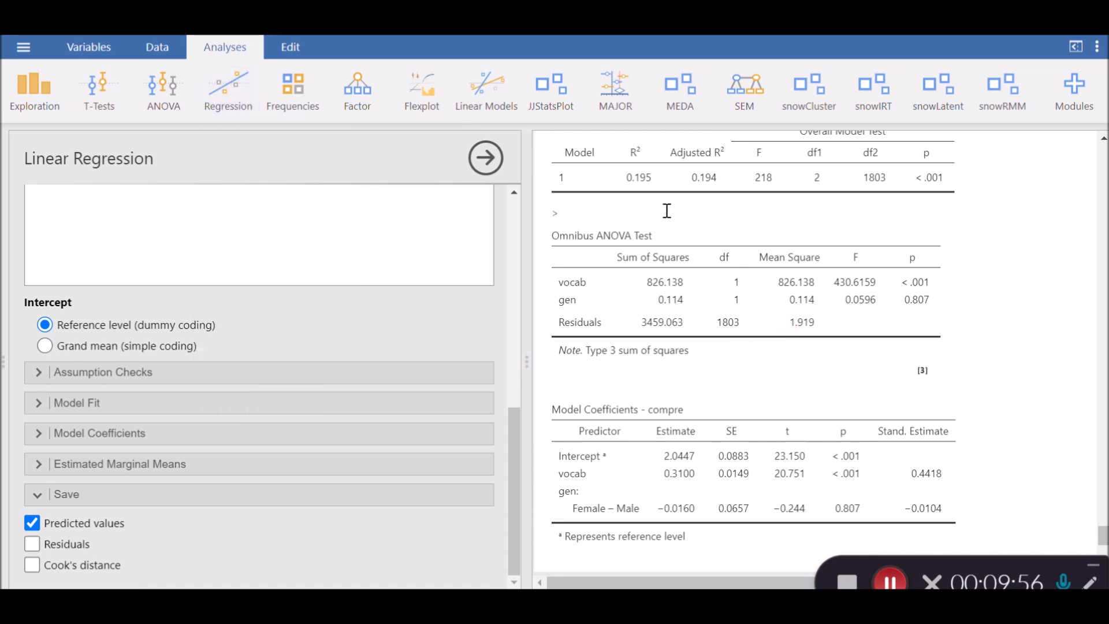
Step: Look up the gamlj and GAMLj3 linear model modules in the jamovi library, then close the library
left_click(481, 111)
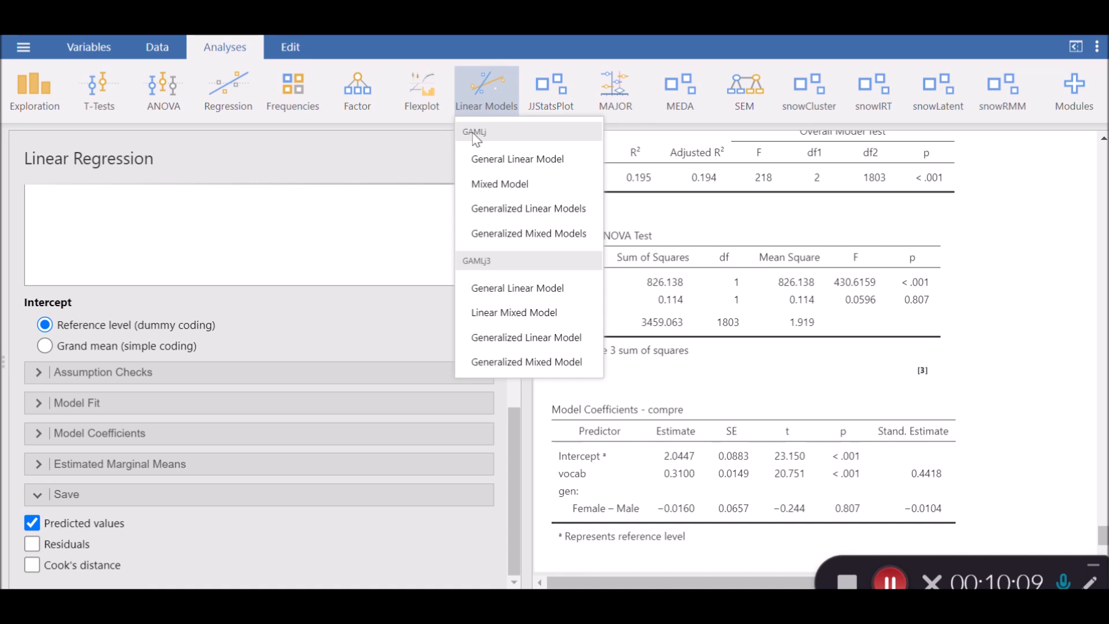
left_click(1066, 88)
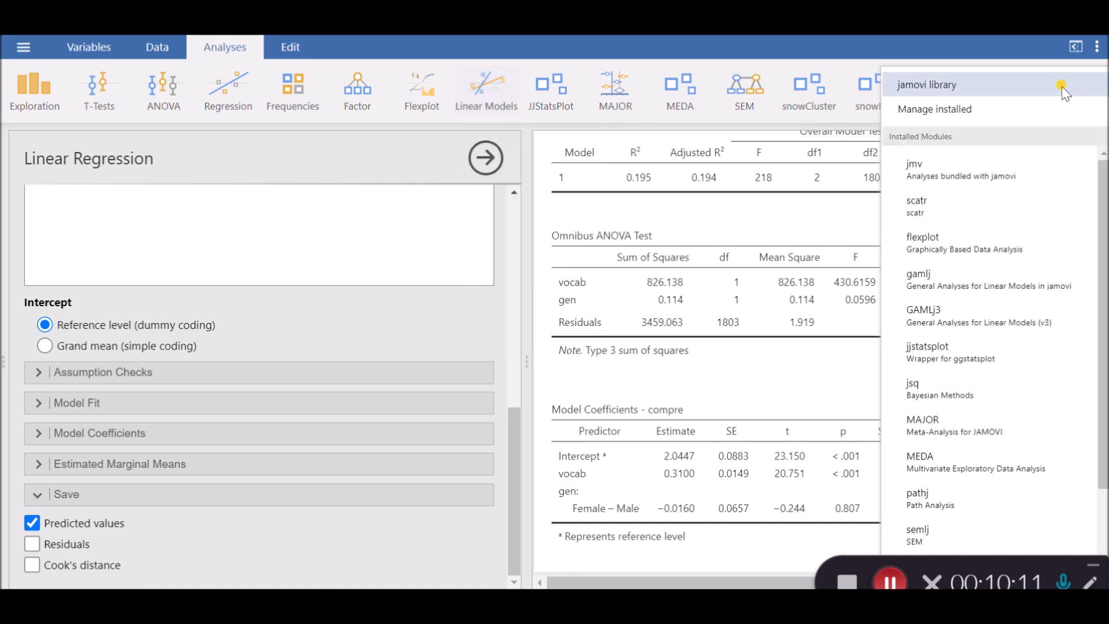
left_click(959, 86)
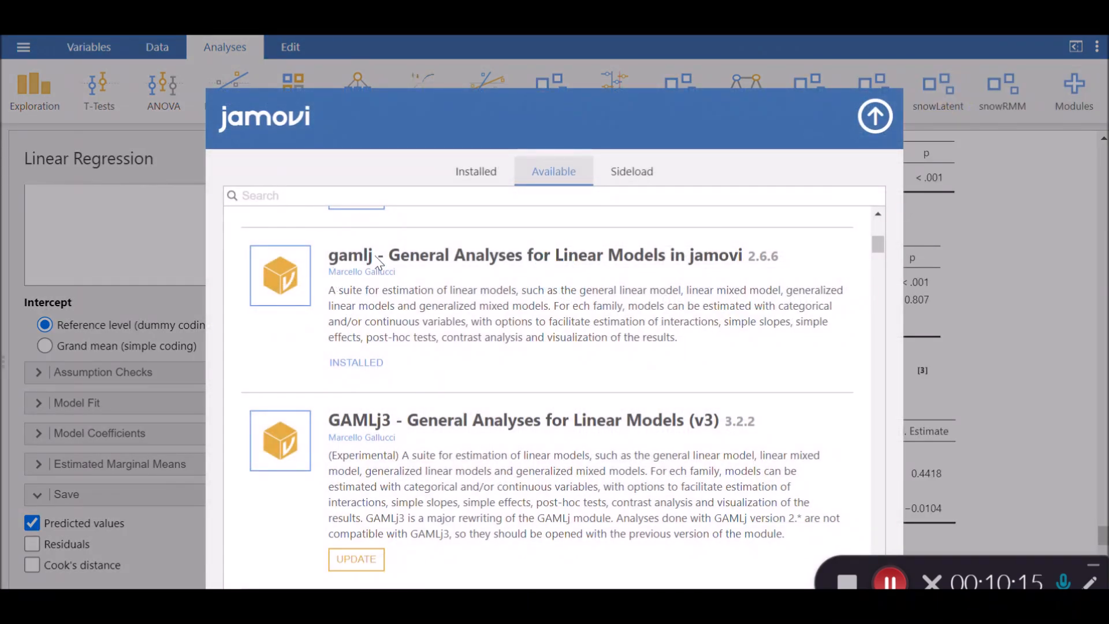
left_click(875, 118)
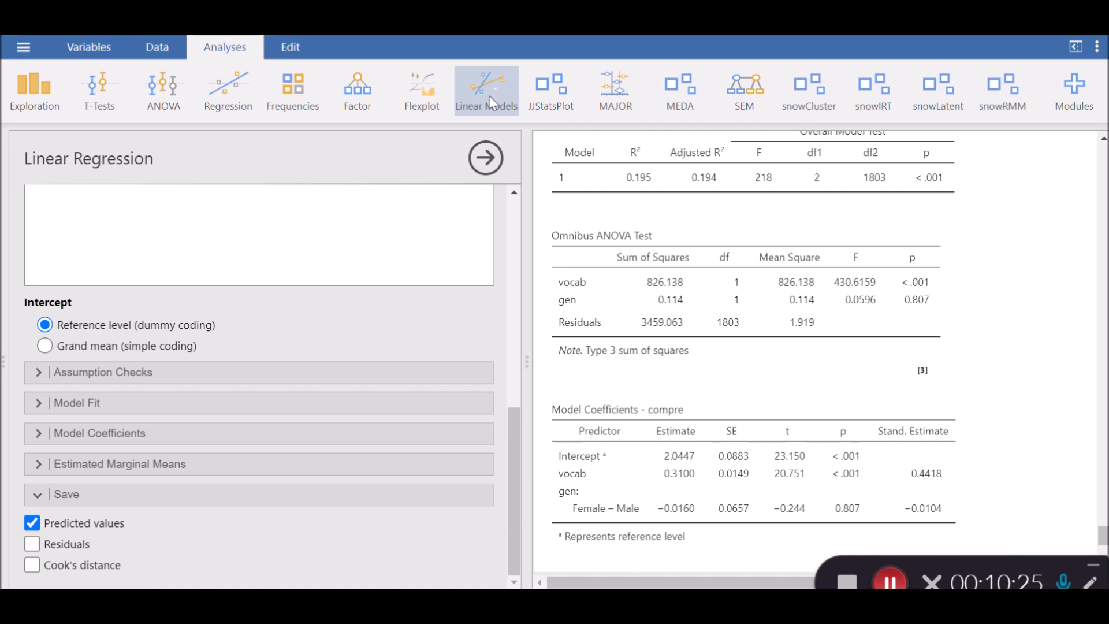
Step: Start a GAMLj General Linear Model analysis and assign compre as the dependent variable
left_click(490, 96)
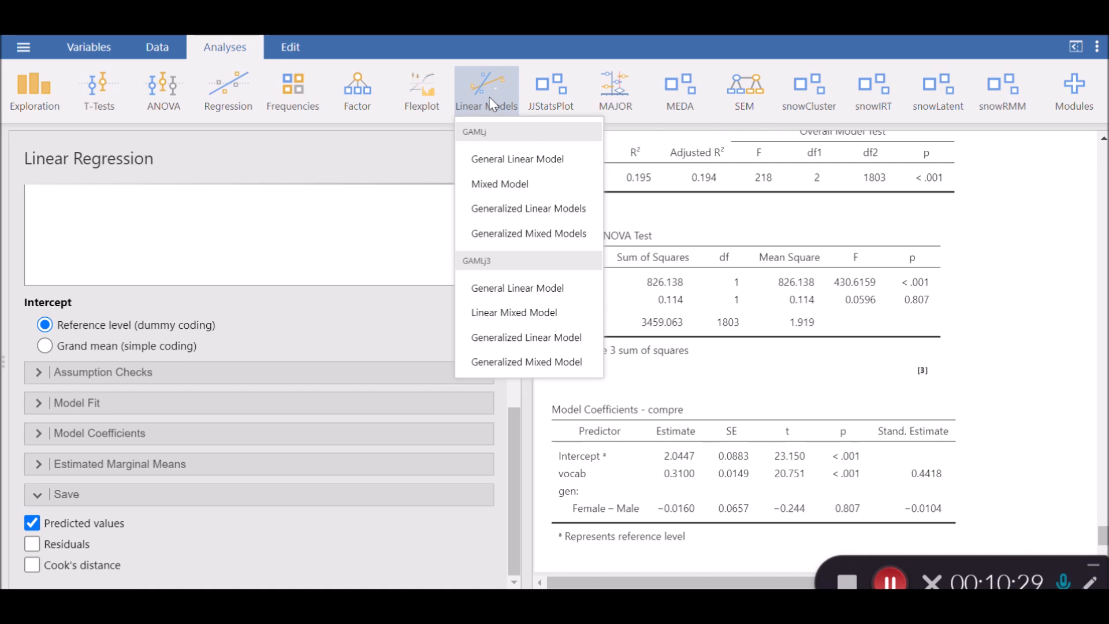
left_click(509, 162)
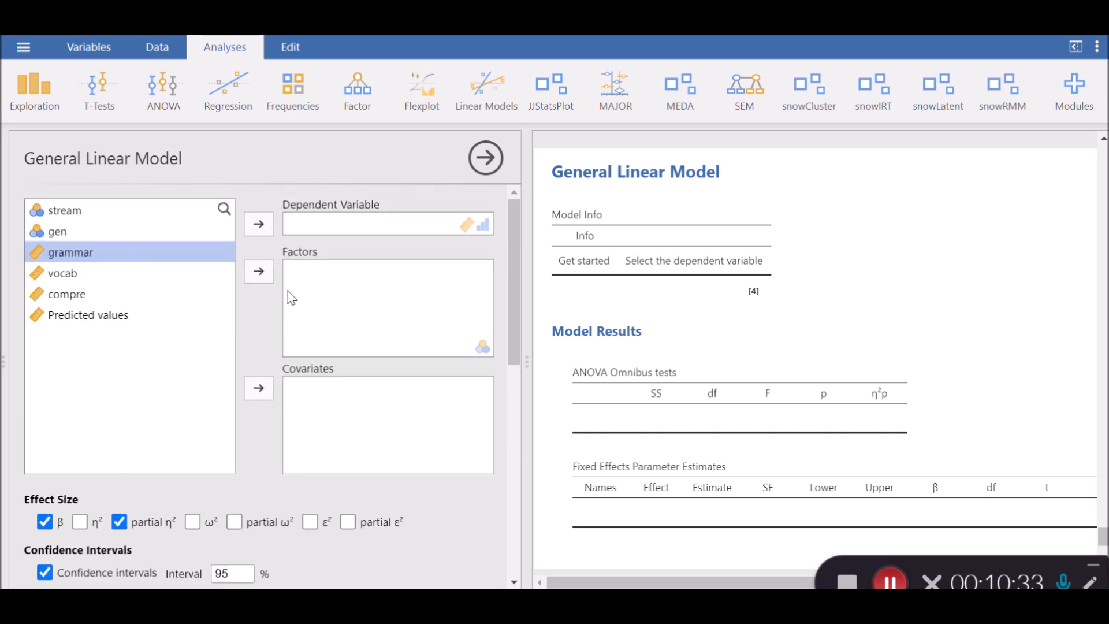
left_click(64, 275)
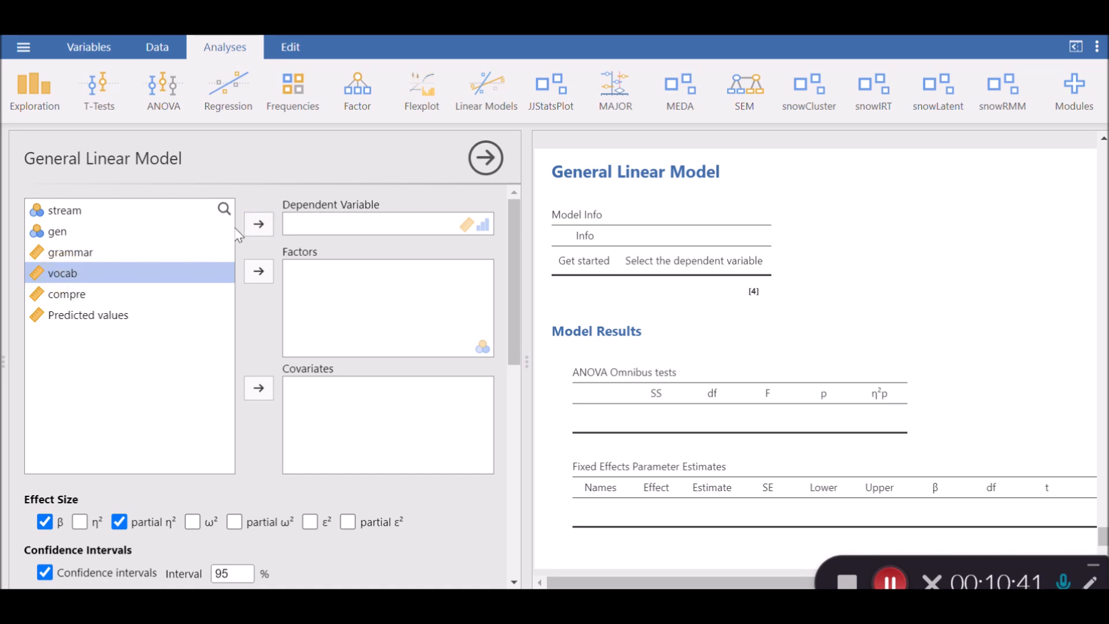
left_click(81, 296)
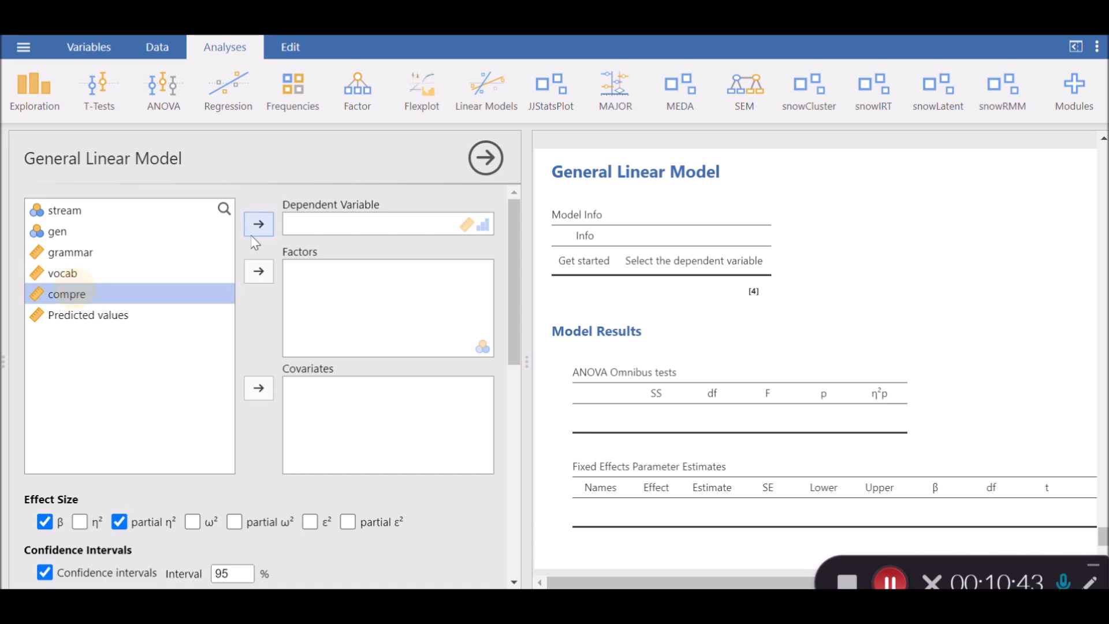
left_click(260, 228)
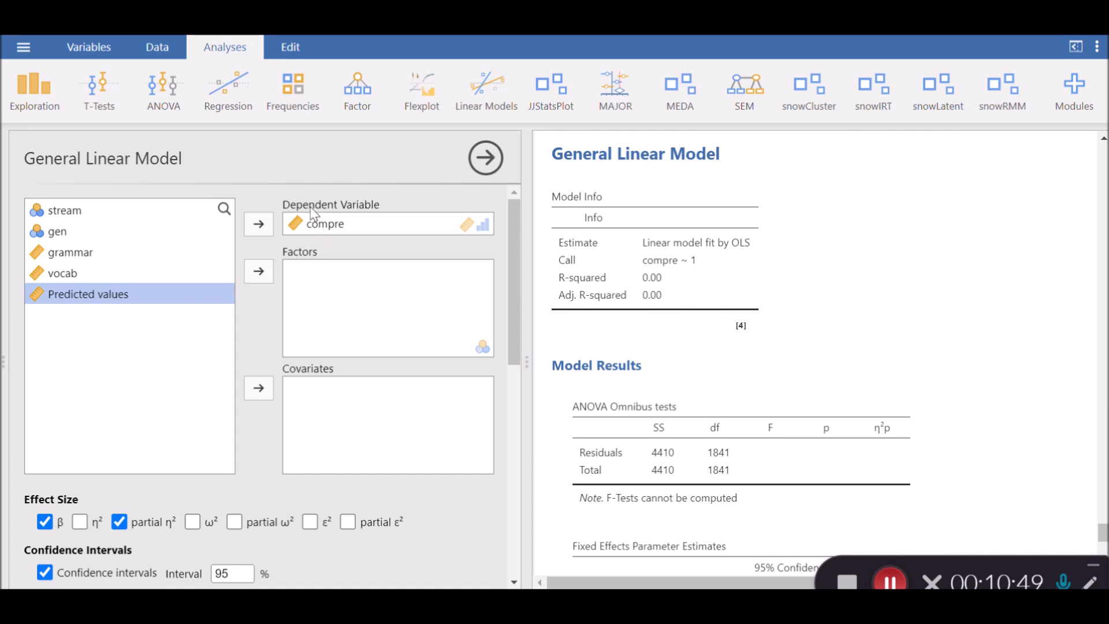
Step: Add vocab as a covariate and gen as a factor in the general linear model
left_click(63, 276)
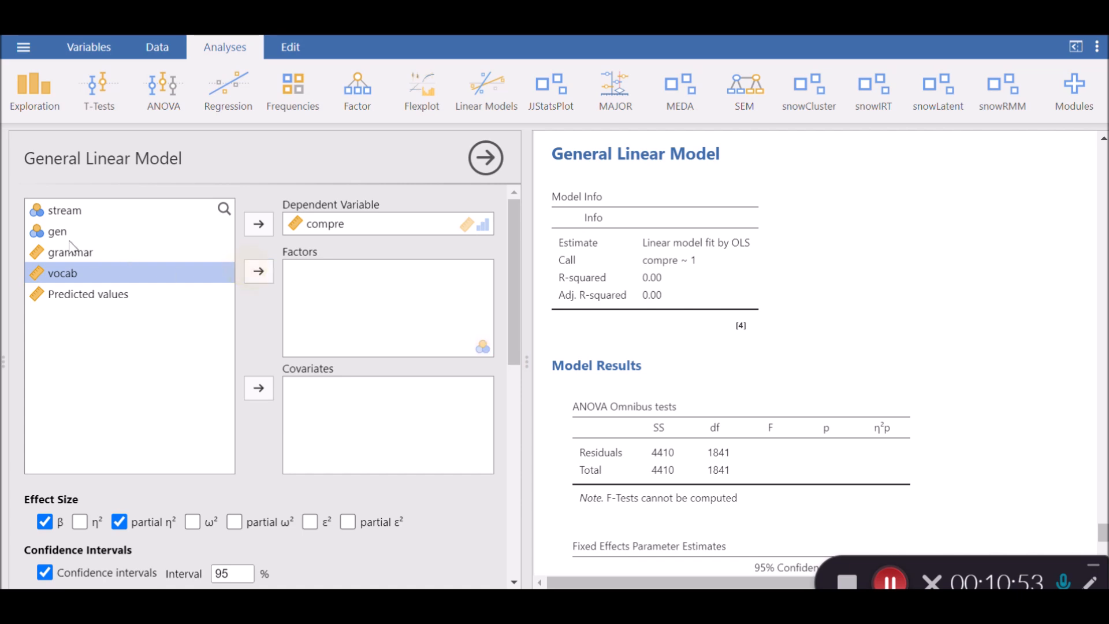
left_click(258, 388)
left_click(58, 232)
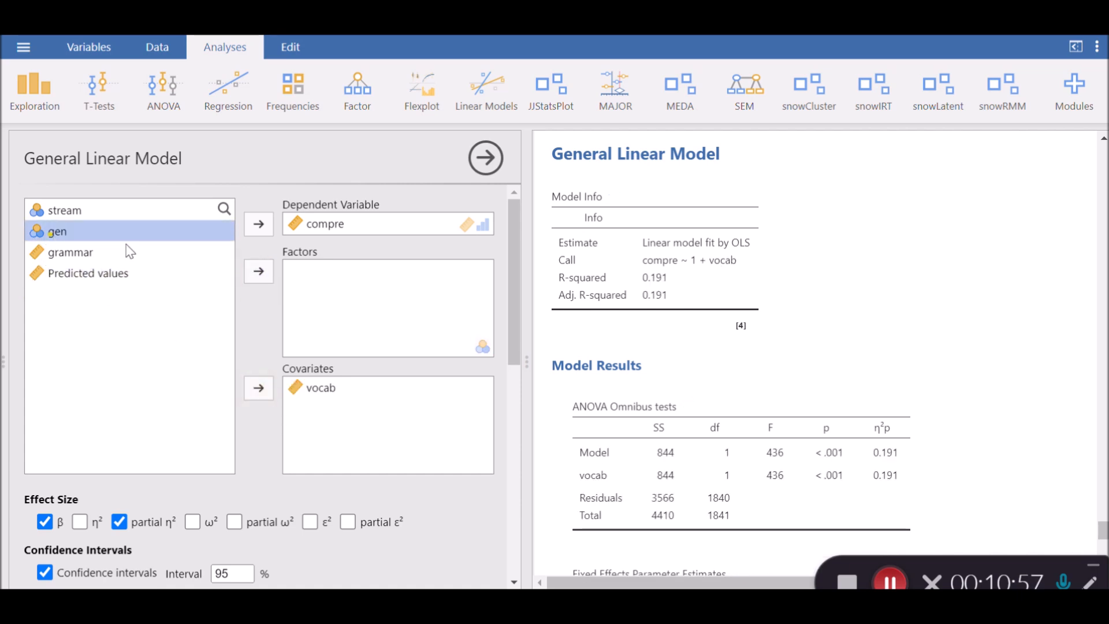
left_click(259, 271)
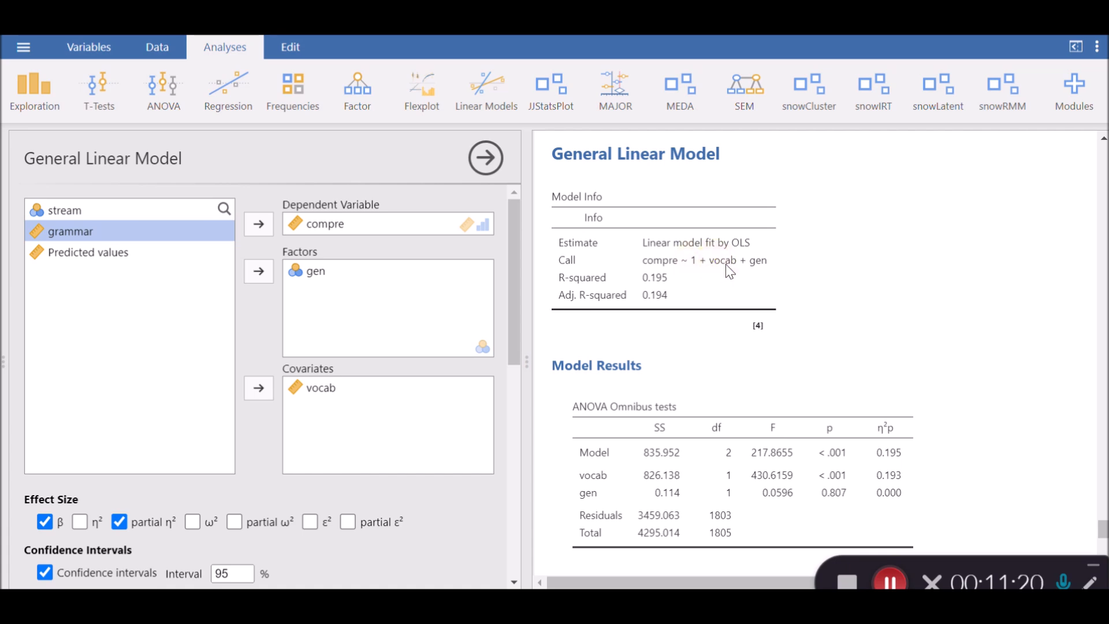
Step: Examine the general linear model's model info, ANOVA omnibus tests and fixed effects parameter estimates for vocab and gen
left_click(755, 265)
scroll(684, 280, "down", 1)
scroll(688, 287, "down", 3)
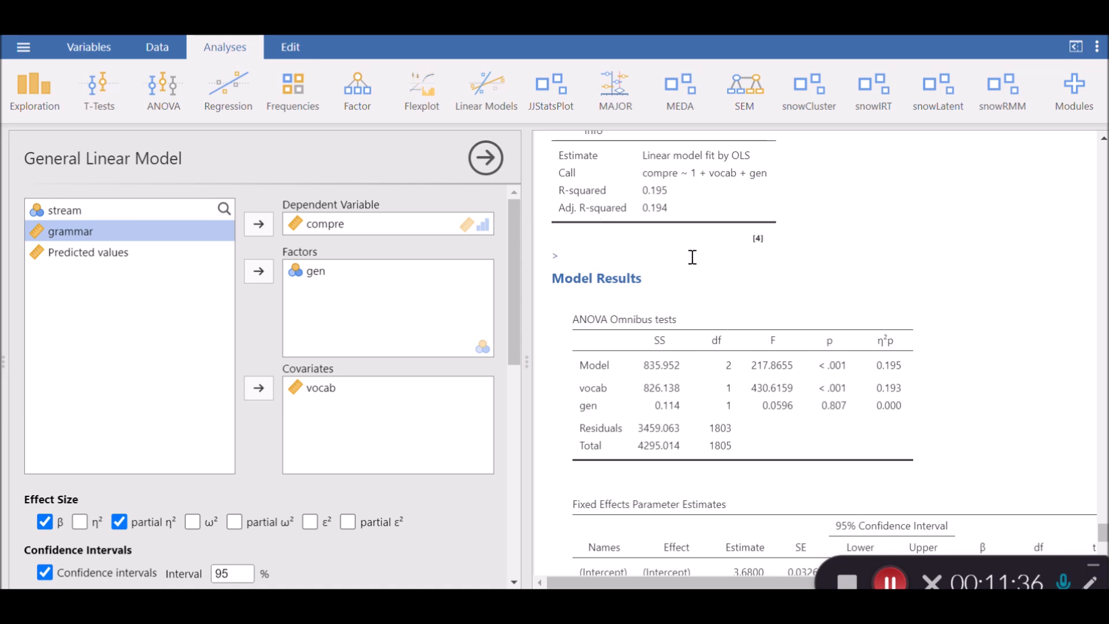
scroll(692, 257, "down", 3)
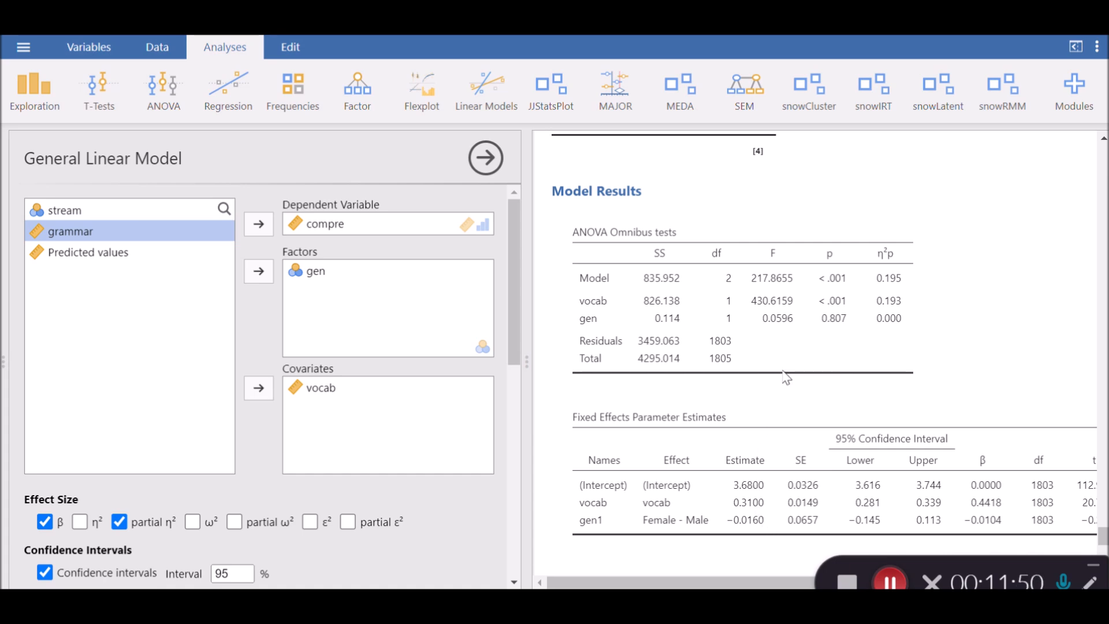
scroll(764, 505, "down", 1)
scroll(764, 506, "down", 2)
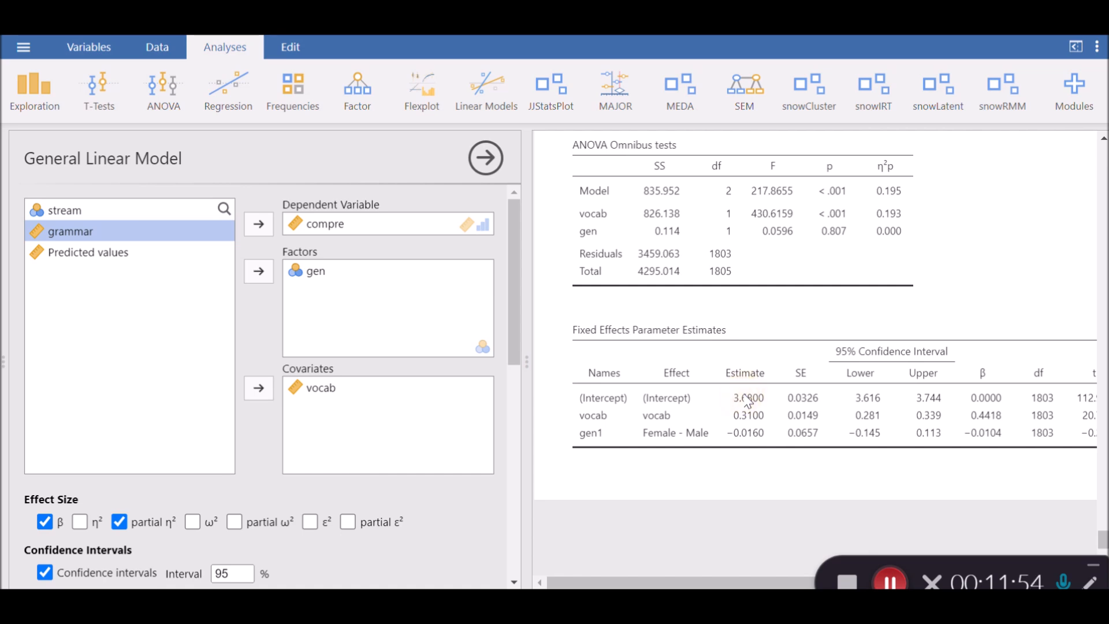
scroll(747, 404, "down", 3)
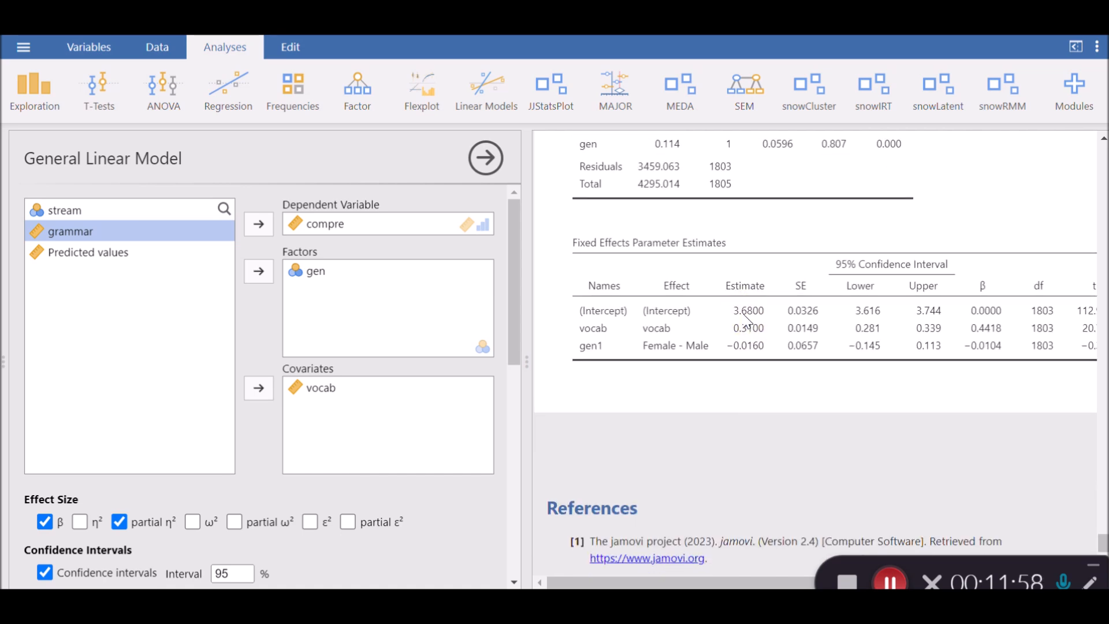
Step: Compare the fixed effects estimates and their t and p values with the coefficients of the earlier linear regression
scroll(751, 330, "up", 10)
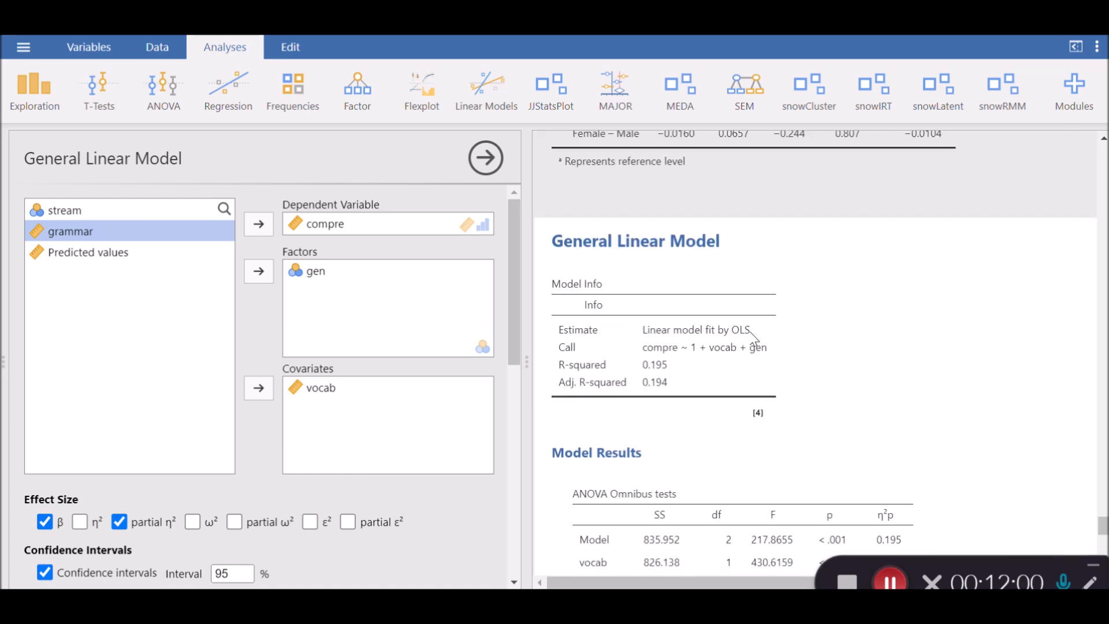
scroll(755, 341, "up", 3)
scroll(757, 387, "down", 2)
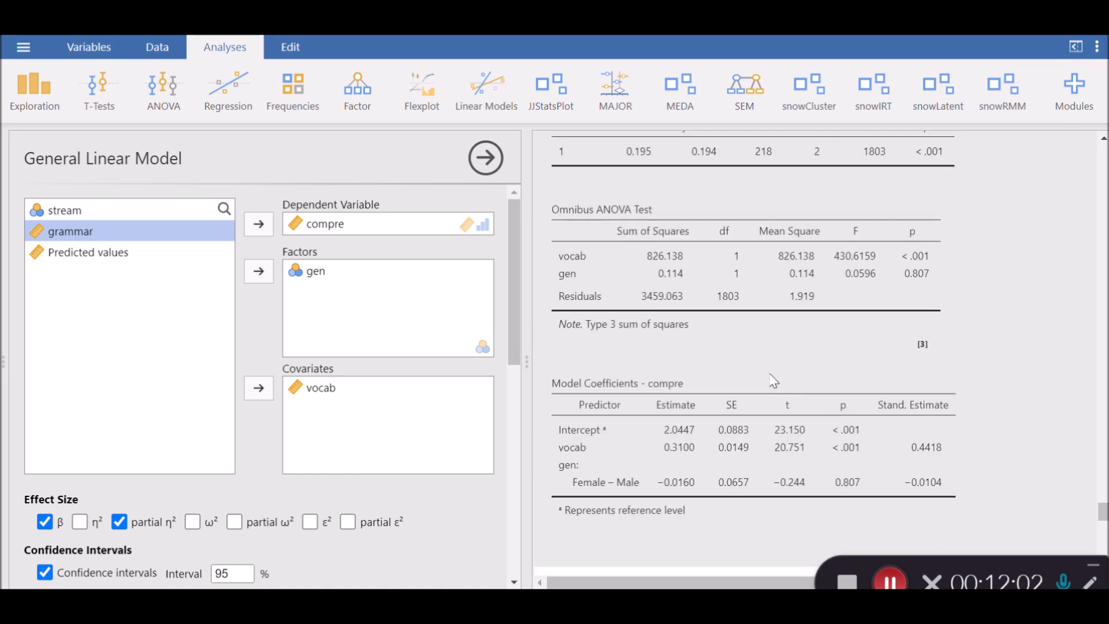
left_click(671, 431)
scroll(676, 422, "down", 5)
scroll(680, 413, "down", 3)
left_click(675, 373)
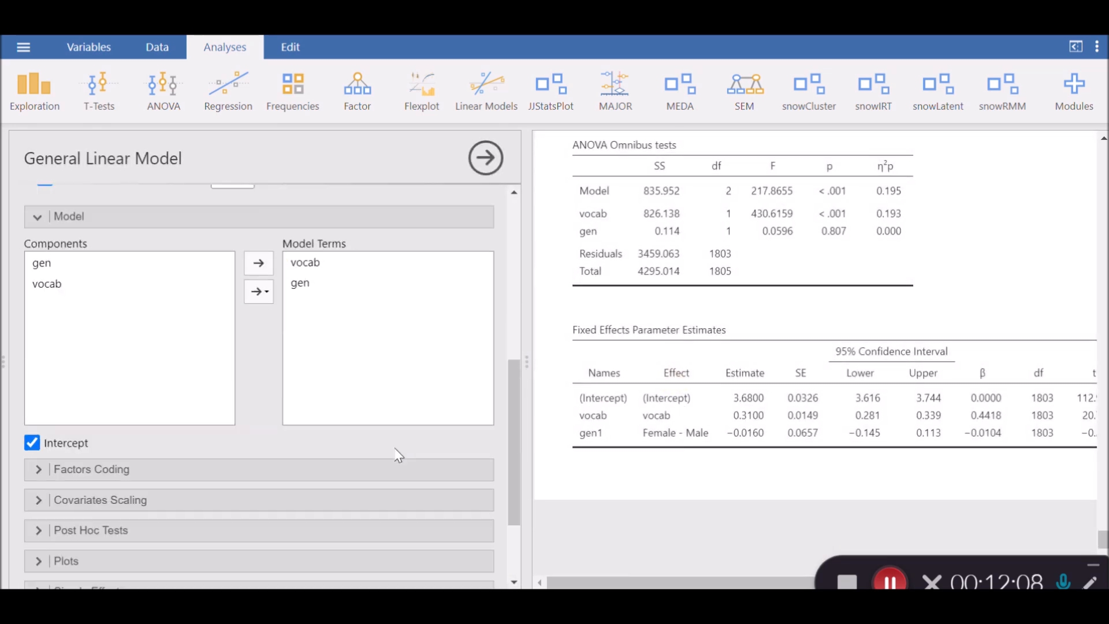
scroll(398, 456, "down", 3)
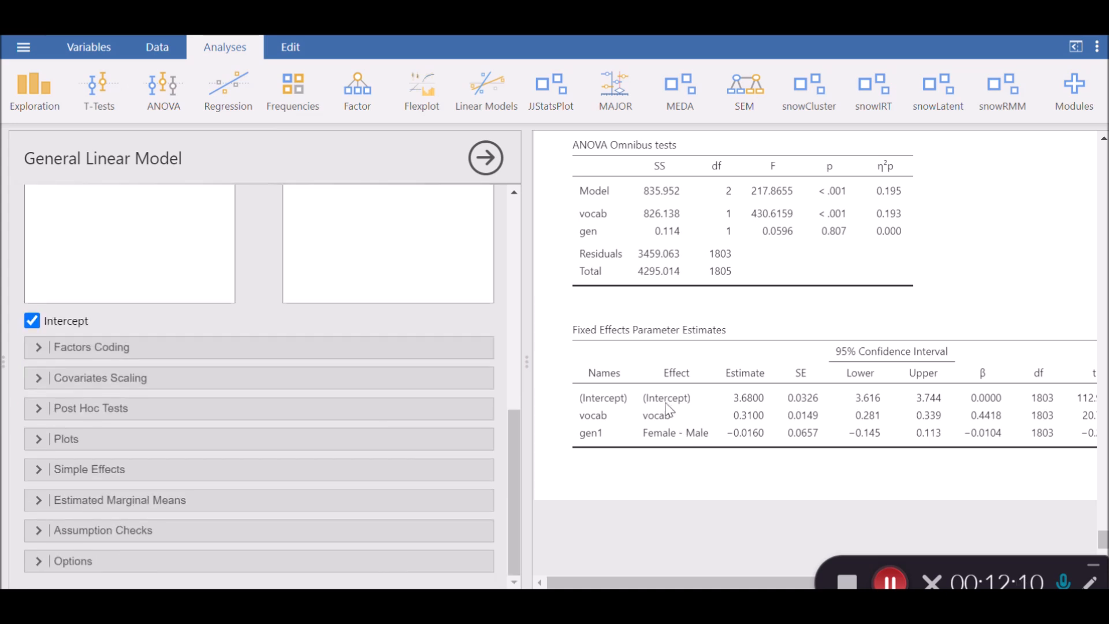
left_click(668, 409)
left_click_drag(747, 582, 816, 576)
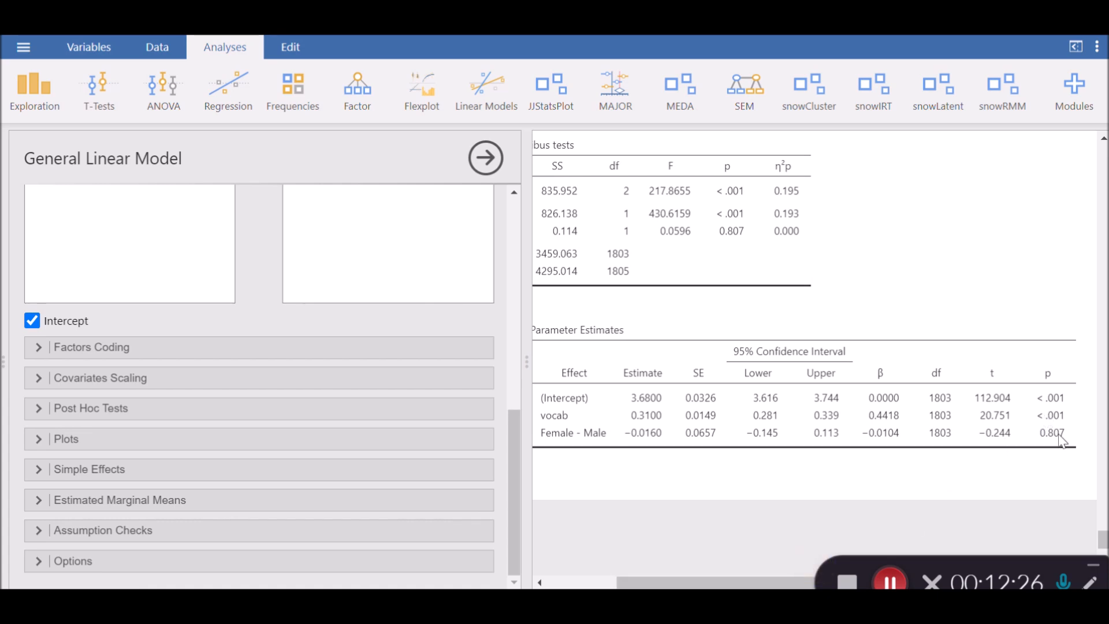
left_click_drag(798, 582, 711, 581)
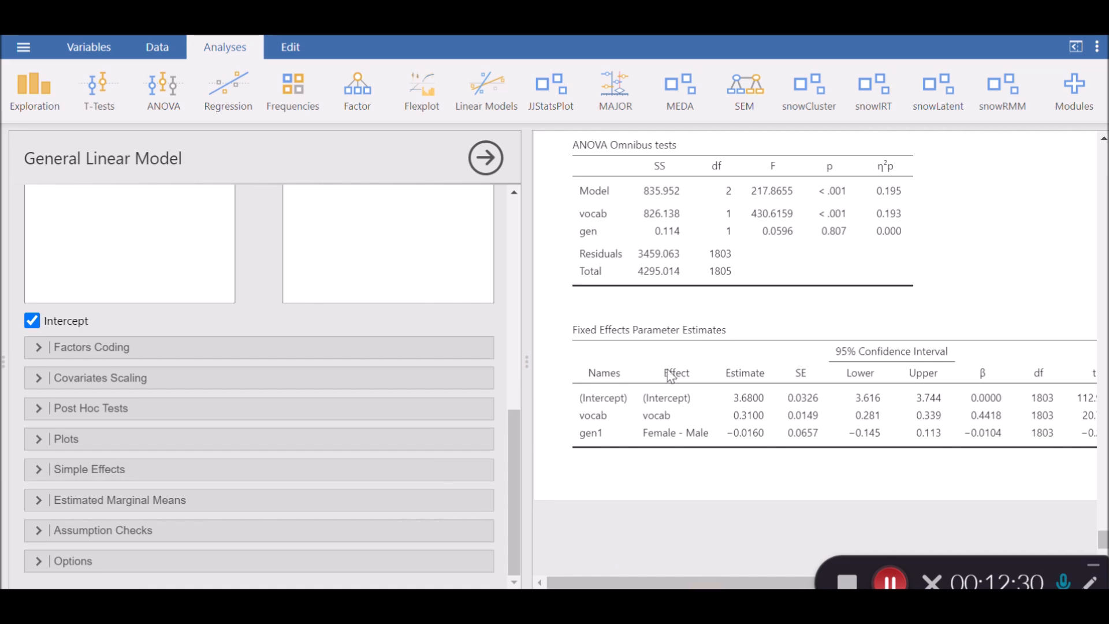
Step: Add the interaction between gen and vocab to the model terms
scroll(673, 375, "up", 2)
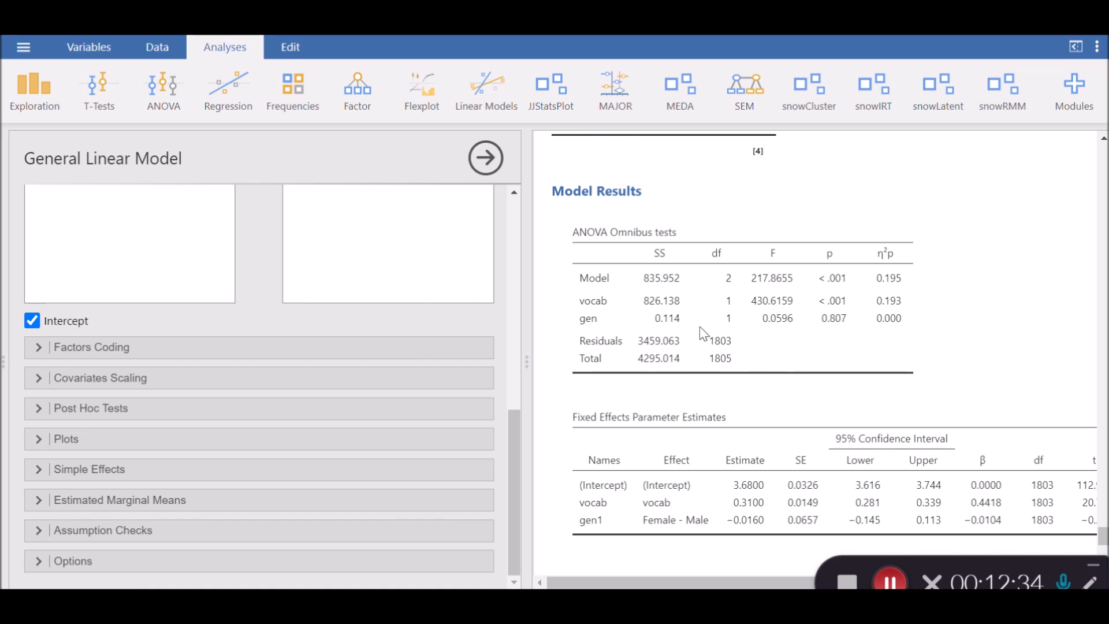
scroll(440, 306, "up", 1)
scroll(439, 306, "down", 1)
scroll(439, 307, "up", 2)
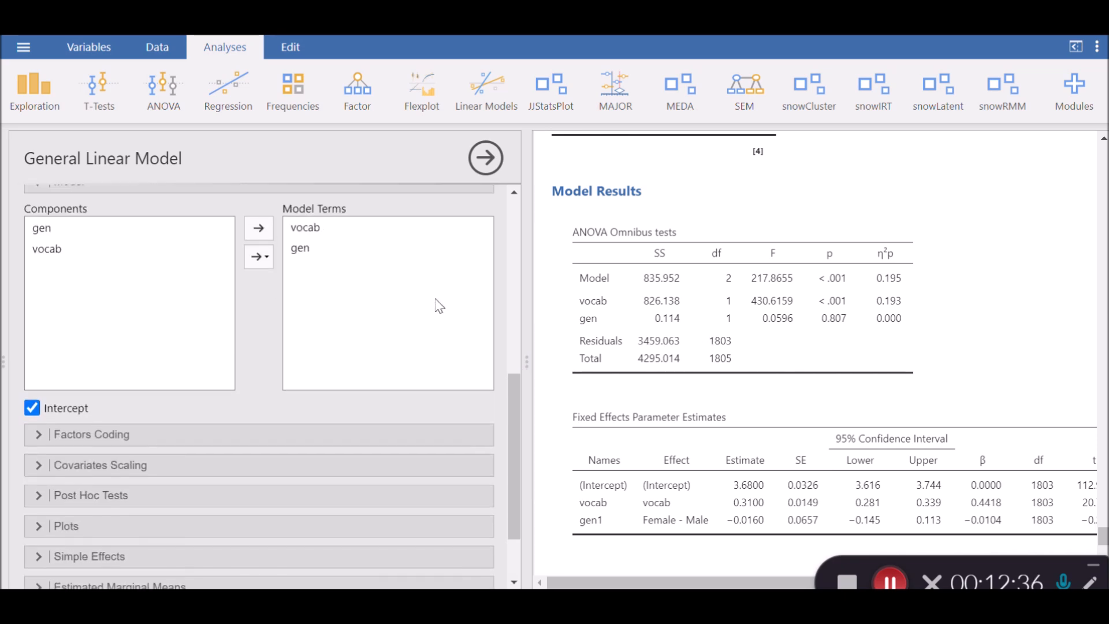
left_click(93, 267)
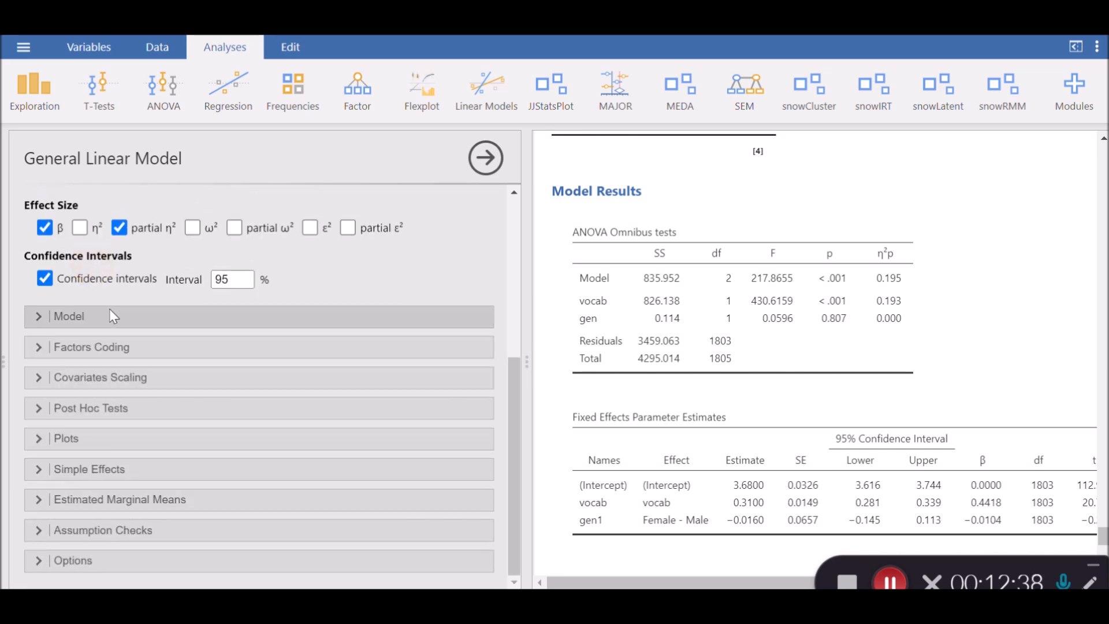
left_click(111, 316)
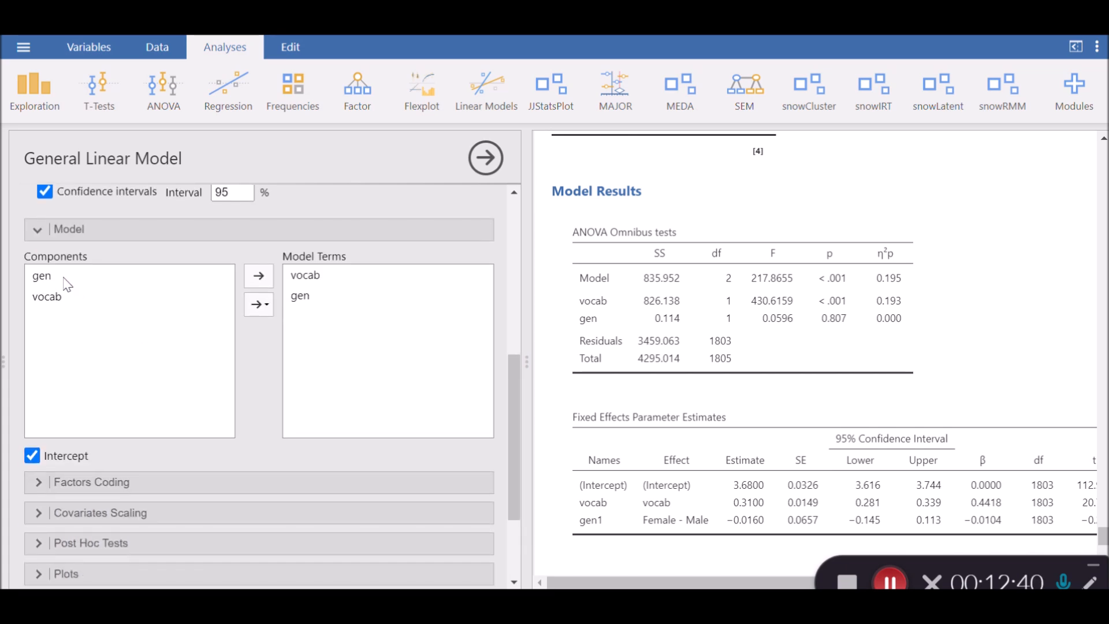
left_click(63, 281)
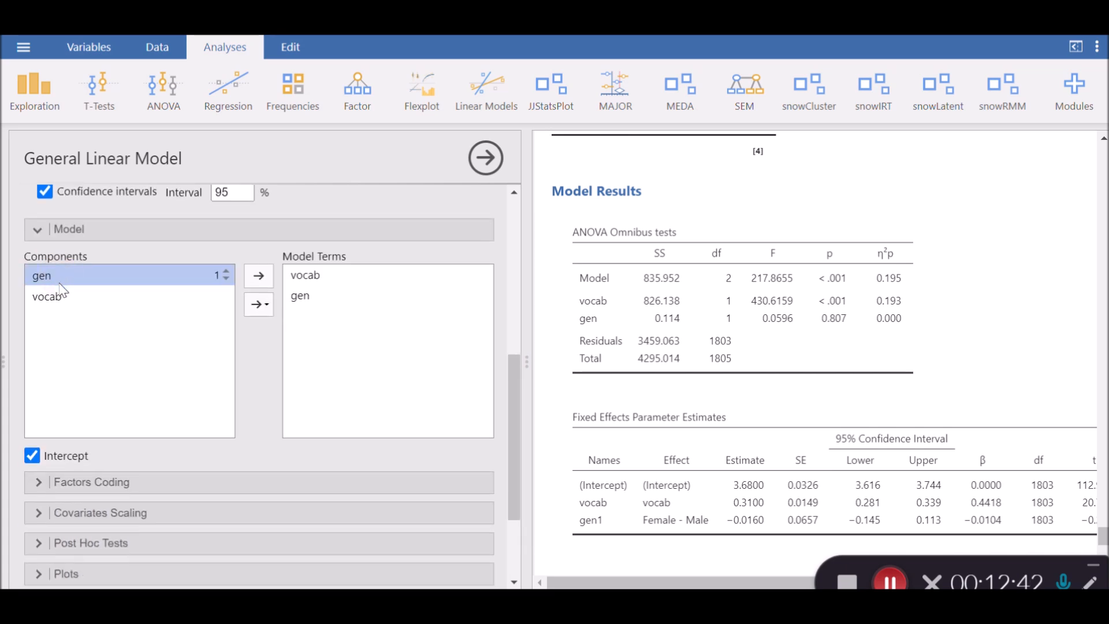
left_click(64, 303, "shift")
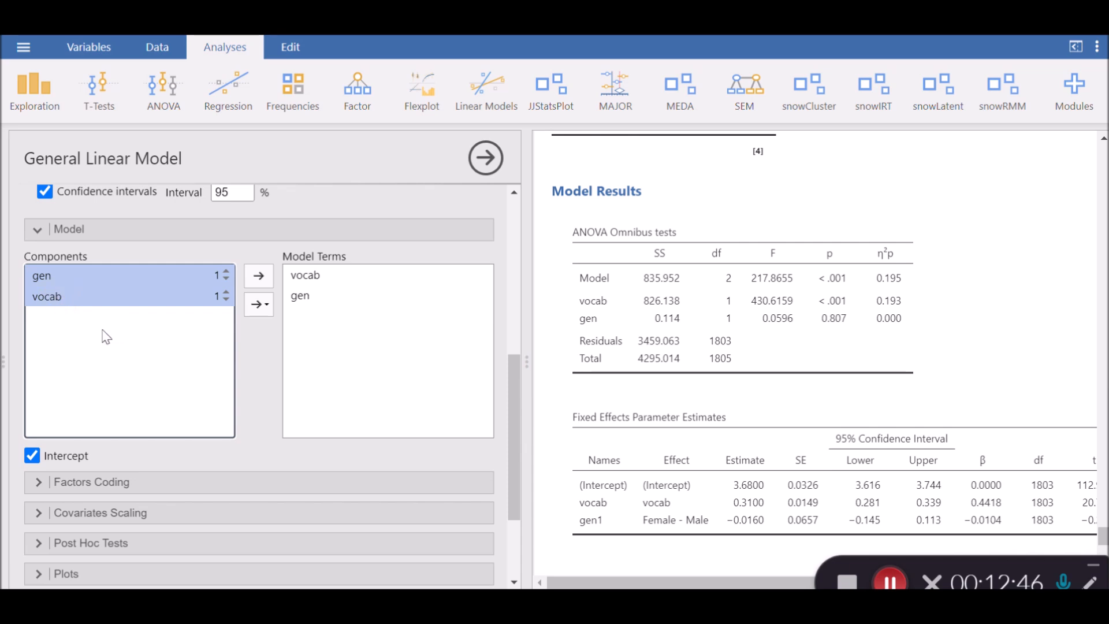
left_click(267, 305)
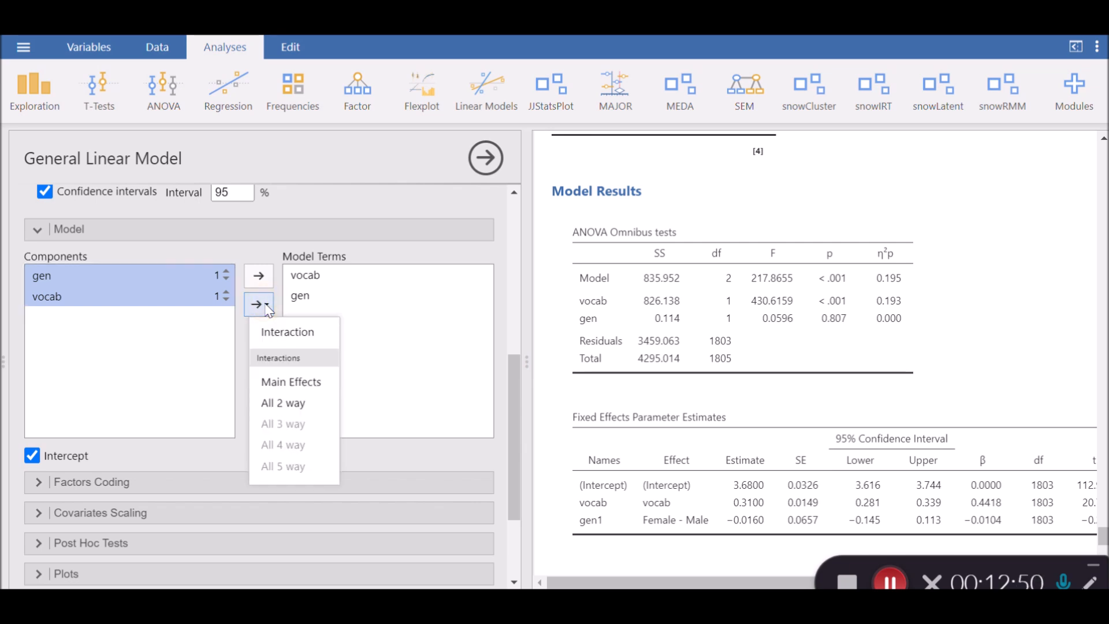
left_click(283, 336)
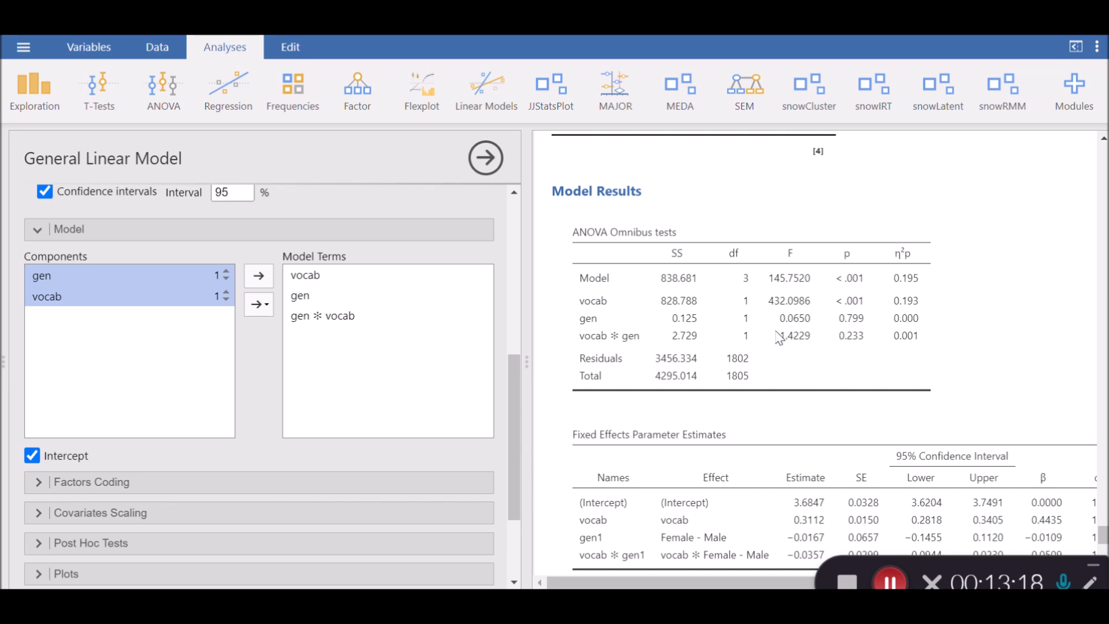
Step: Examine the interaction model's R-squared values and the ANOVA omnibus test of vocab by gen
scroll(776, 332, "down", 2)
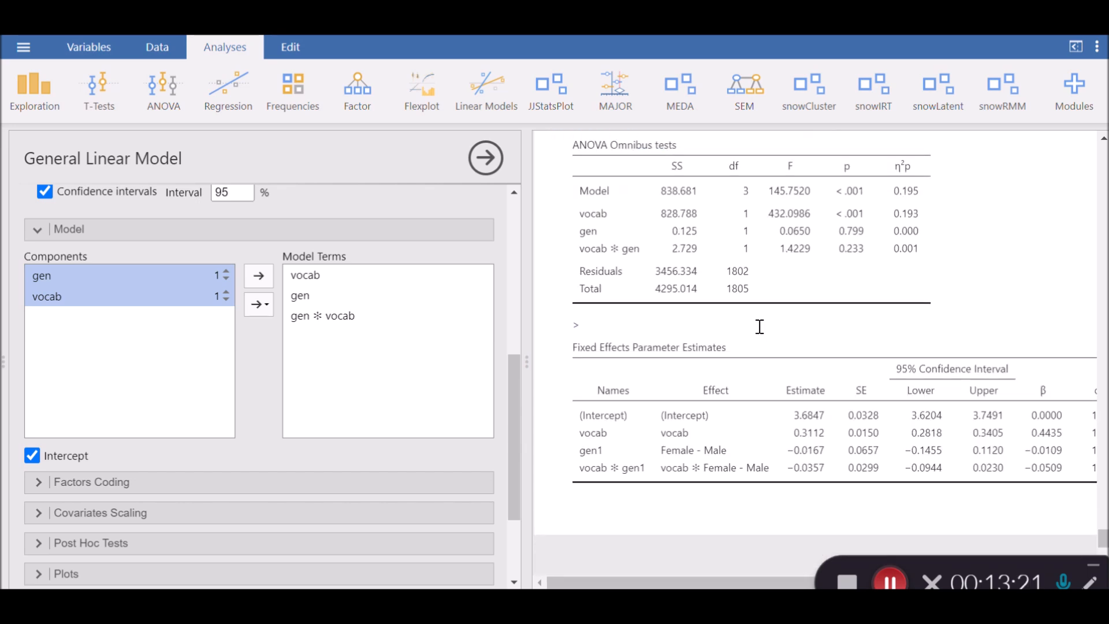
scroll(737, 300, "up", 5)
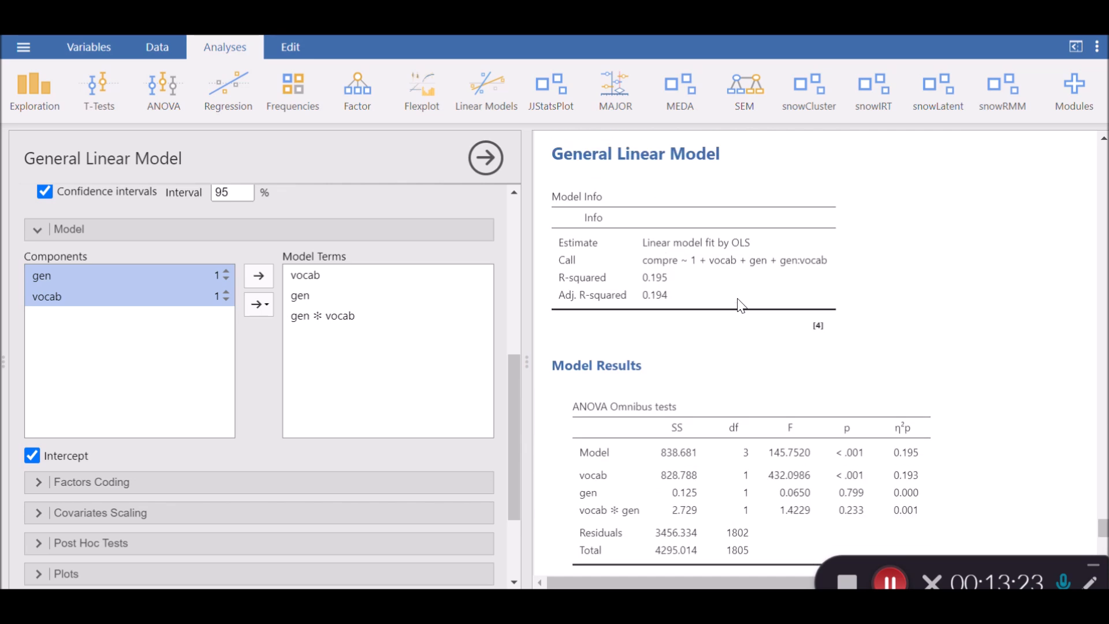
scroll(737, 304, "down", 2)
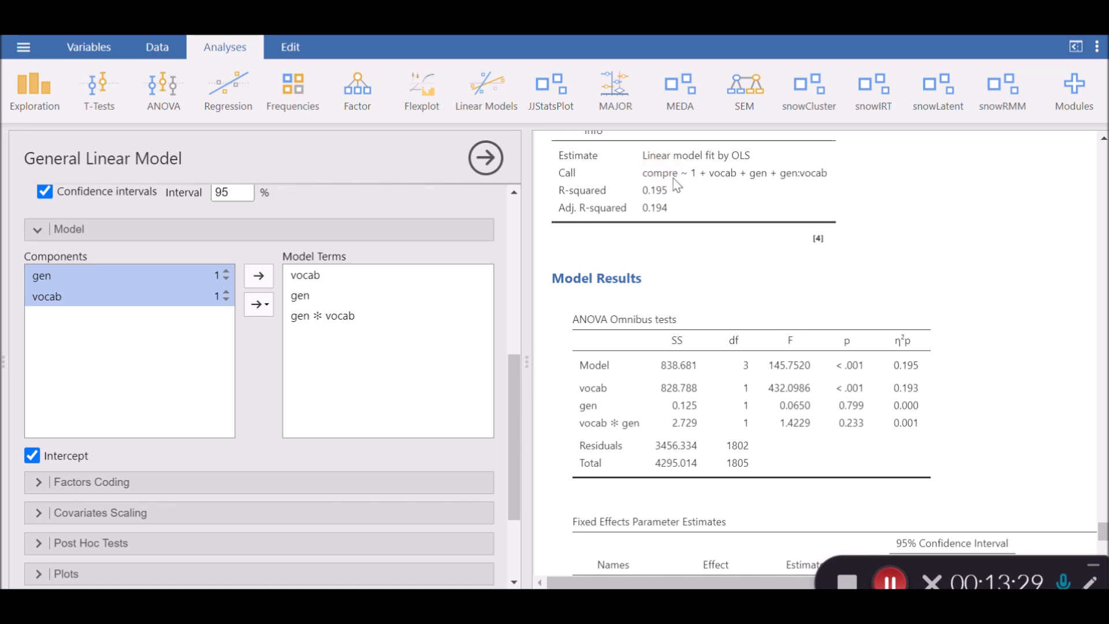
scroll(676, 185, "up", 2)
scroll(590, 211, "down", 2)
scroll(702, 214, "down", 3)
scroll(734, 191, "down", 3)
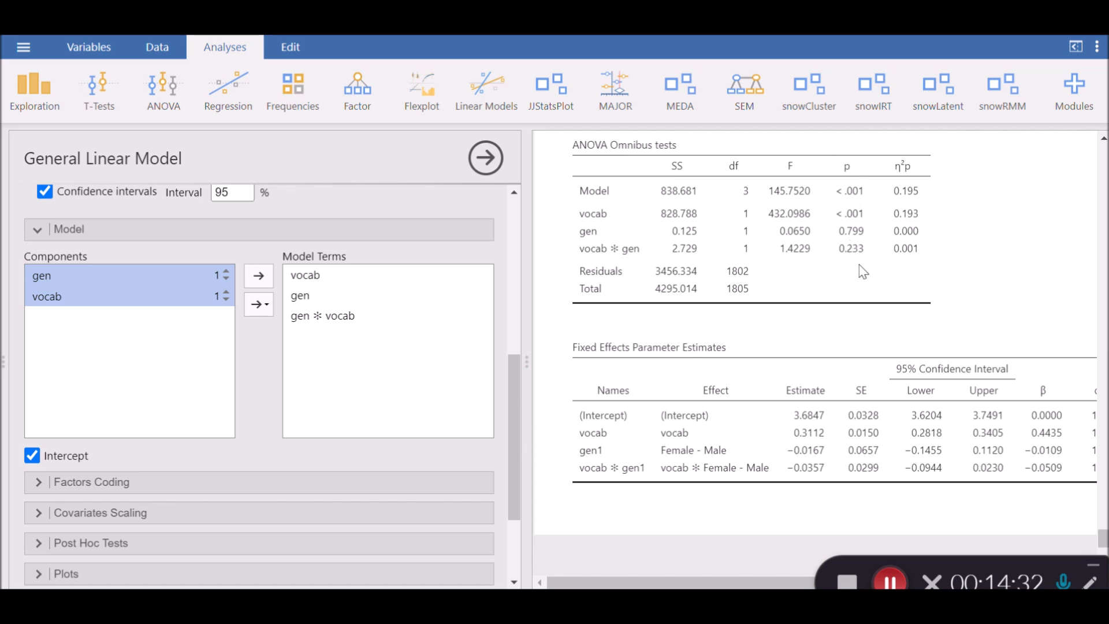
left_click(849, 249)
left_click(850, 249)
Step: Examine the interaction model's fixed effects parameter estimates across all columns, including the p value of vocab by gen
left_click_drag(723, 583, 739, 584)
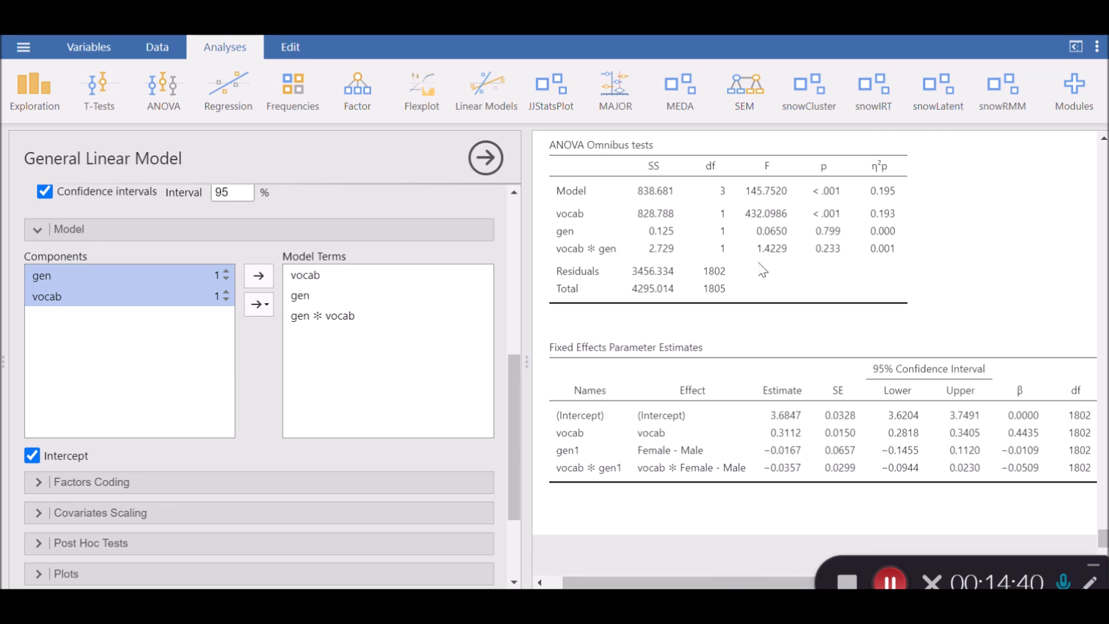
scroll(763, 271, "down", 1)
scroll(764, 270, "down", 3)
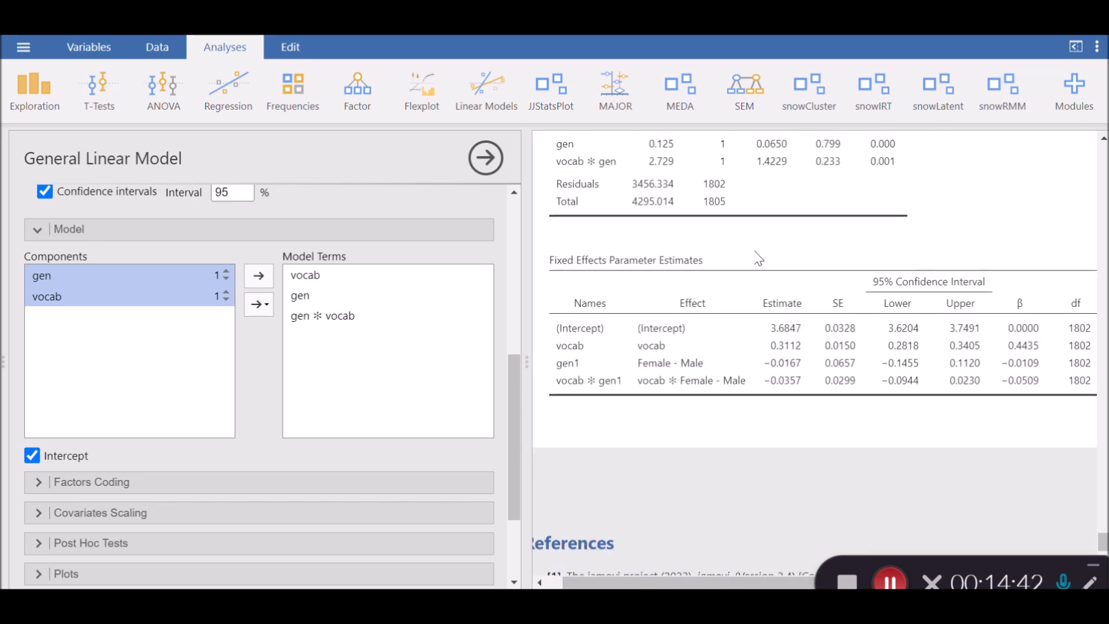
scroll(754, 271, "down", 4)
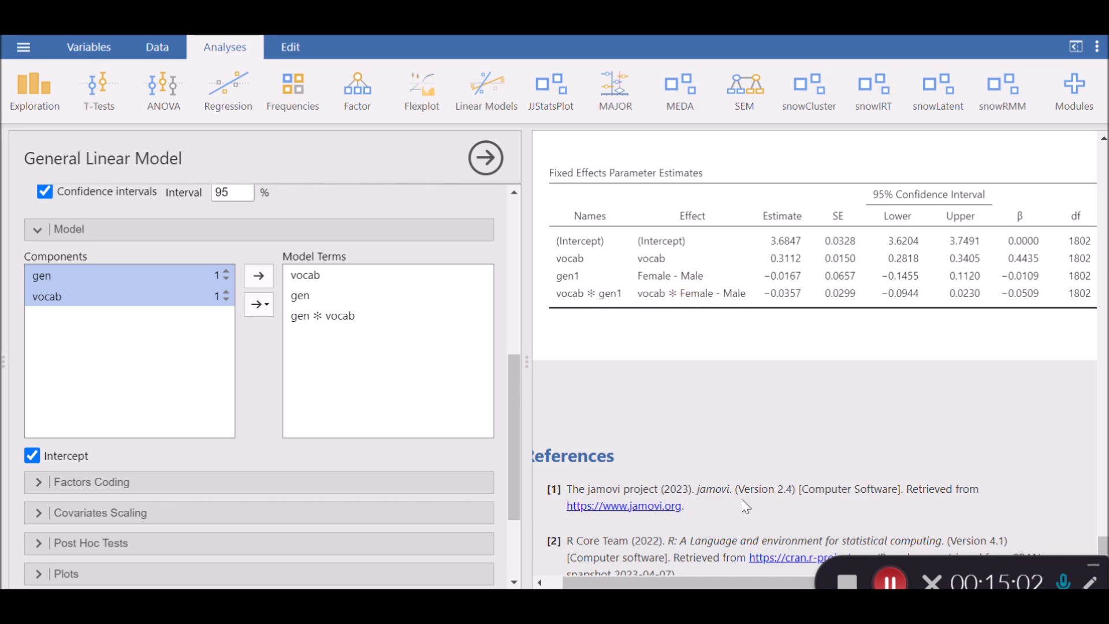
left_click_drag(695, 584, 707, 585)
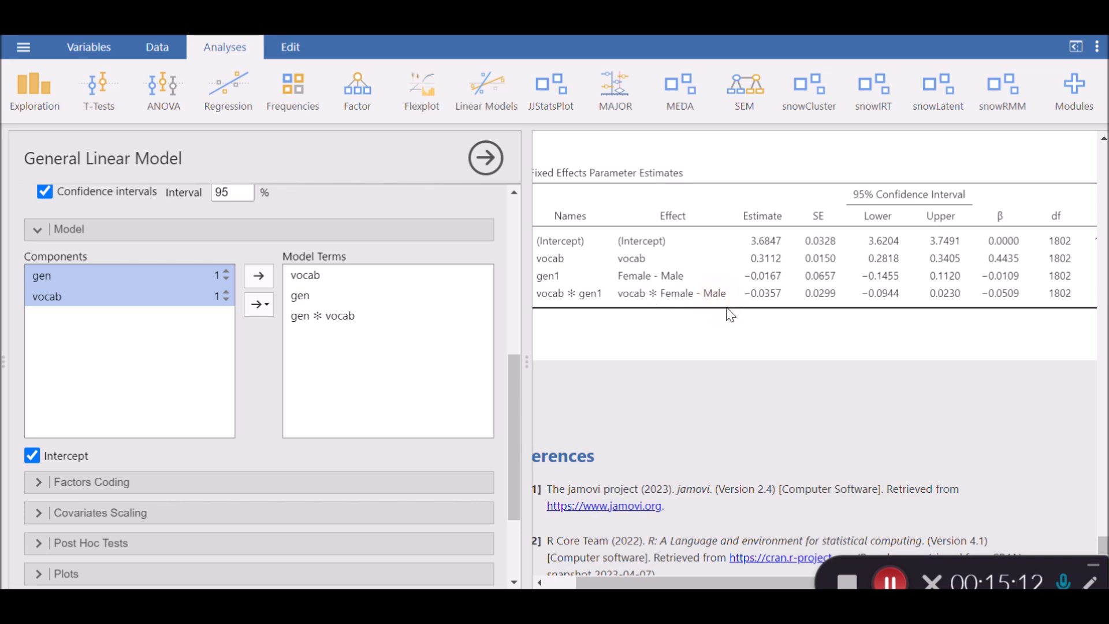
left_click_drag(723, 572, 798, 547)
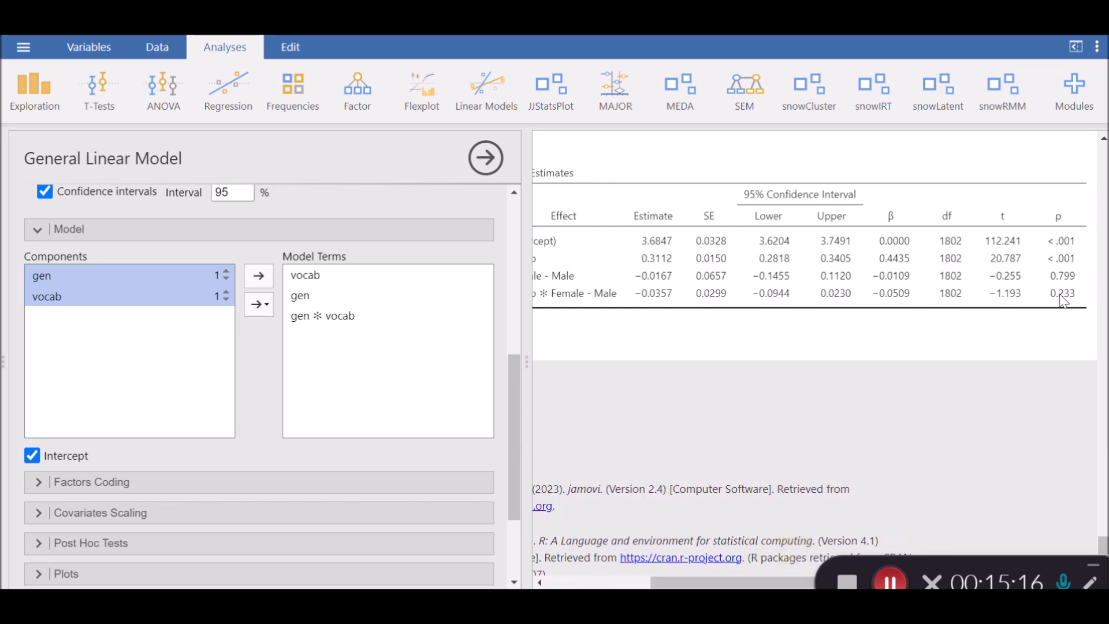
left_click_drag(676, 581, 696, 573)
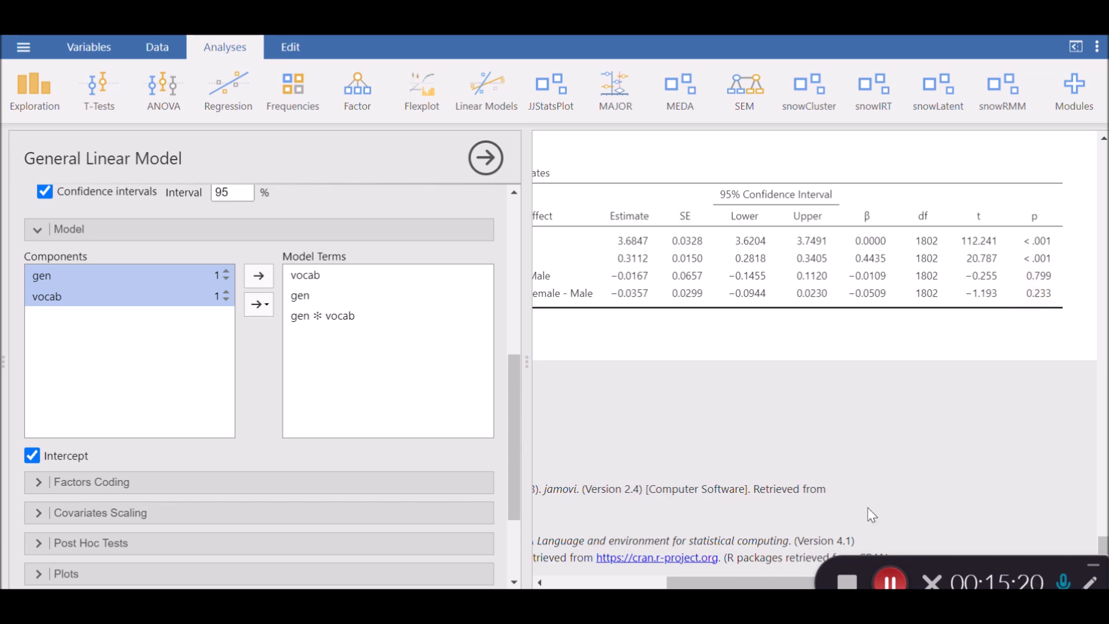
left_click_drag(761, 583, 660, 578)
Step: Replace gen with stream as the factor in the general linear model
scroll(461, 311, "up", 6)
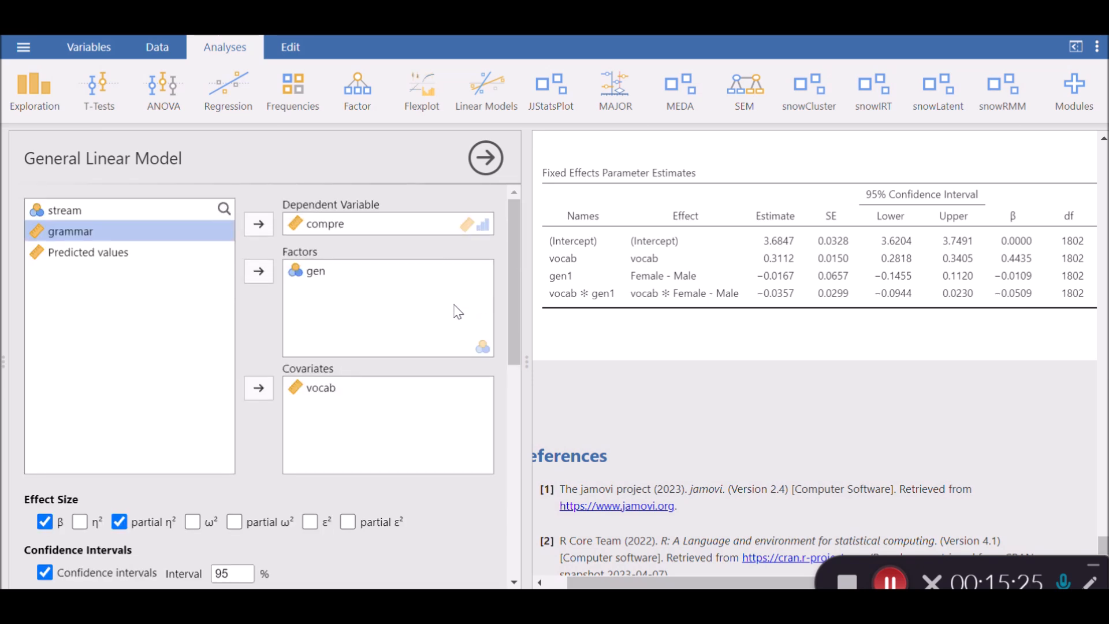
left_click(315, 274)
left_click(258, 271)
left_click(87, 210)
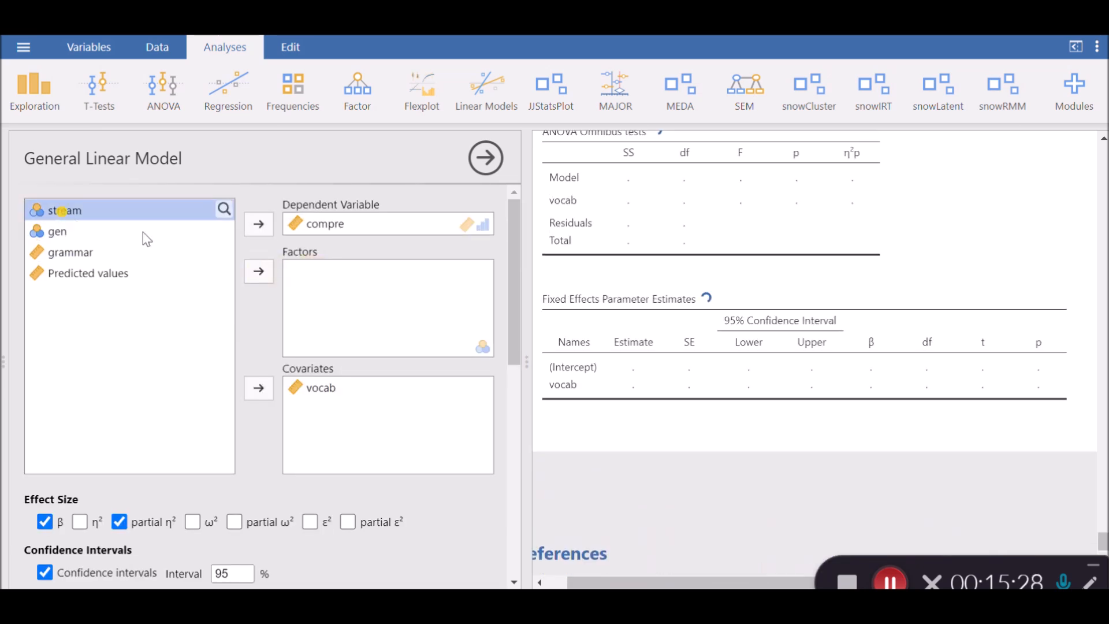
left_click(258, 271)
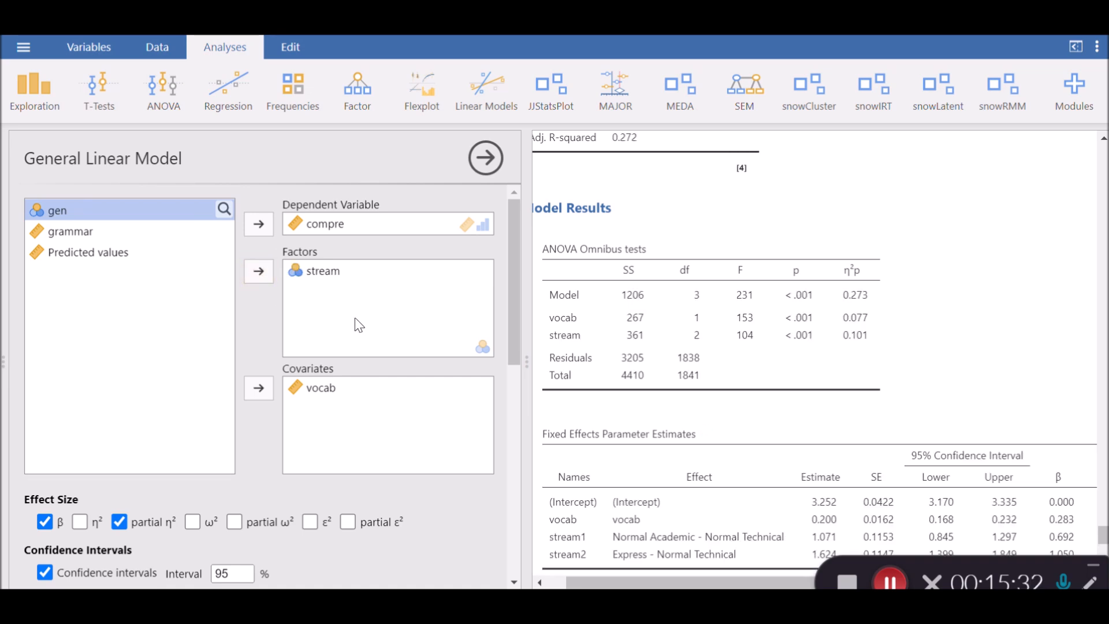
Step: Check the model terms and examine the model info and ANOVA omnibus tests for vocab and stream
scroll(399, 346, "down", 2)
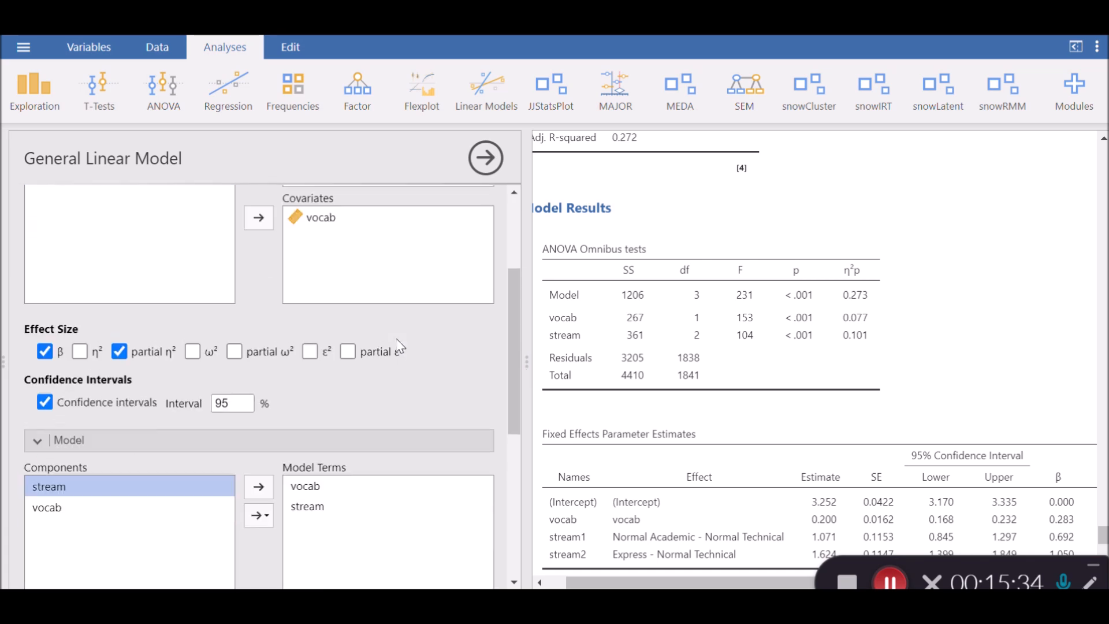
scroll(400, 345, "down", 4)
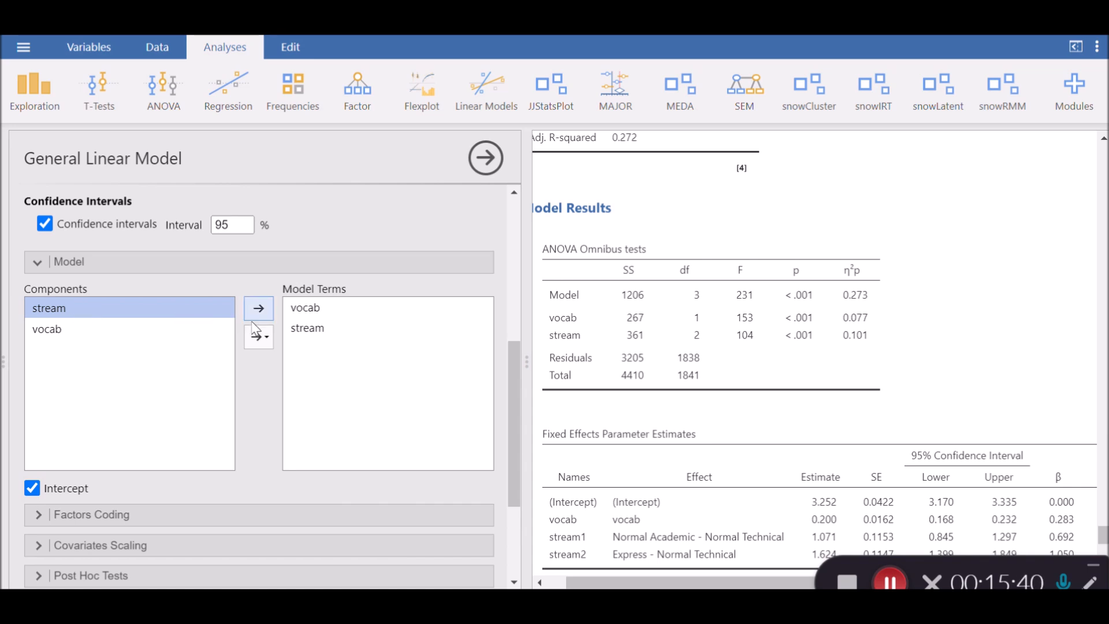
scroll(636, 320, "up", 5)
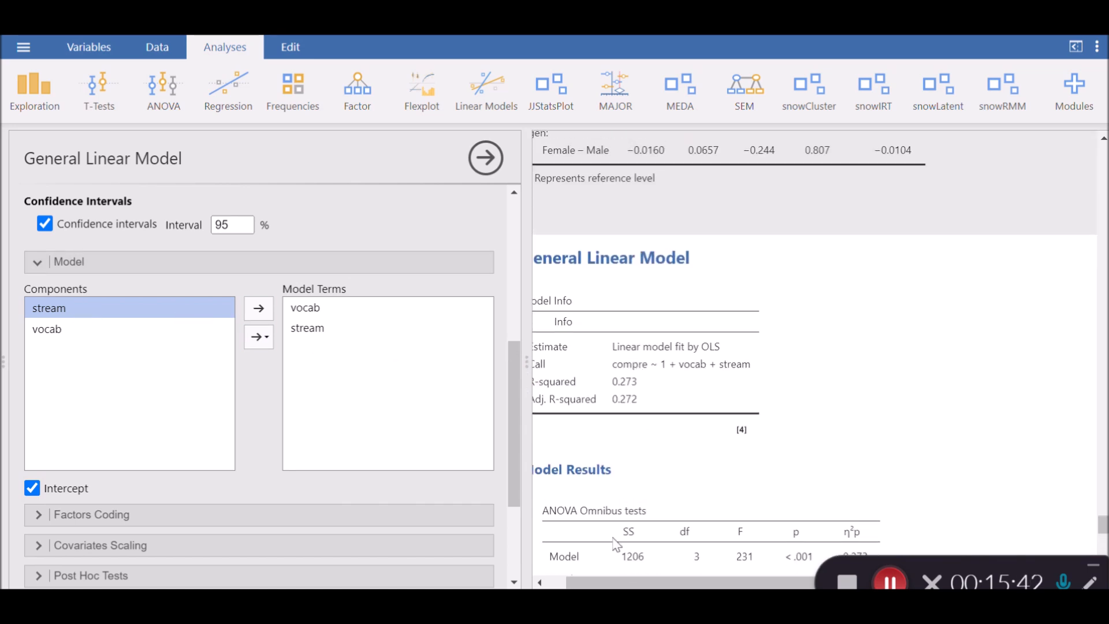
left_click_drag(617, 581, 595, 582)
scroll(703, 362, "down", 3)
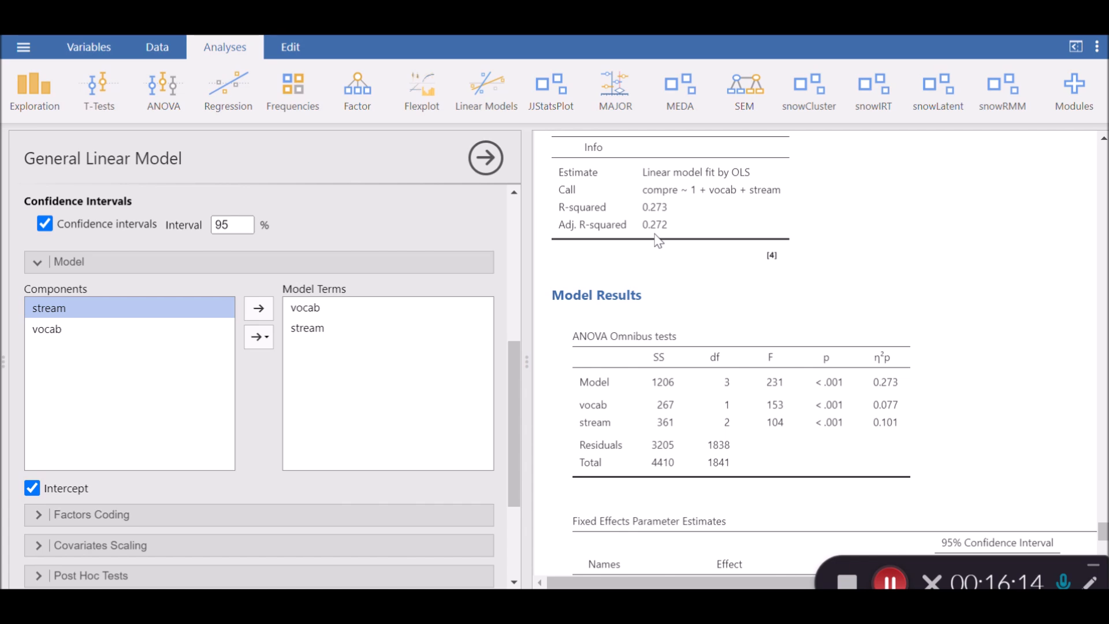
Step: Examine the ANOVA omnibus tests and fixed effects parameter estimates of the model with vocab and stream
scroll(657, 240, "down", 3)
scroll(657, 240, "down", 3)
scroll(632, 222, "up", 3)
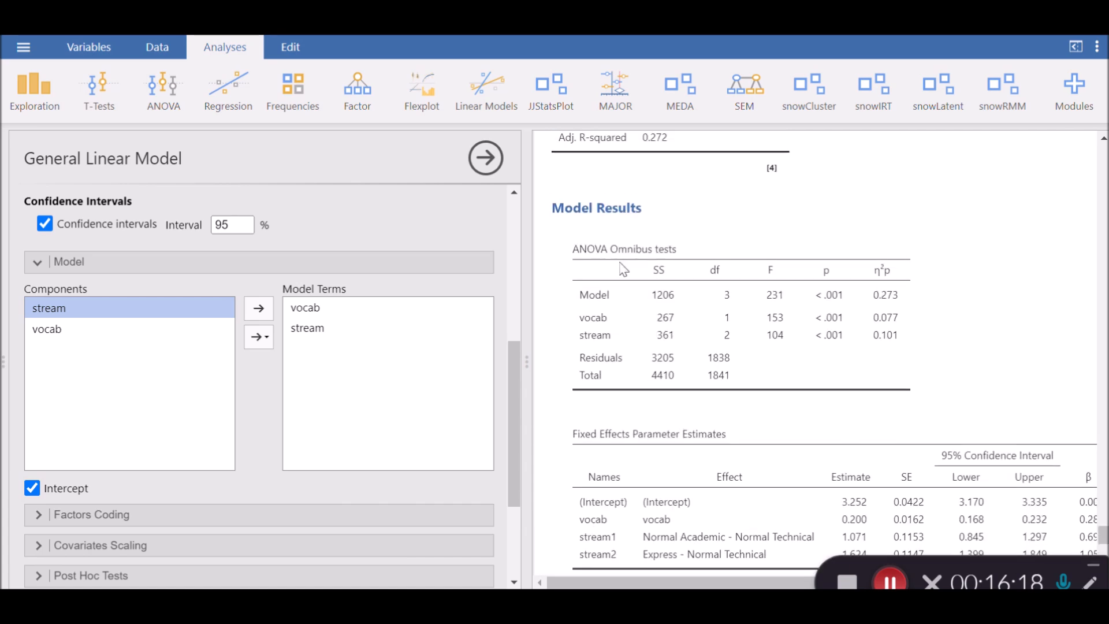
scroll(712, 276, "down", 2)
scroll(709, 279, "down", 1)
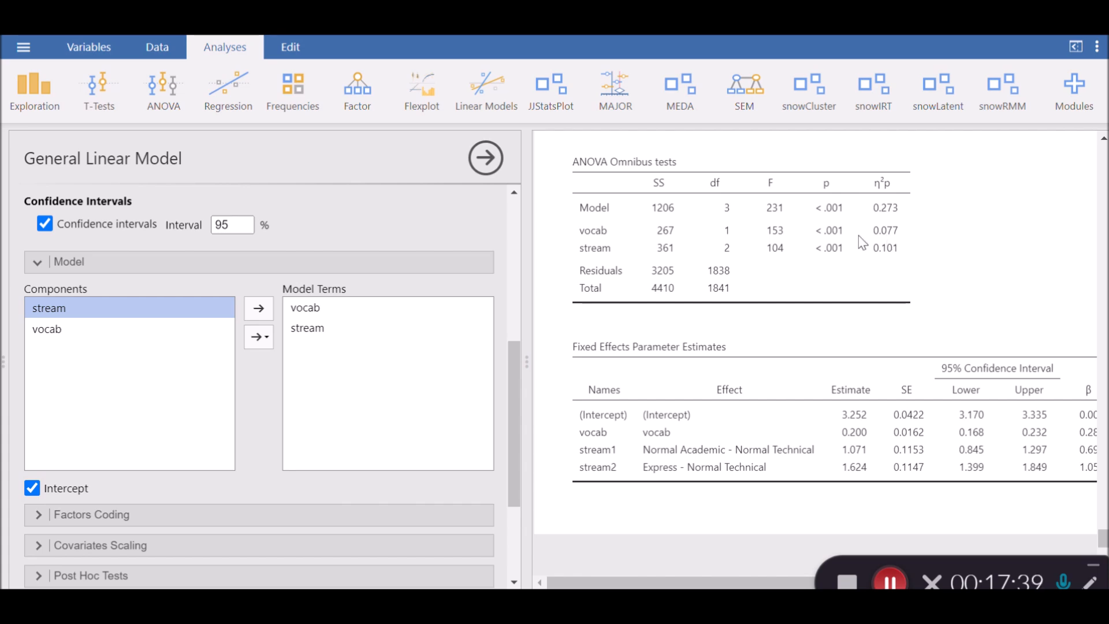
left_click(827, 247)
scroll(809, 433, "down", 2)
left_click_drag(701, 582, 721, 582)
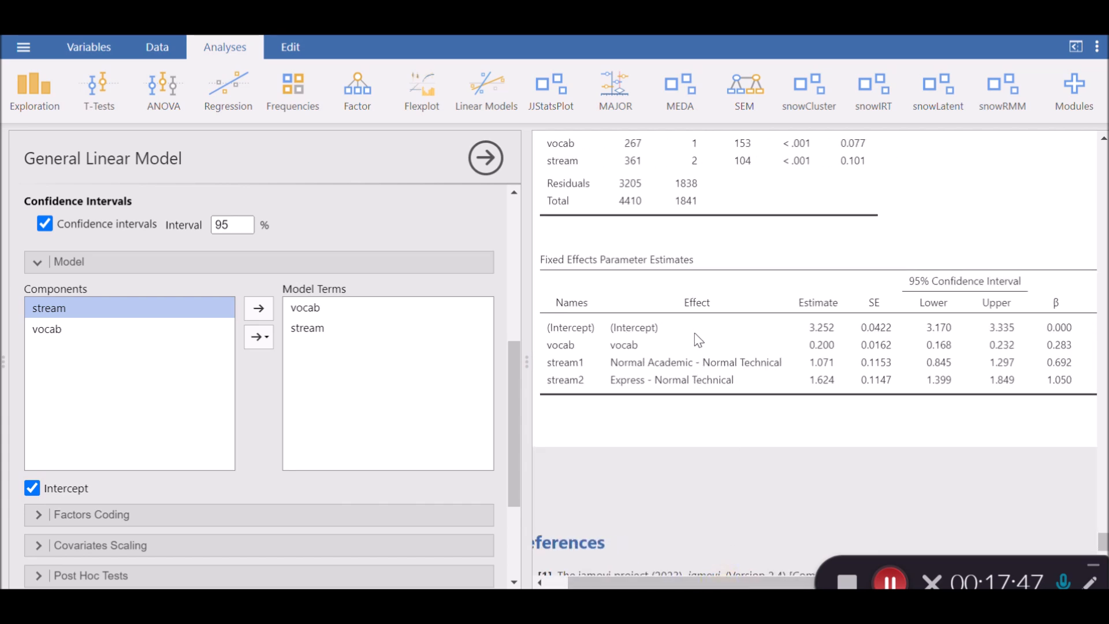
scroll(628, 384, "down", 2)
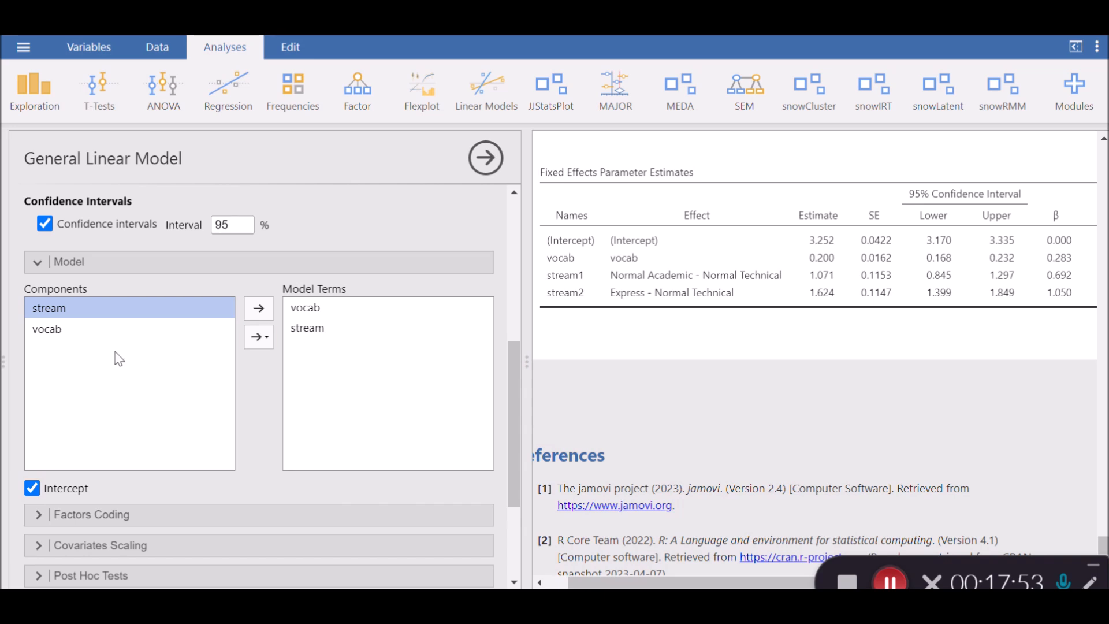
Step: Add the two-way interaction of stream and vocab to the model terms
left_click(57, 331, "shift")
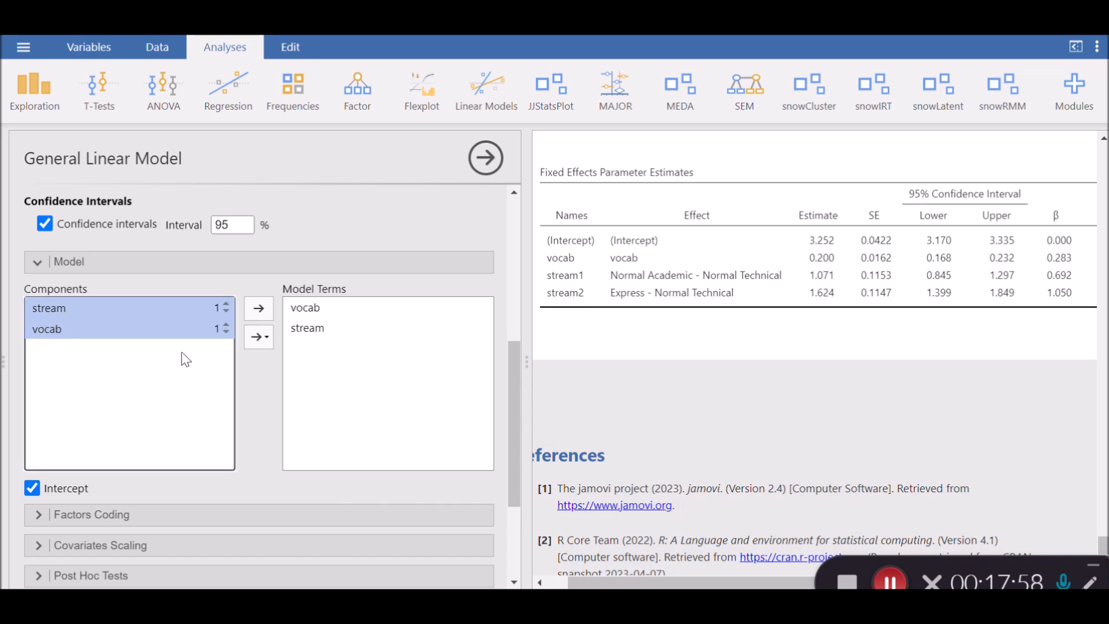
left_click(258, 337)
left_click(289, 364)
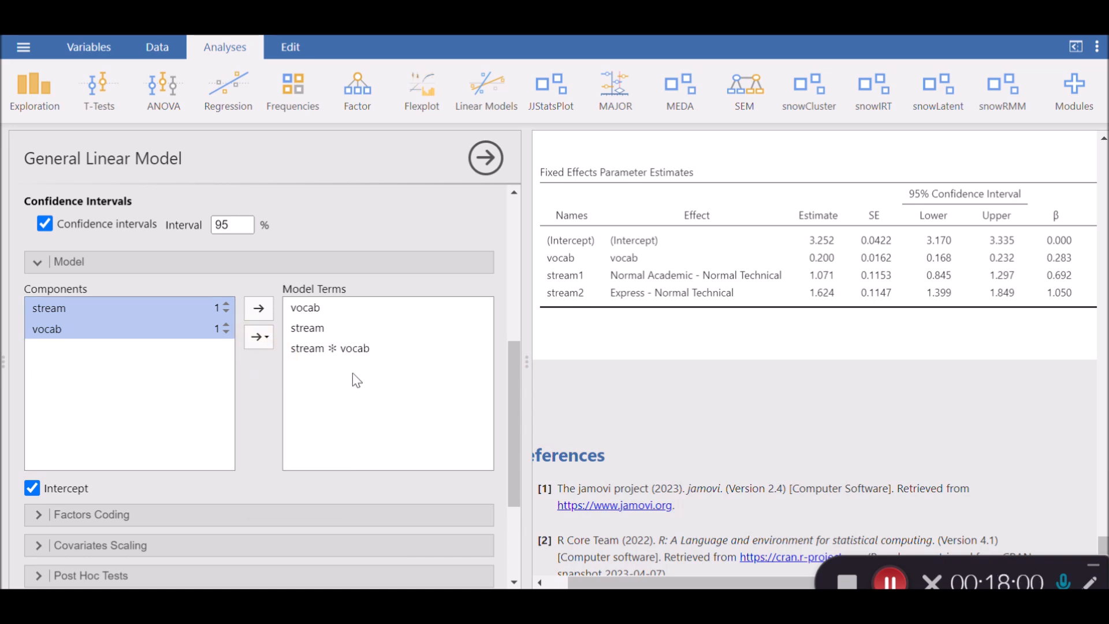
Step: Examine the R-squared values and ANOVA omnibus tests of the interaction model, including the vocab by stream row
scroll(784, 286, "up", 2)
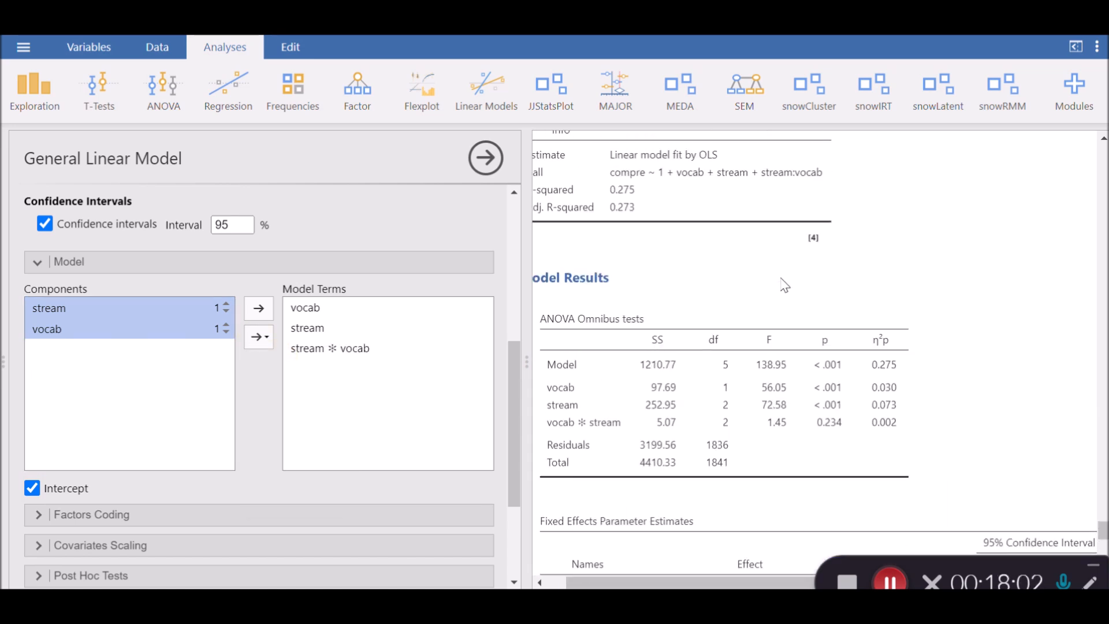
scroll(694, 282, "left", 2)
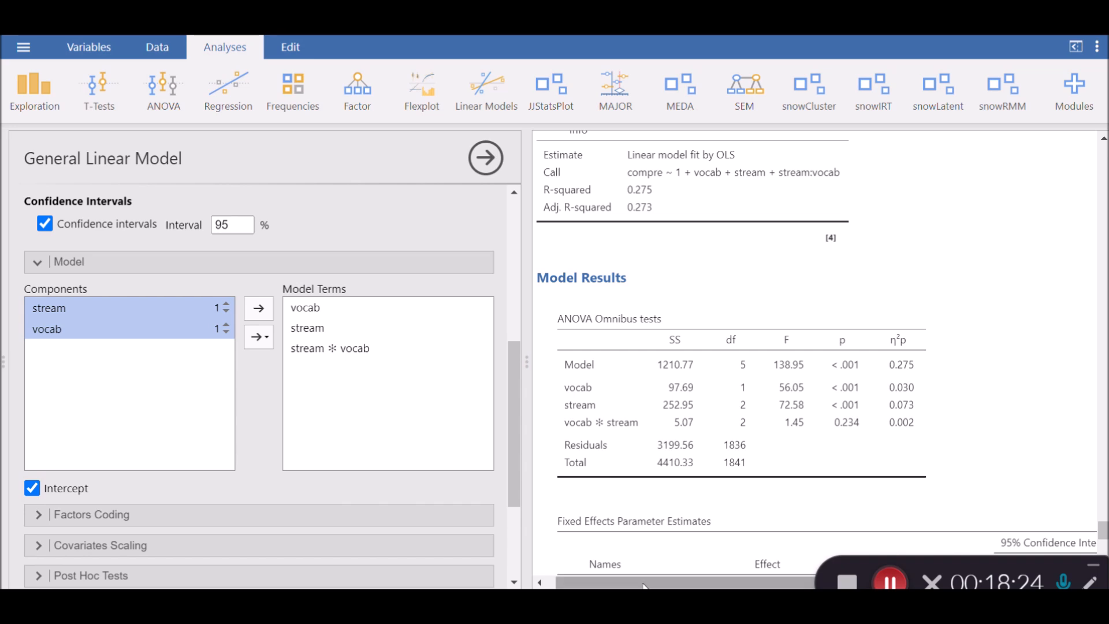
left_click_drag(642, 583, 624, 583)
scroll(651, 380, "down", 3)
scroll(652, 379, "down", 3)
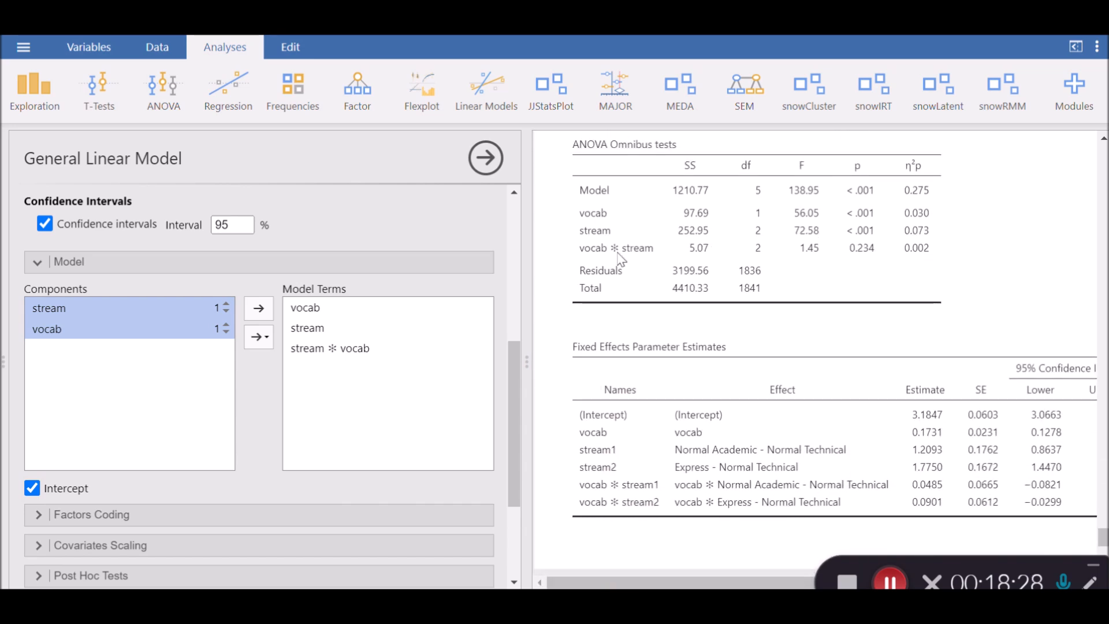
left_click(593, 252)
left_click(623, 251)
scroll(860, 232, "down", 2)
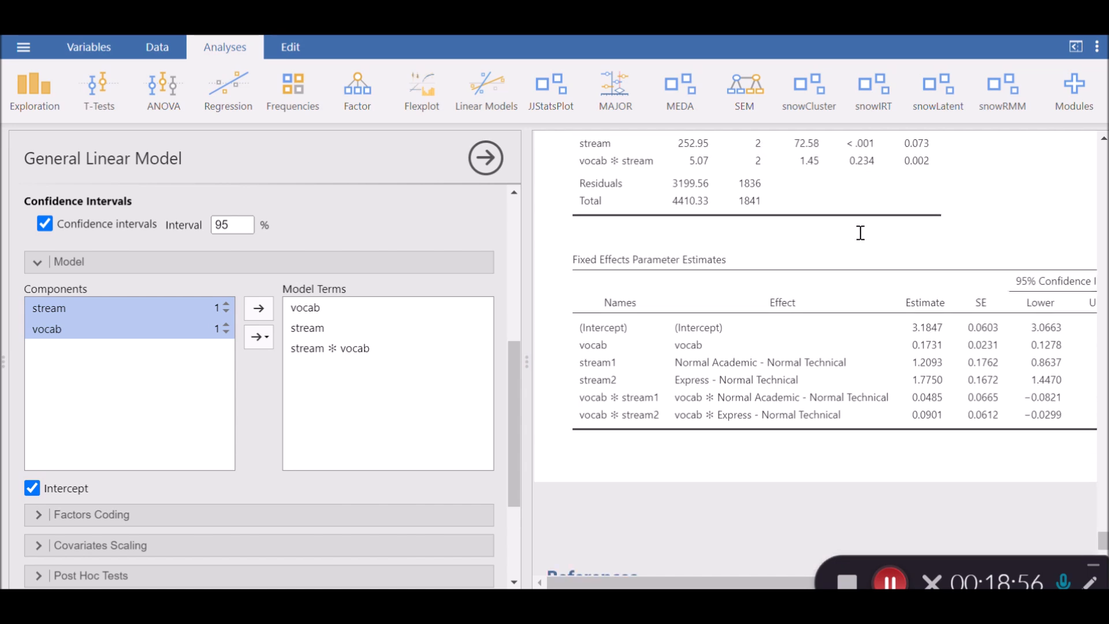
Step: Examine the fixed effects parameter estimates of the stream interaction model across all columns, from effect labels to p values
scroll(852, 239, "down", 2)
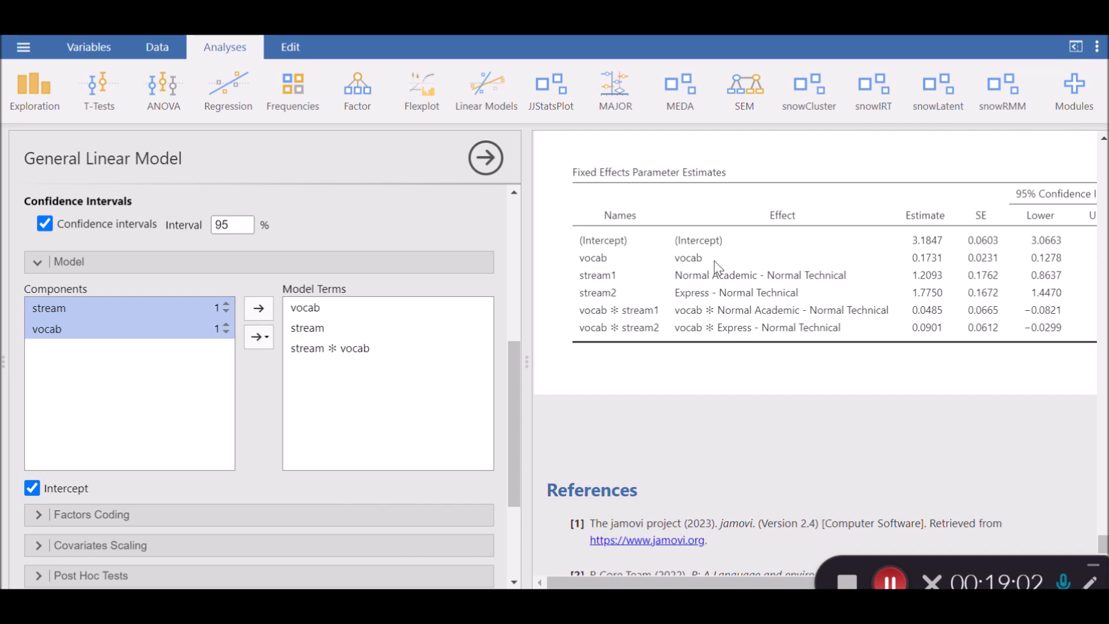
scroll(693, 289, "down", 2)
left_click_drag(677, 581, 694, 582)
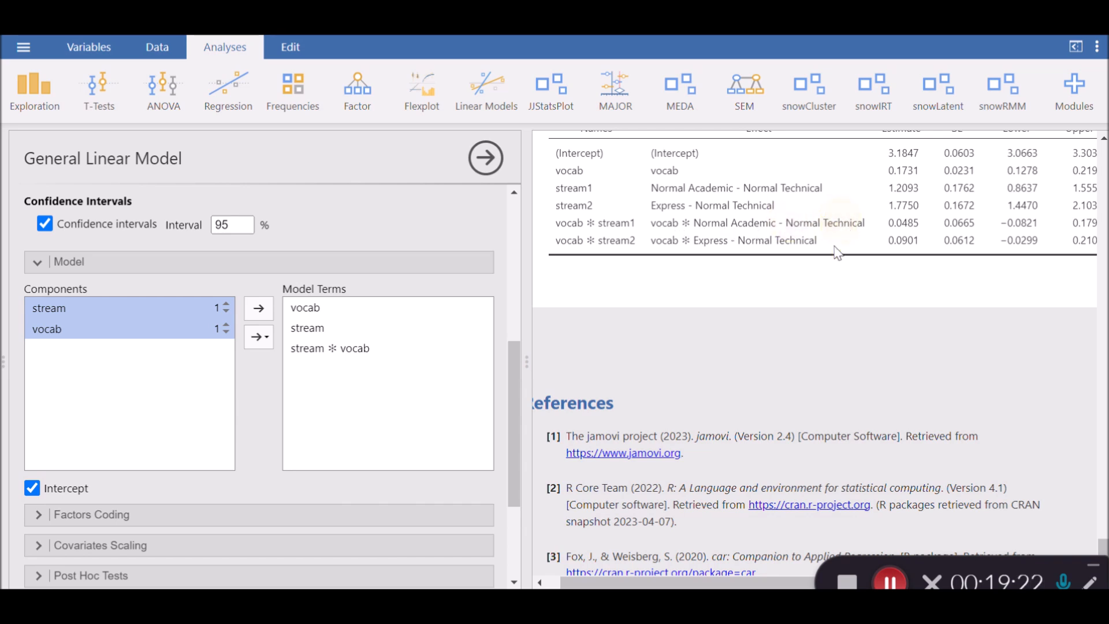
left_click_drag(717, 574, 729, 572)
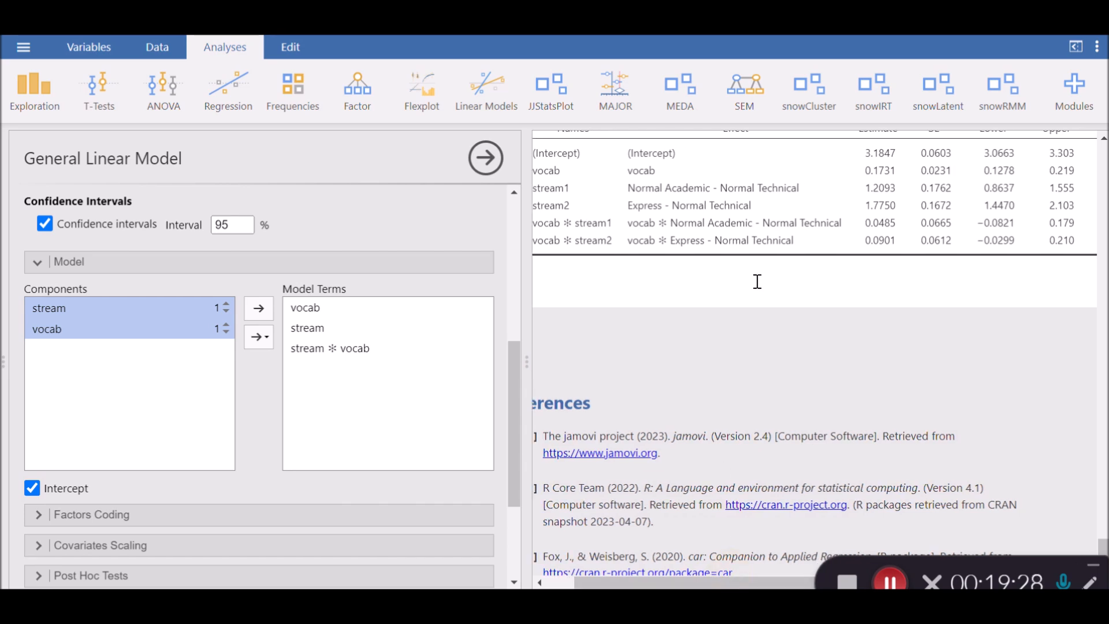
left_click_drag(725, 579, 818, 570)
scroll(1018, 326, "up", 2)
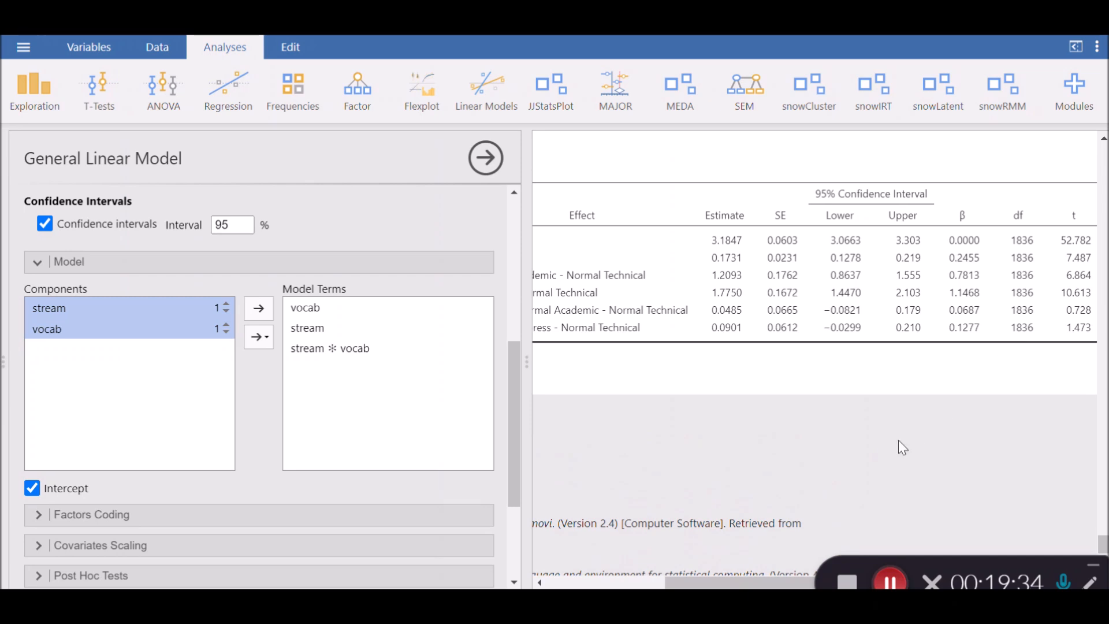
left_click_drag(693, 578, 754, 575)
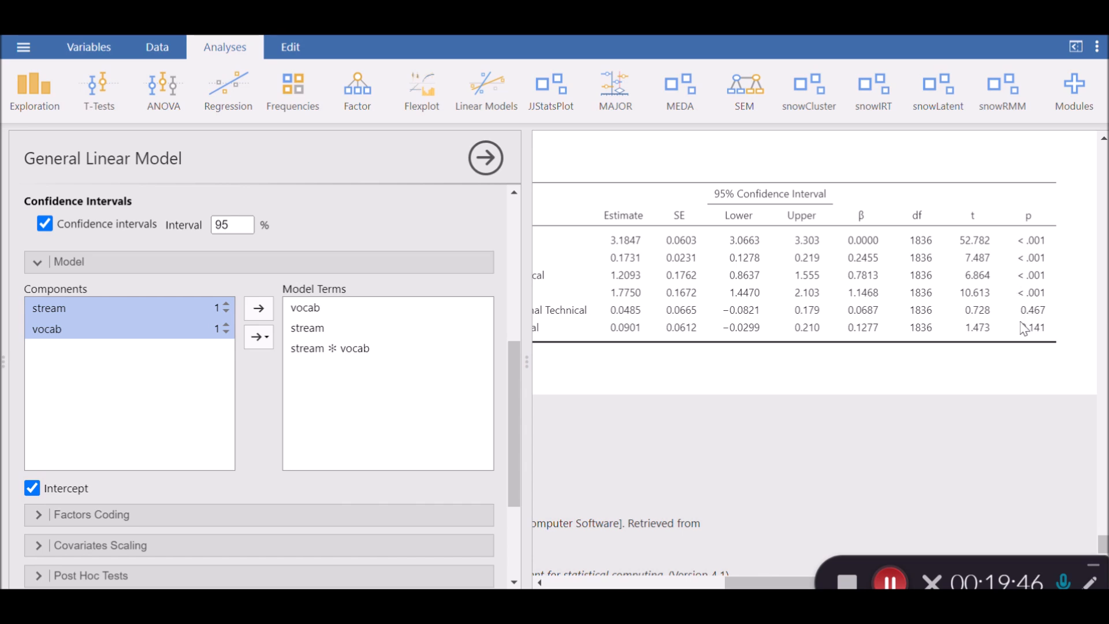
left_click_drag(765, 584, 658, 588)
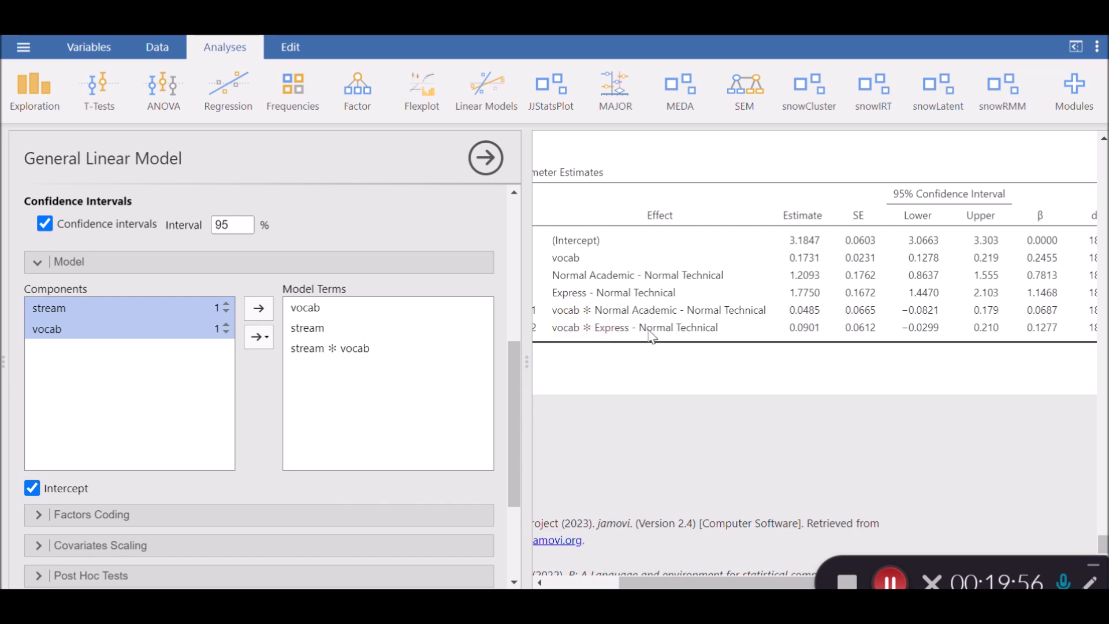
left_click_drag(704, 574, 809, 574)
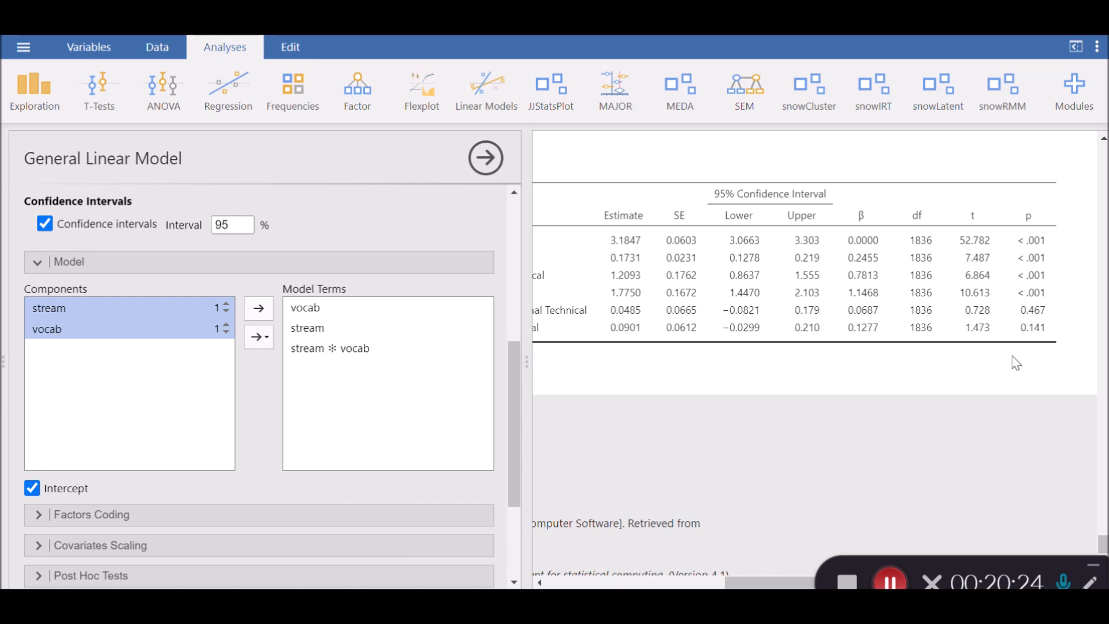
Step: Match the Normal Academic and Express contrasts, with and without the vocab interaction, to their p values
left_click_drag(772, 585, 653, 585)
scroll(815, 376, "left", 3)
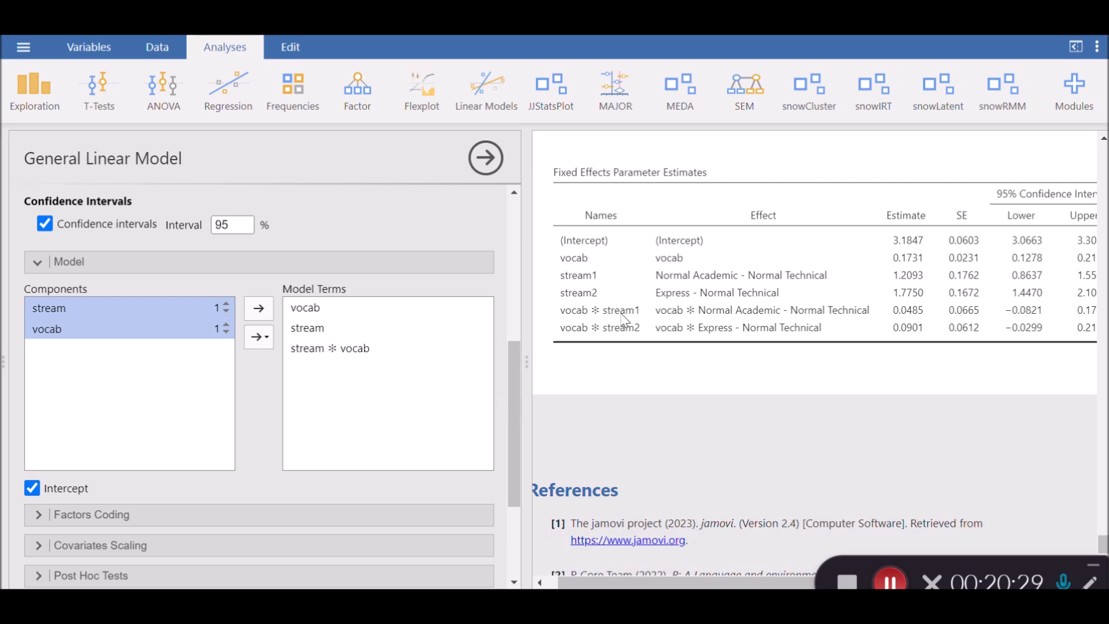
scroll(664, 582, "right", 1)
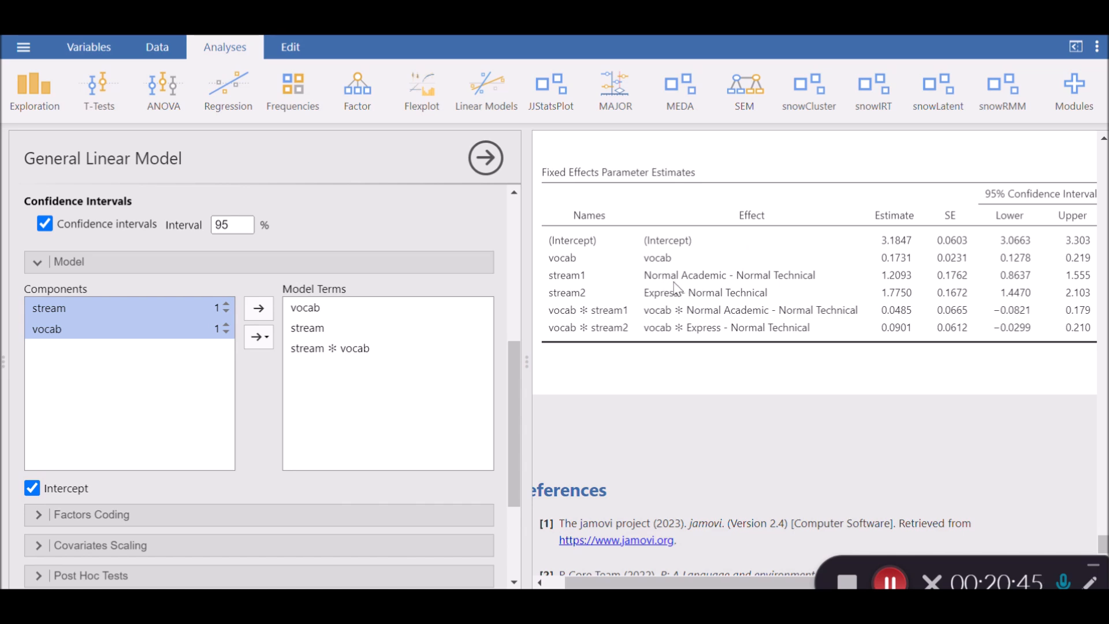
left_click(746, 276)
left_click_drag(636, 582, 797, 582)
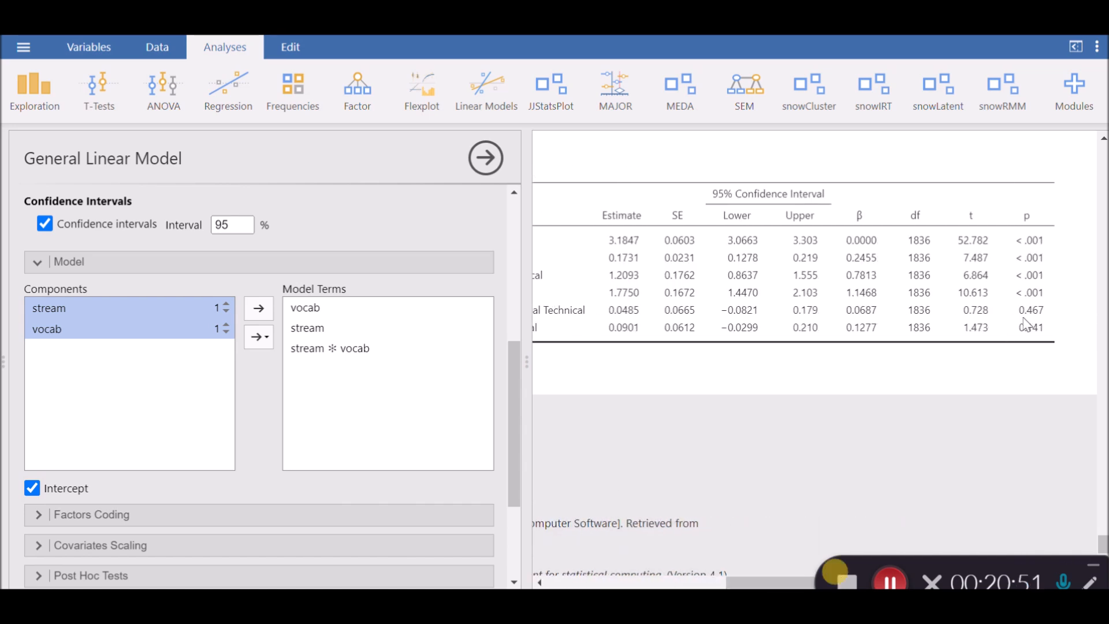
left_click_drag(796, 581, 663, 582)
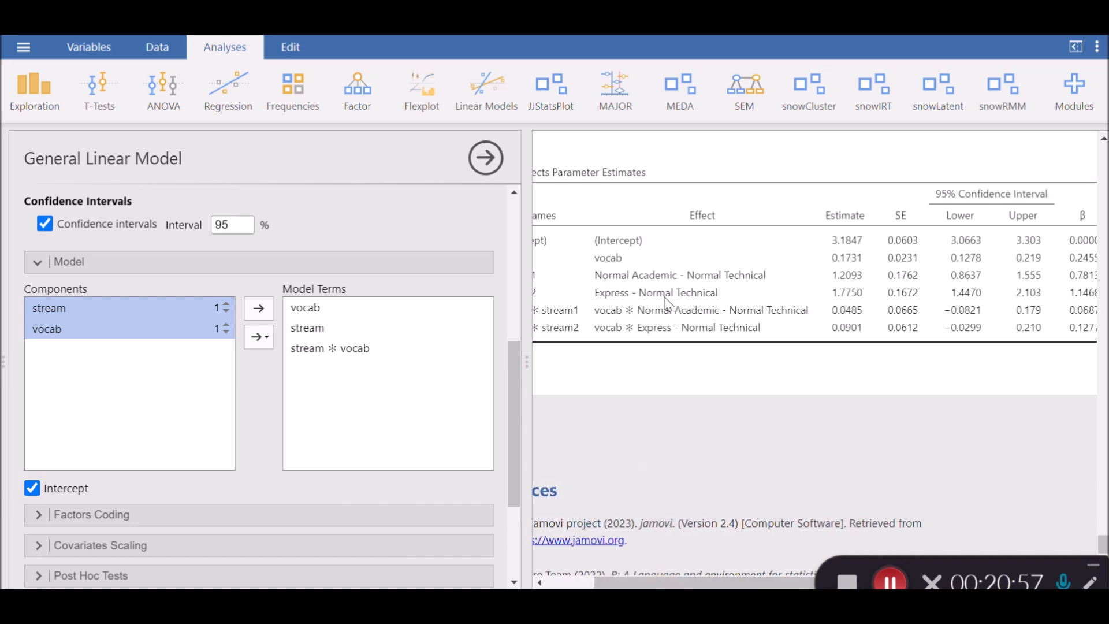
left_click_drag(665, 582, 783, 581)
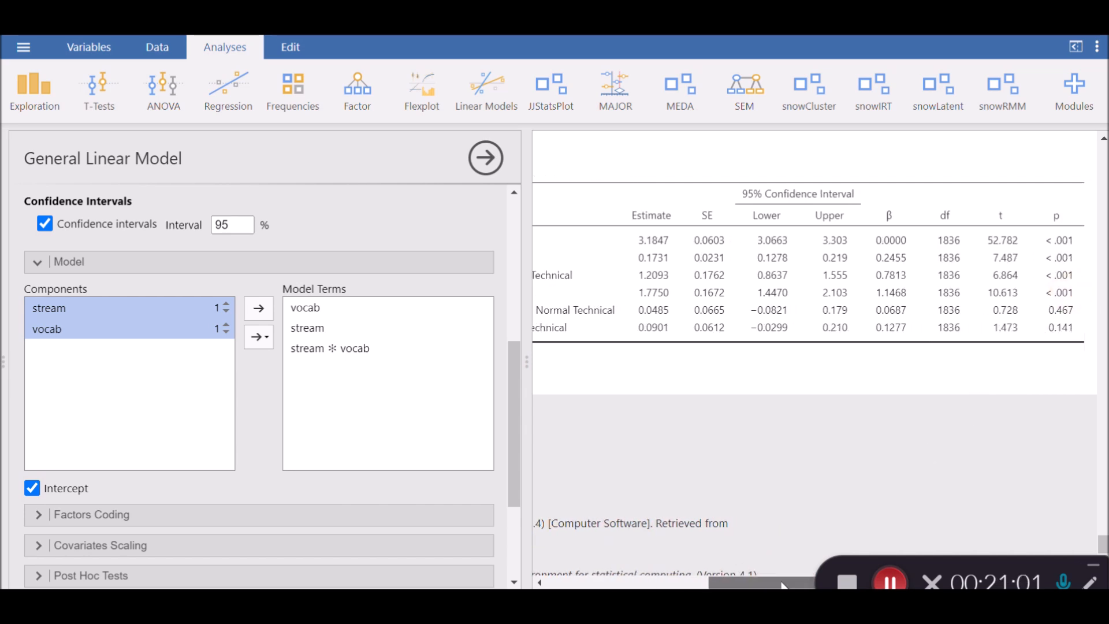
left_click_drag(762, 583, 600, 582)
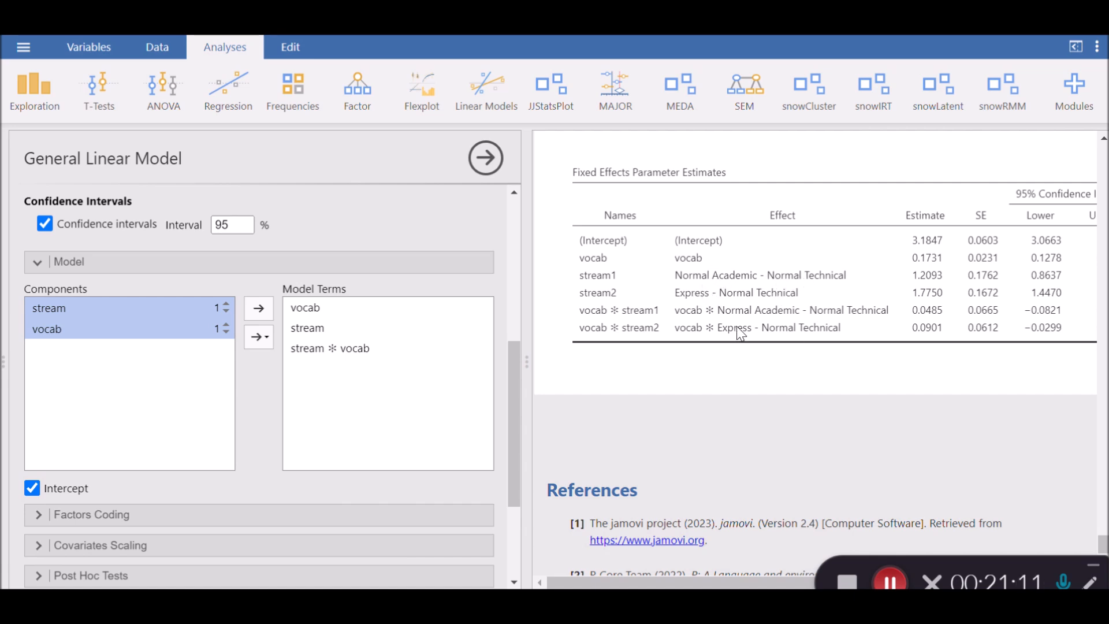
Step: Save the general linear model's predicted values to the dataset and close the analysis options
scroll(365, 434, "down", 3)
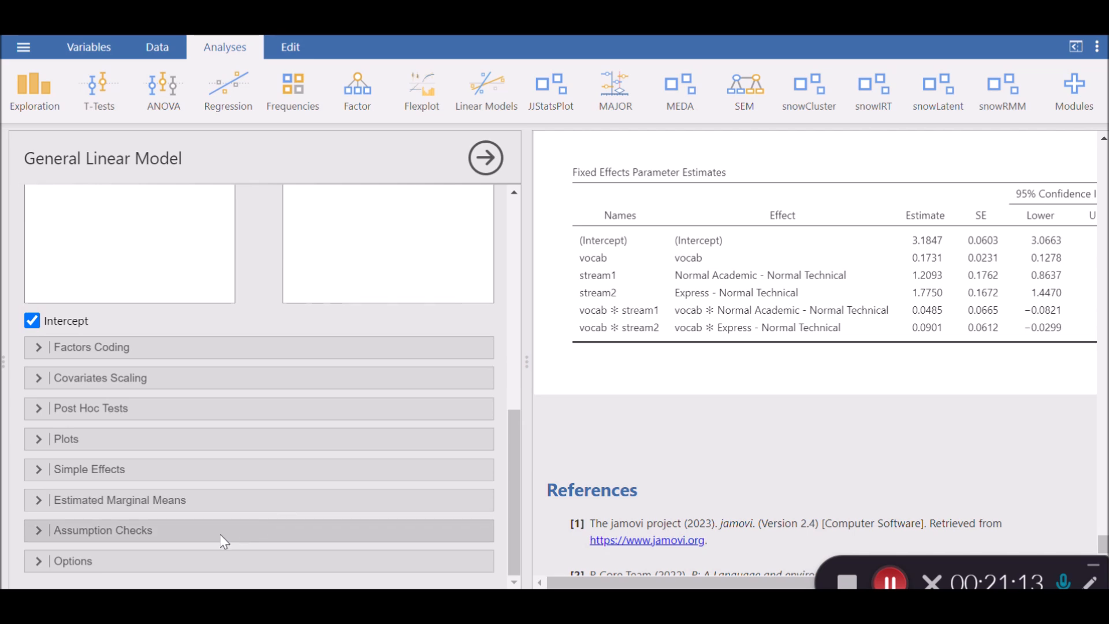
left_click(175, 561)
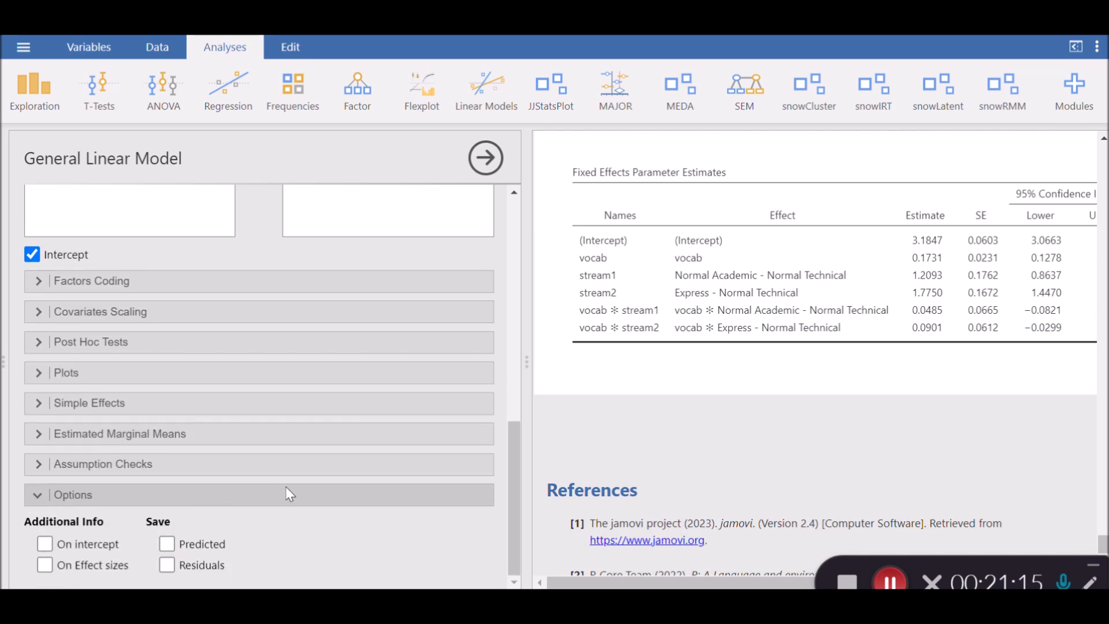
left_click(167, 545)
left_click(485, 158)
Step: Inspect the earlier Predicted values column and the new GLM predicted values column in the data sheet
left_click_drag(321, 563, 294, 579)
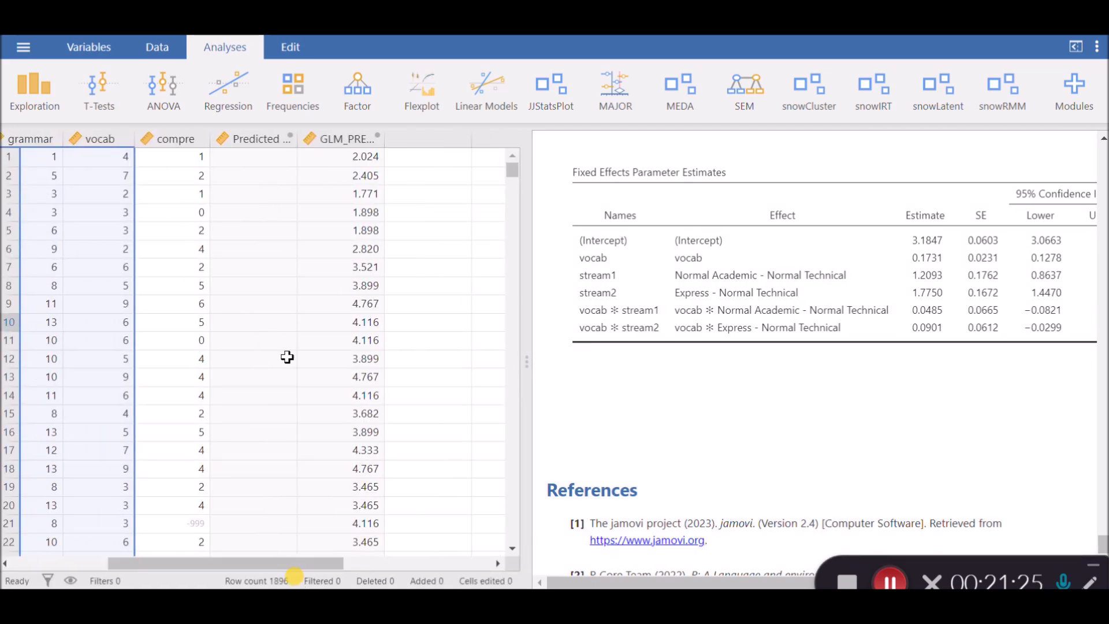
scroll(303, 239, "down", 8)
scroll(312, 231, "up", 4)
scroll(313, 231, "up", 4)
scroll(313, 230, "down", 12)
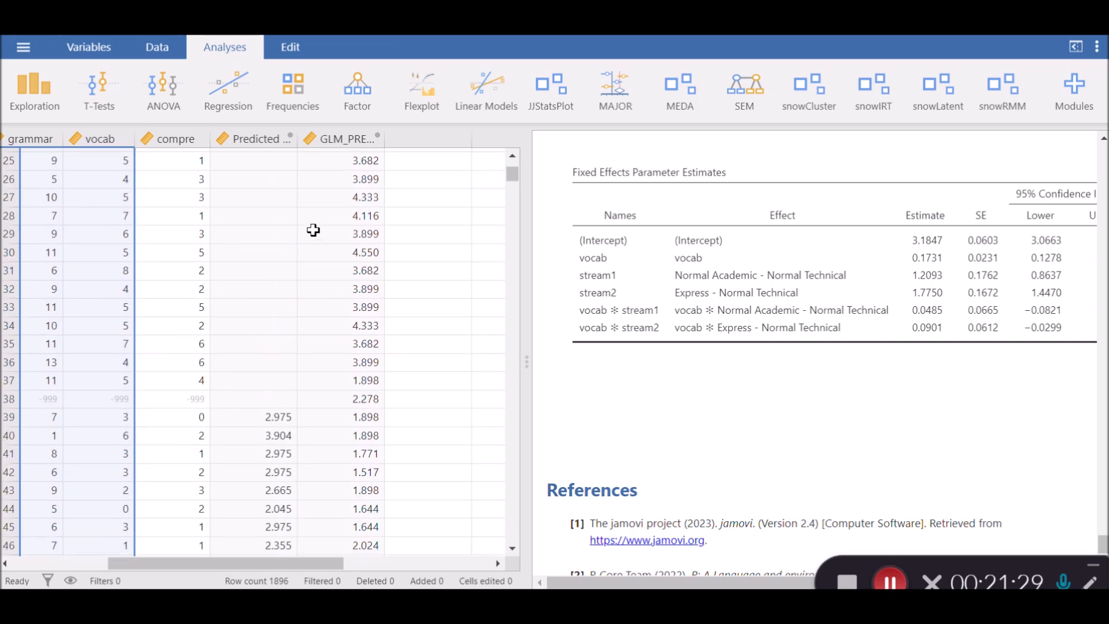
scroll(302, 228, "up", 6)
left_click_drag(273, 169, 272, 295)
scroll(351, 212, "up", 5)
scroll(352, 211, "up", 2)
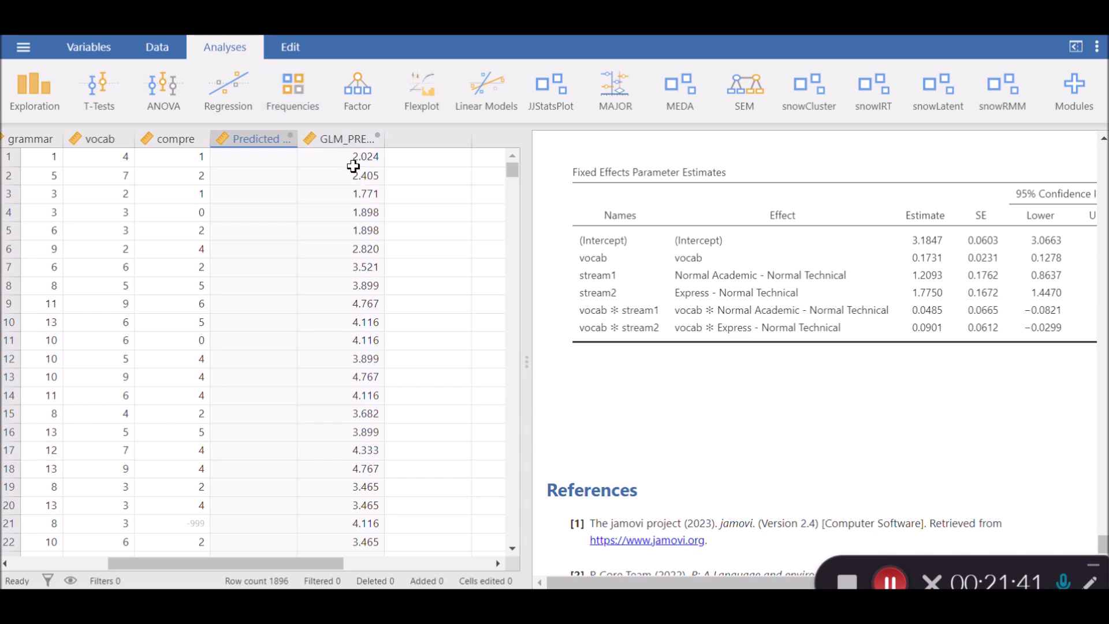
scroll(363, 191, "down", 1)
scroll(363, 191, "up", 1)
left_click(354, 141)
scroll(355, 148, "down", 4)
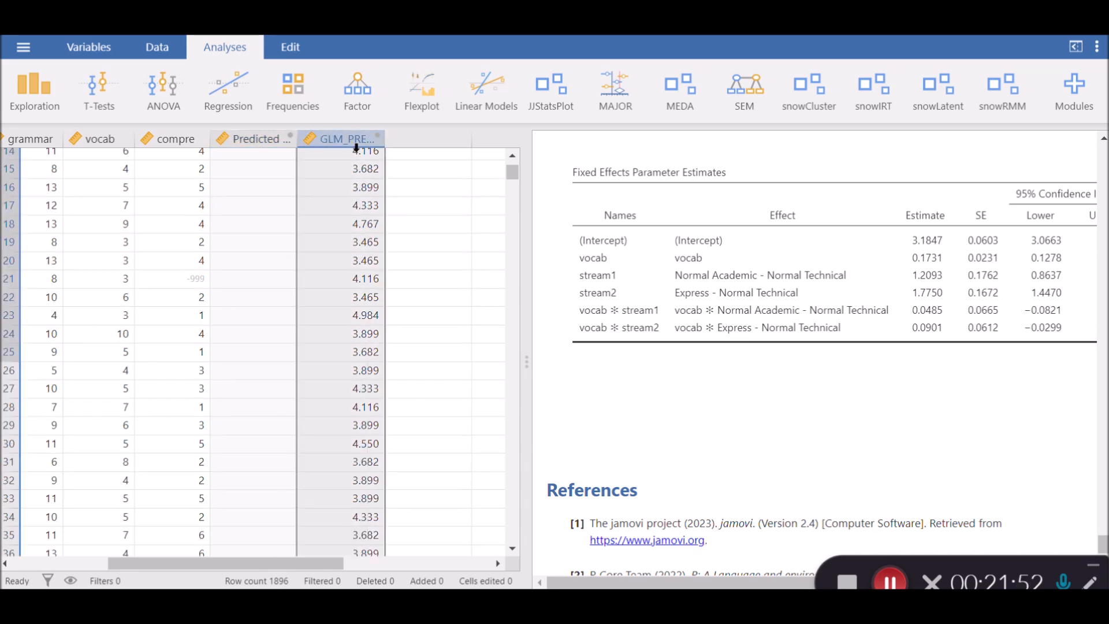
Step: Create a scatterplot with vocab on the X-axis and GLM_PRED_compre on the Y-axis
left_click(36, 107)
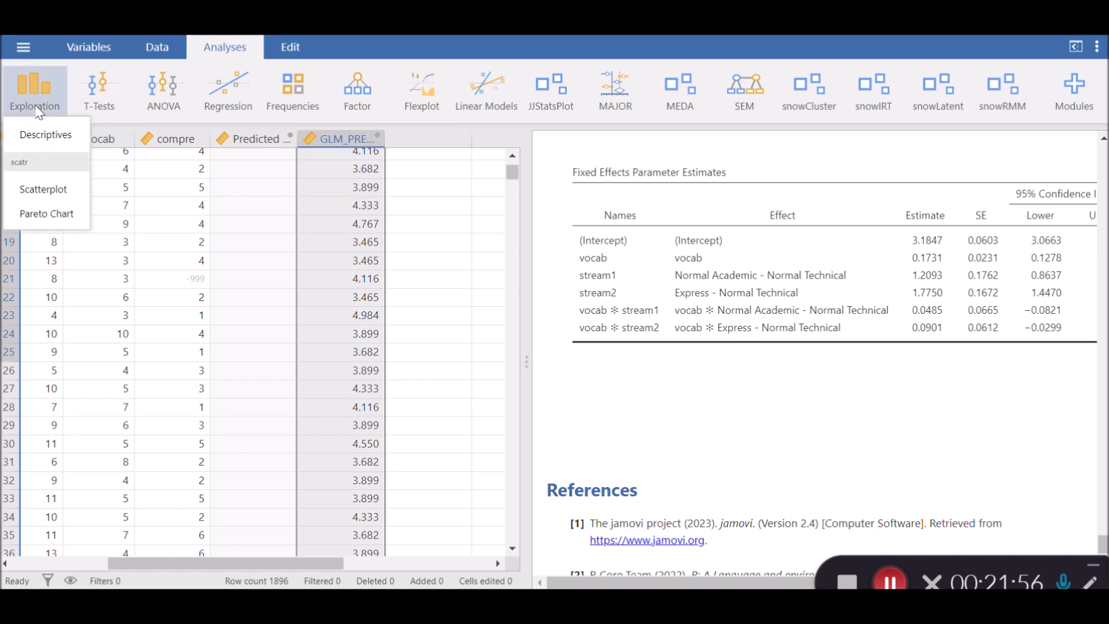
left_click(43, 193)
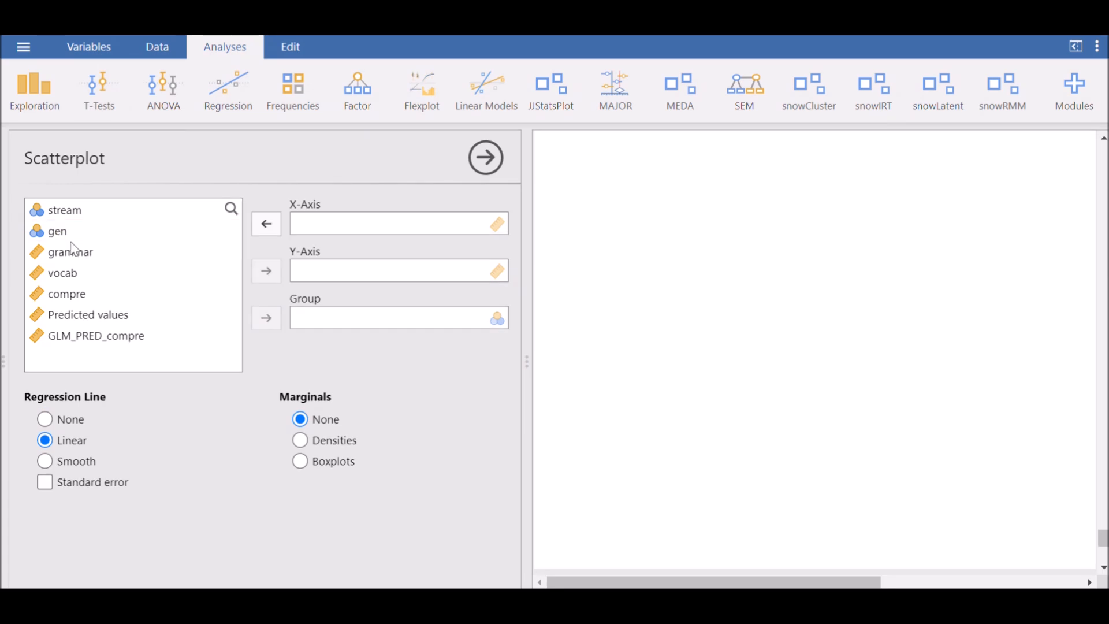
left_click(69, 298)
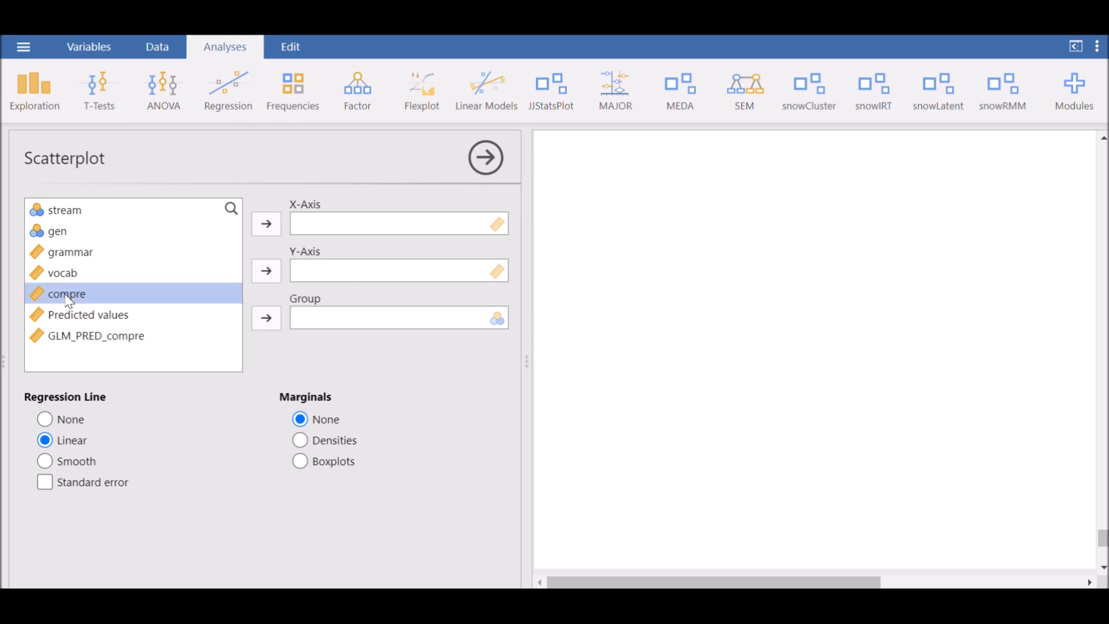
left_click(84, 339)
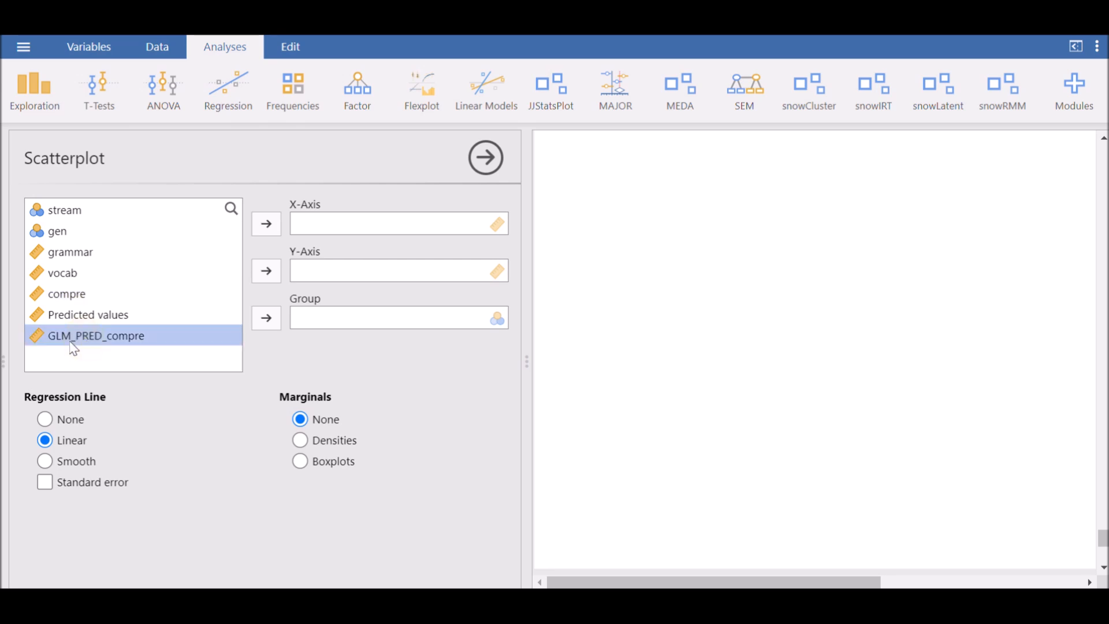
left_click(266, 271)
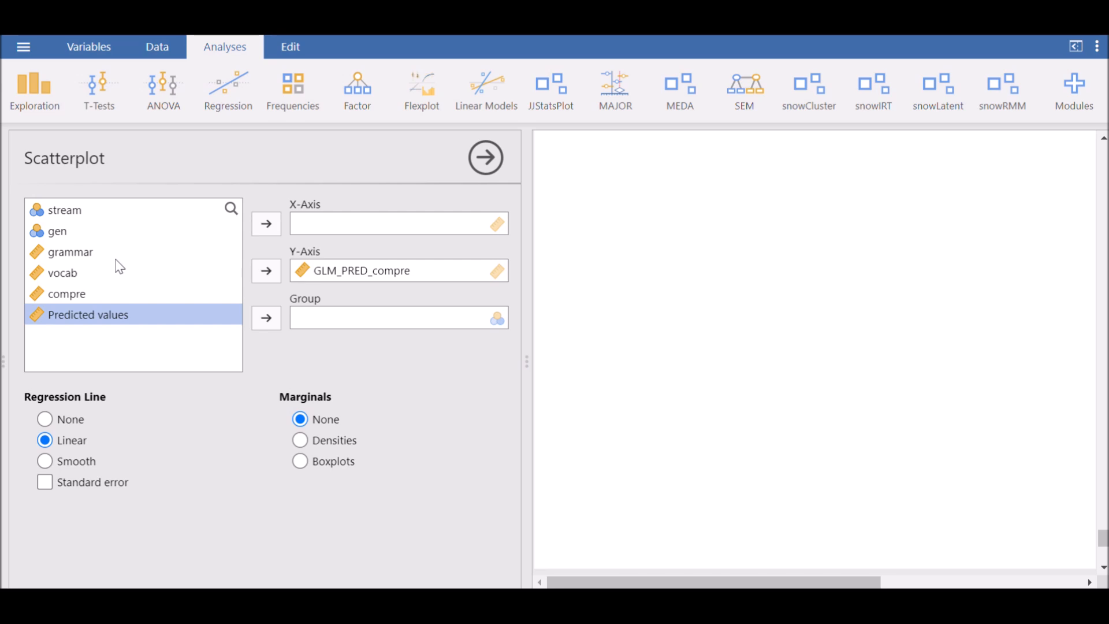
left_click(63, 272)
left_click(266, 224)
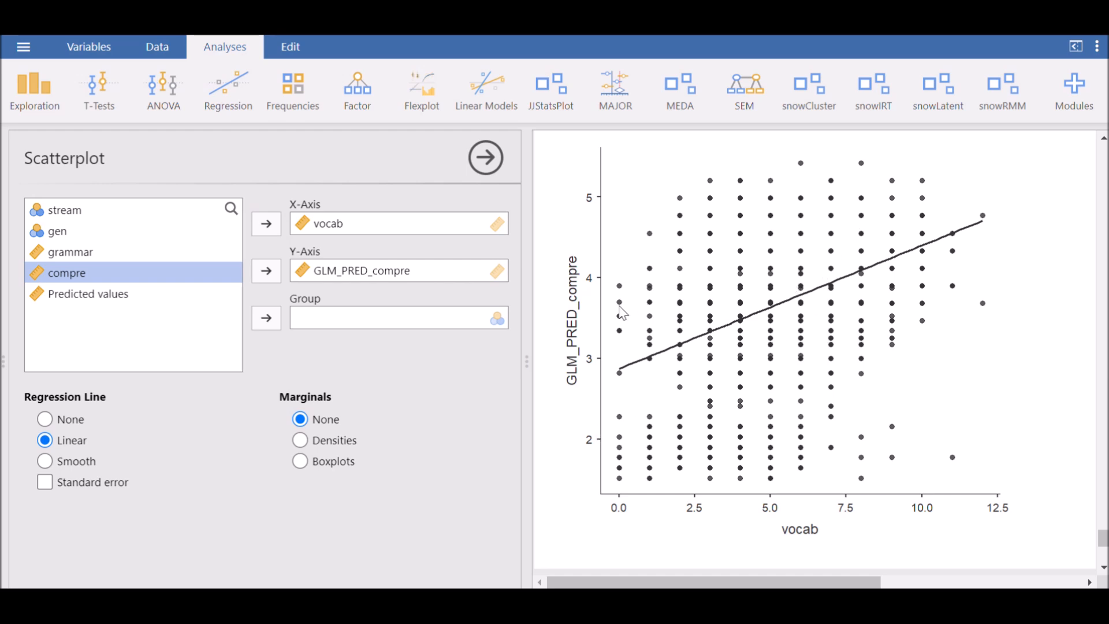
Step: Group the scatterplot of GLM_PRED_compre against vocab by stream
left_click(61, 212)
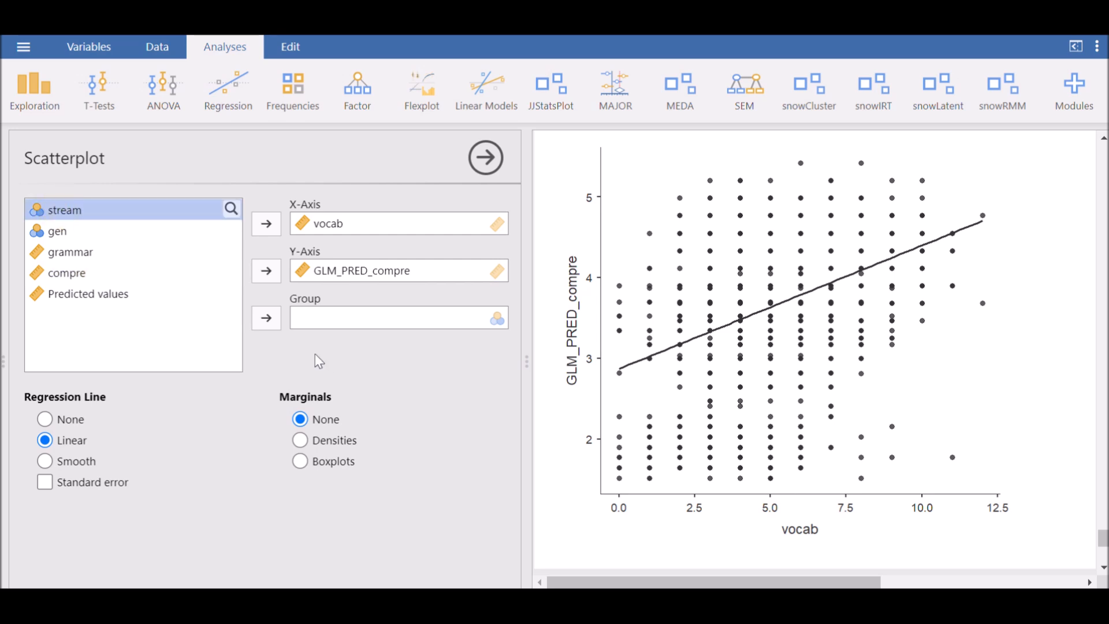
left_click(266, 317)
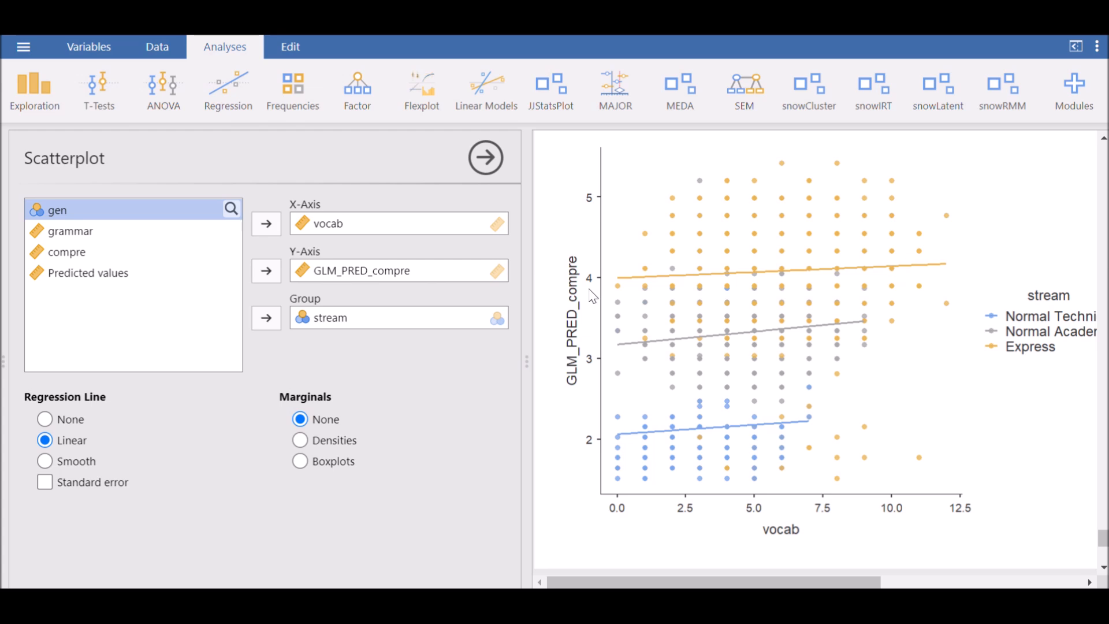
Step: Compare the three streams' regression lines in the scatterplot with the vocab ✻ stream omnibus test and interaction estimates
scroll(824, 306, "up", 6)
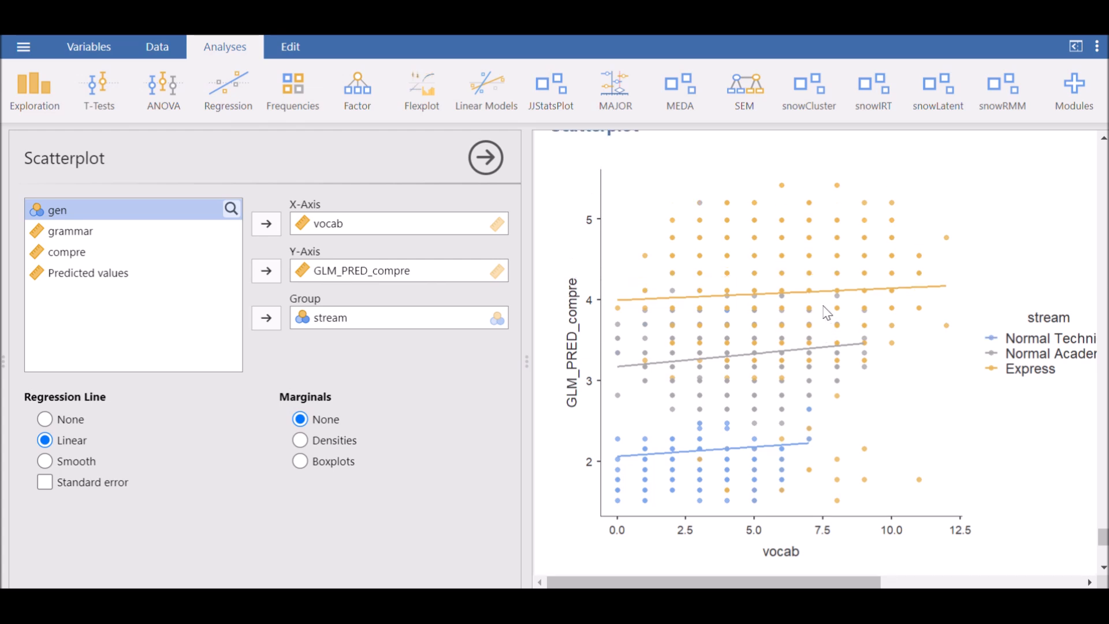
left_click(825, 304)
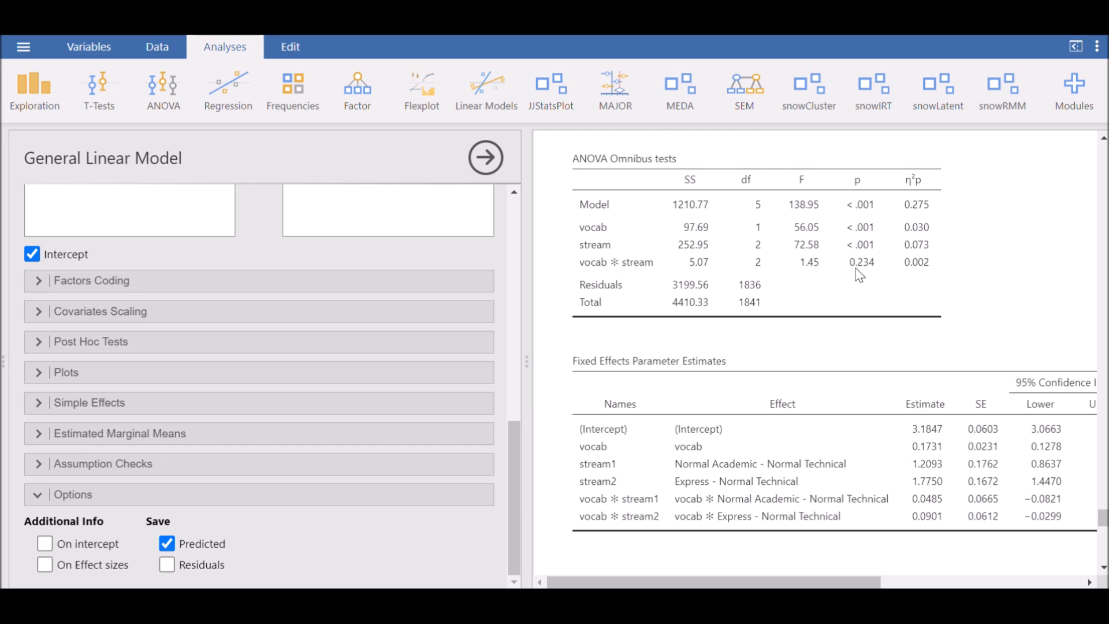
scroll(877, 283, "down", 10)
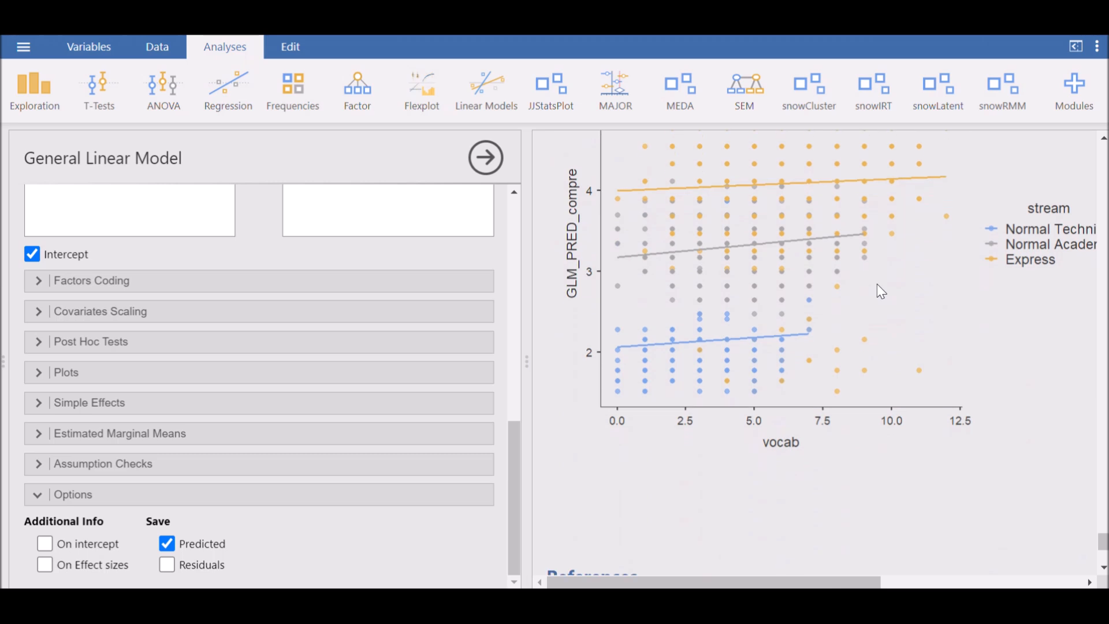
scroll(780, 260, "up", 2)
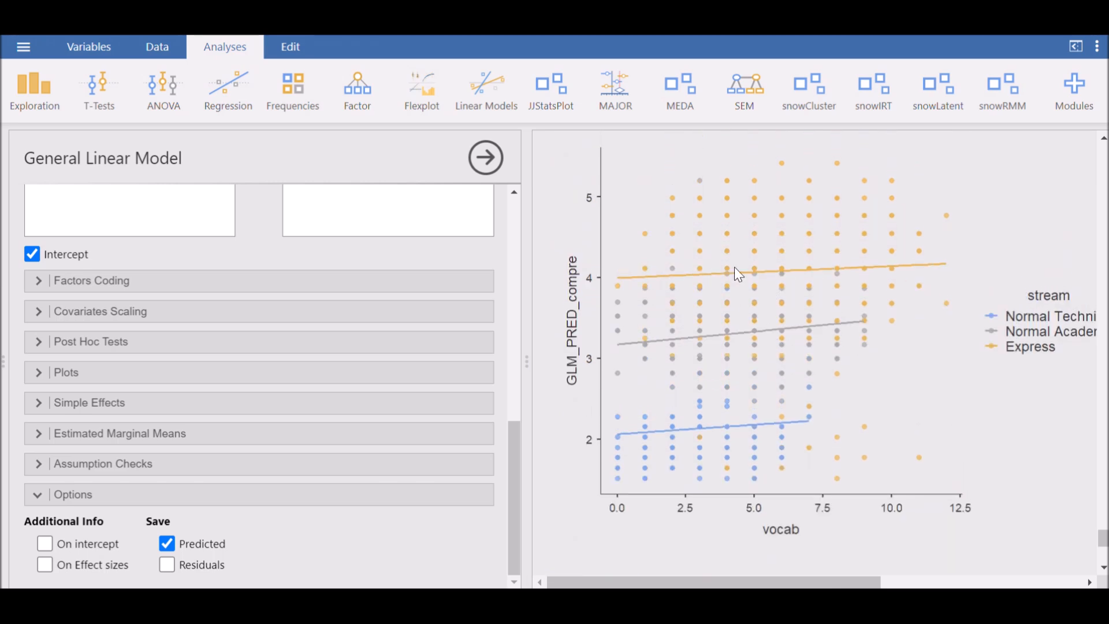
left_click(735, 331)
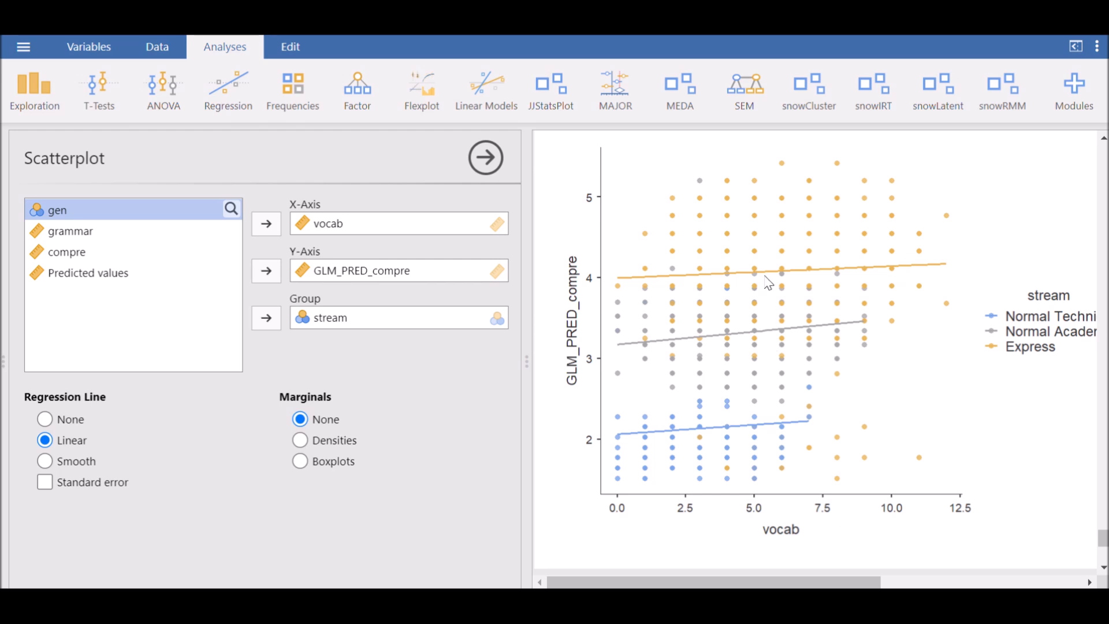
left_click(798, 275)
left_click_drag(859, 582, 876, 581)
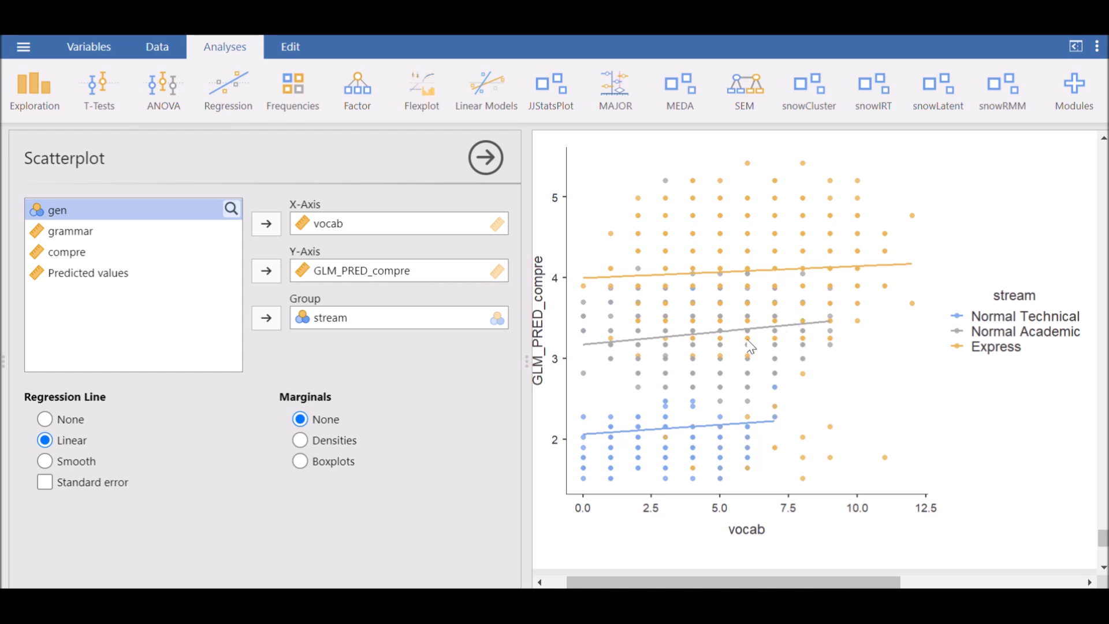
scroll(747, 340, "up", 1)
scroll(747, 348, "down", 1)
scroll(826, 335, "up", 3)
scroll(826, 335, "down", 3)
scroll(838, 249, "up", 4)
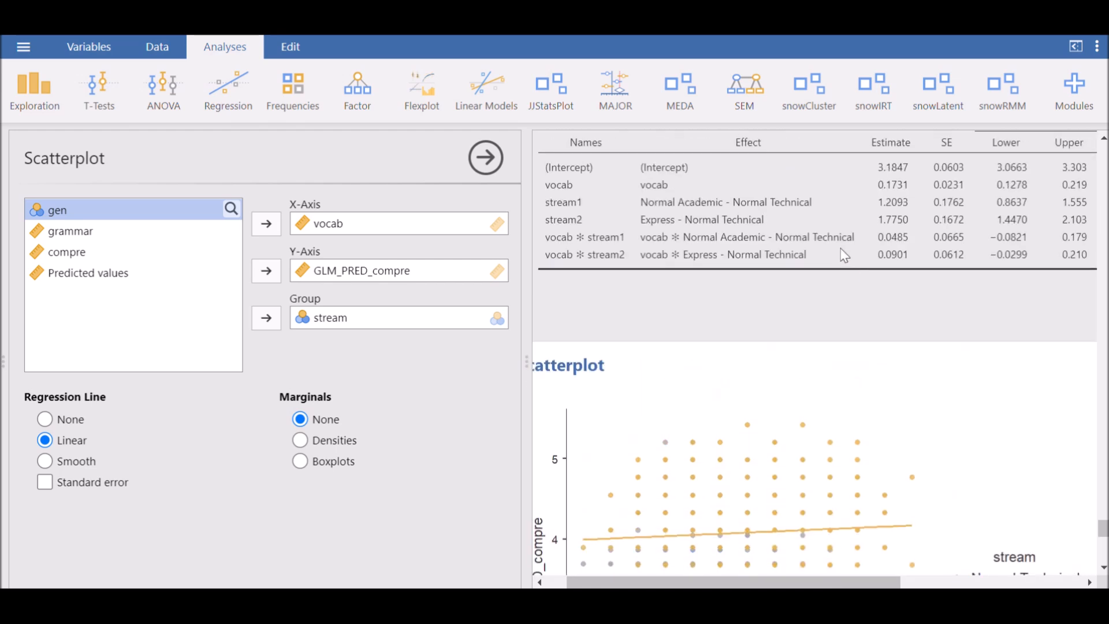
Step: Reopen the general linear model's settings and review the post hoc tests, simple effects and contrast coding choices for stream
left_click(839, 248)
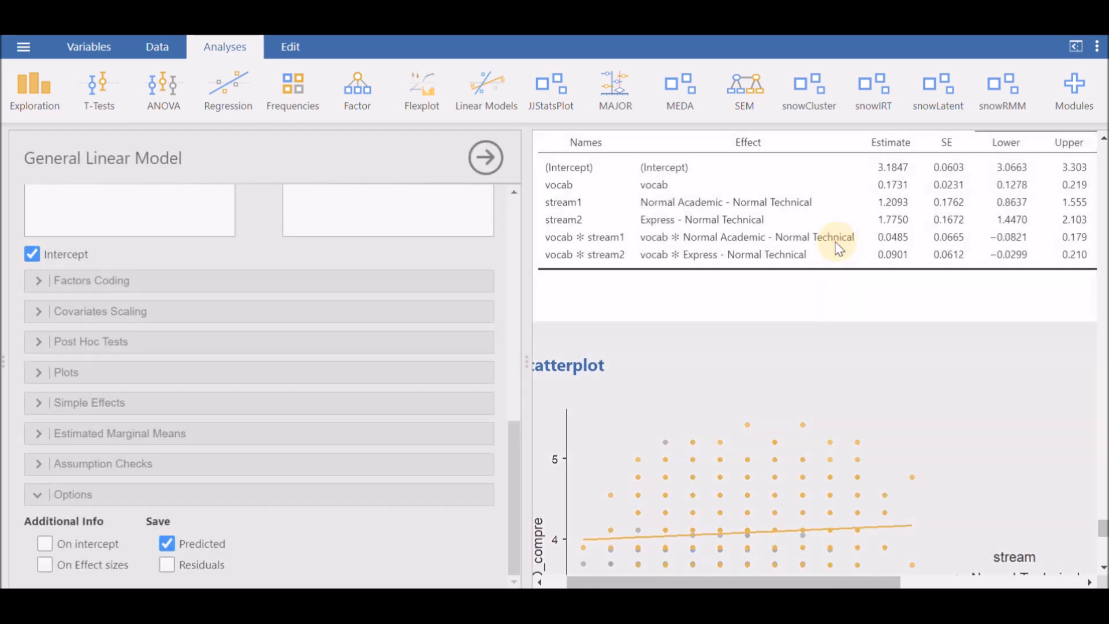
left_click(215, 344)
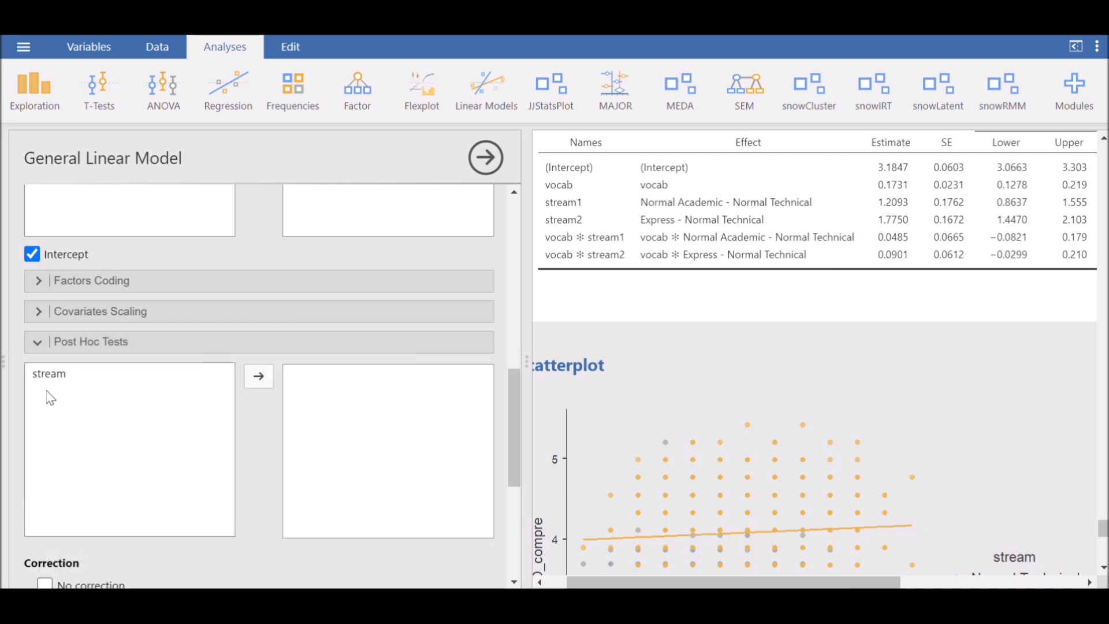
left_click(203, 350)
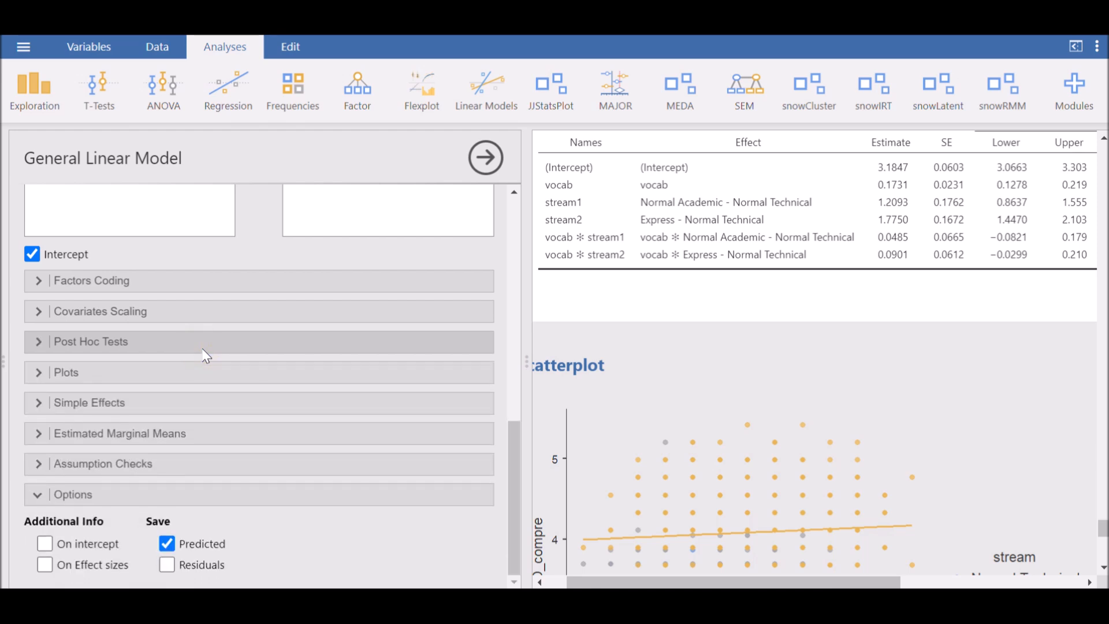
left_click(187, 402)
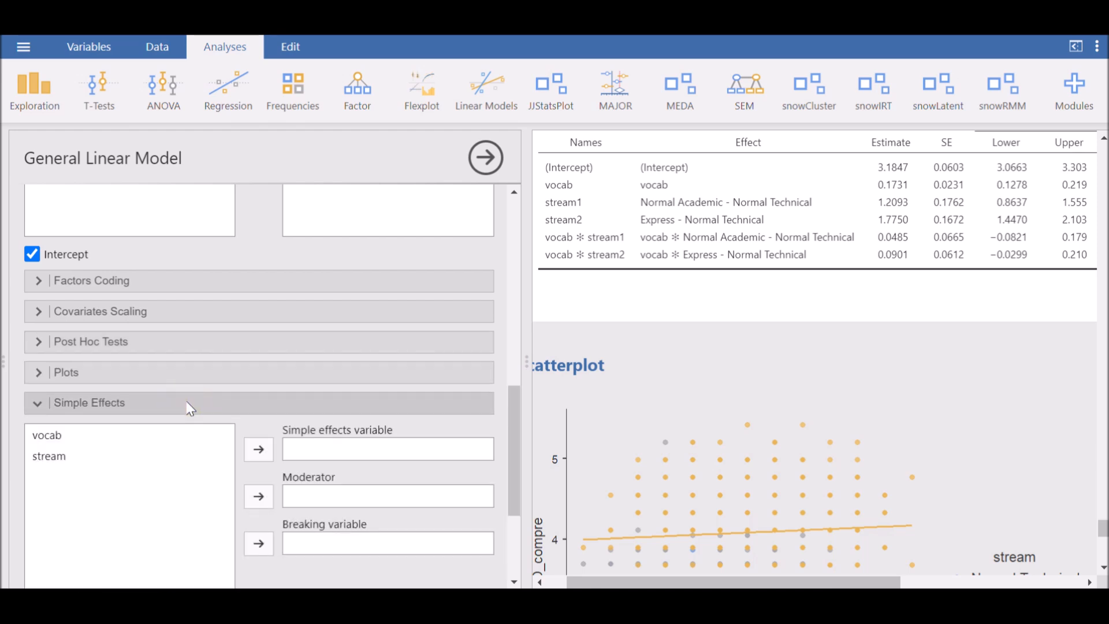
left_click(191, 287)
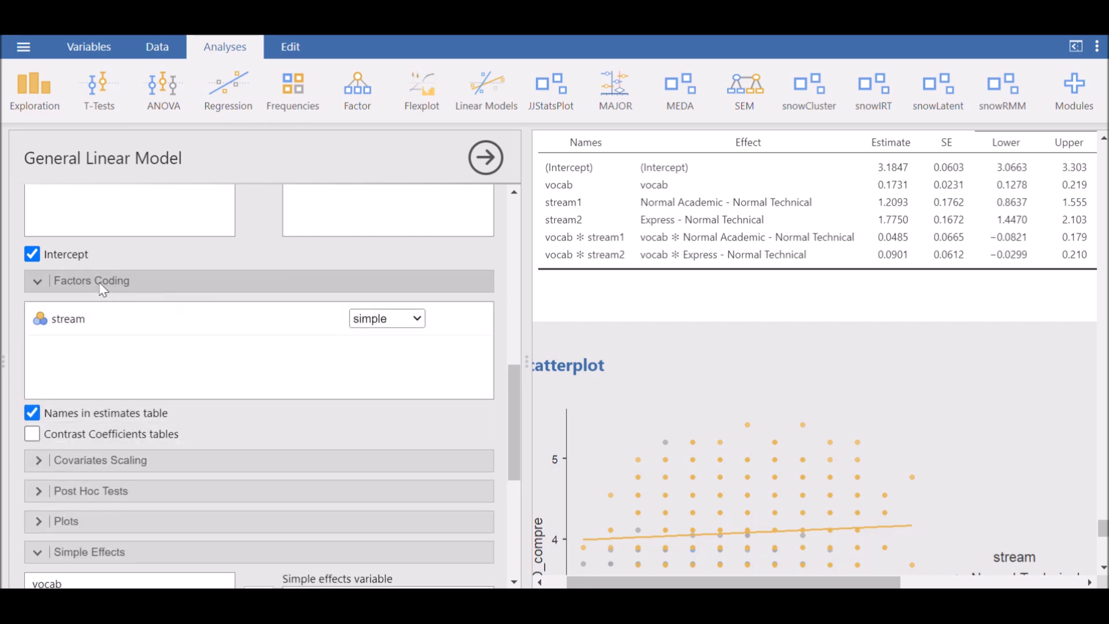
left_click(418, 322)
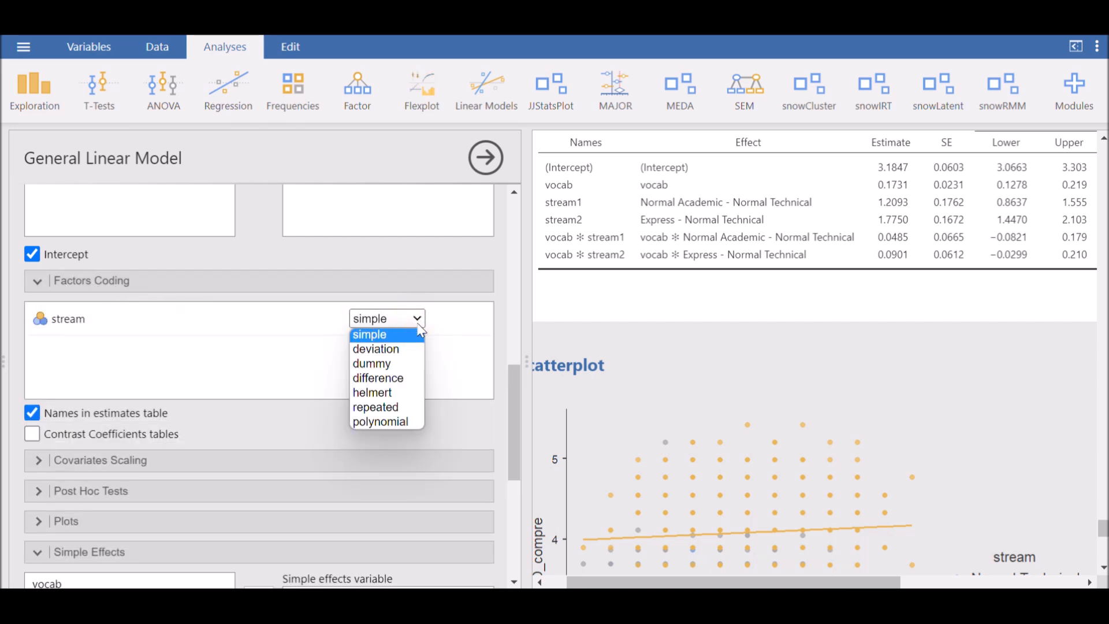
left_click(447, 286)
left_click(448, 285)
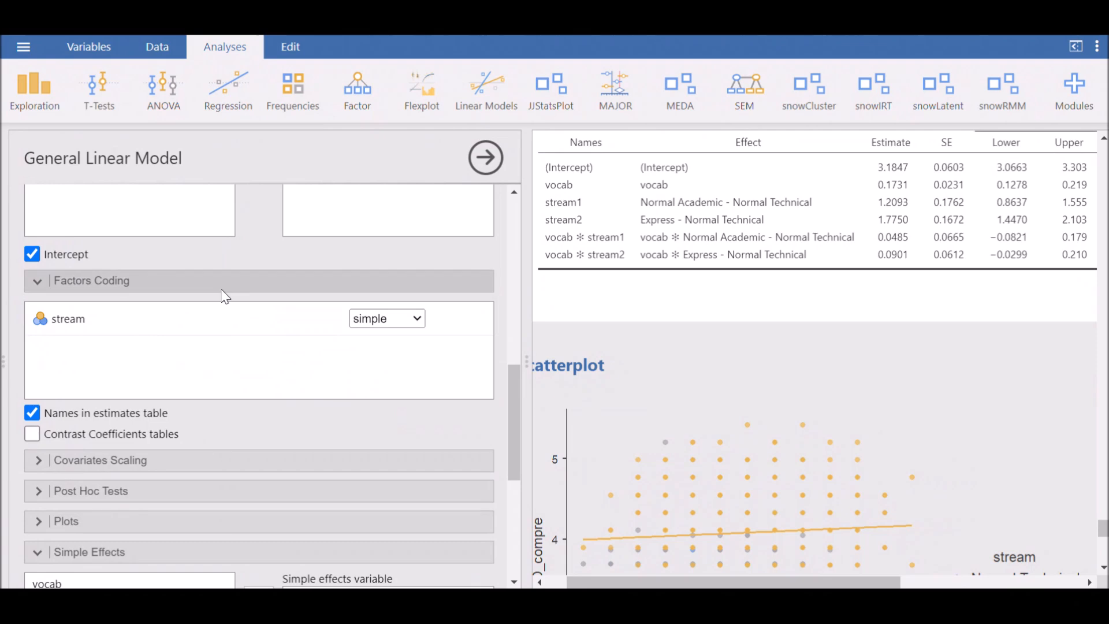
Step: Review the covariate scaling choices available for vocab in the general linear model
scroll(285, 334, "down", 2)
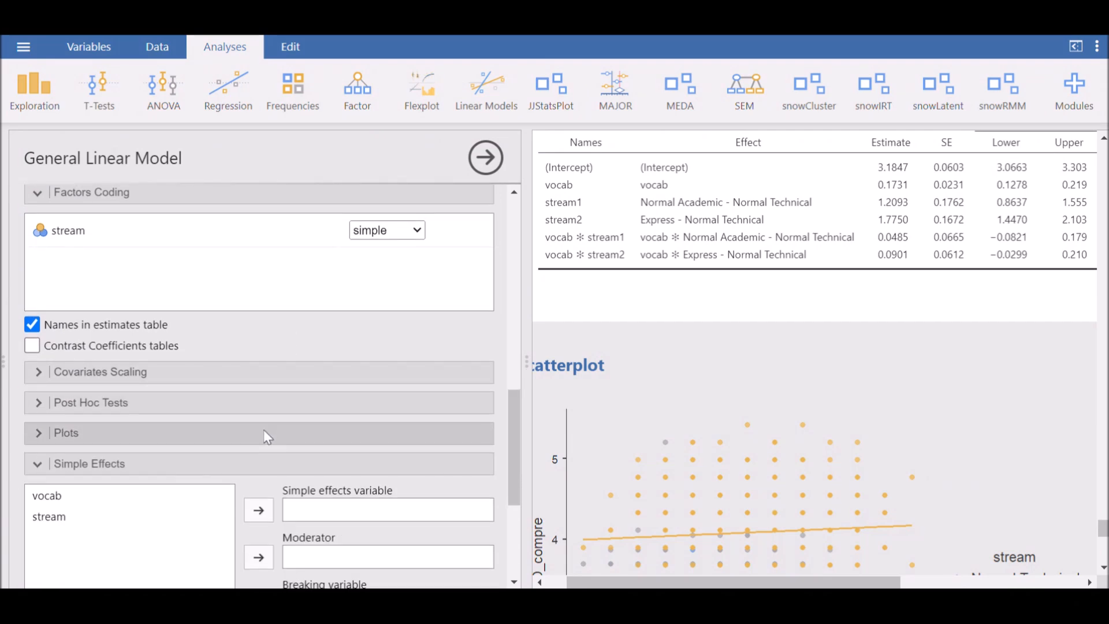
scroll(263, 430, "down", 2)
left_click(229, 287)
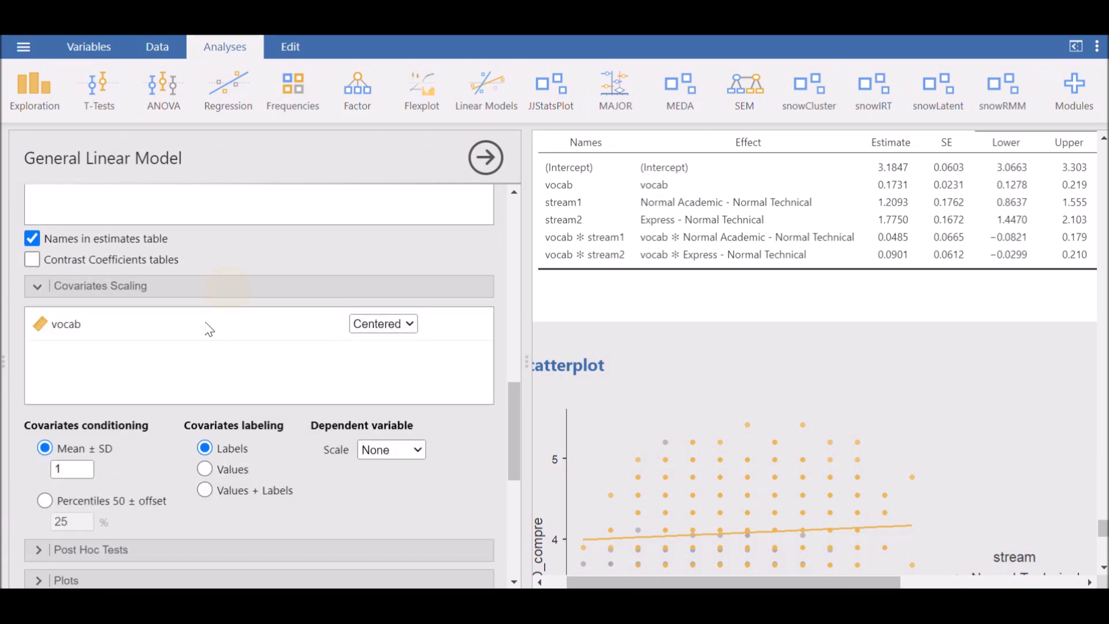
left_click(386, 324)
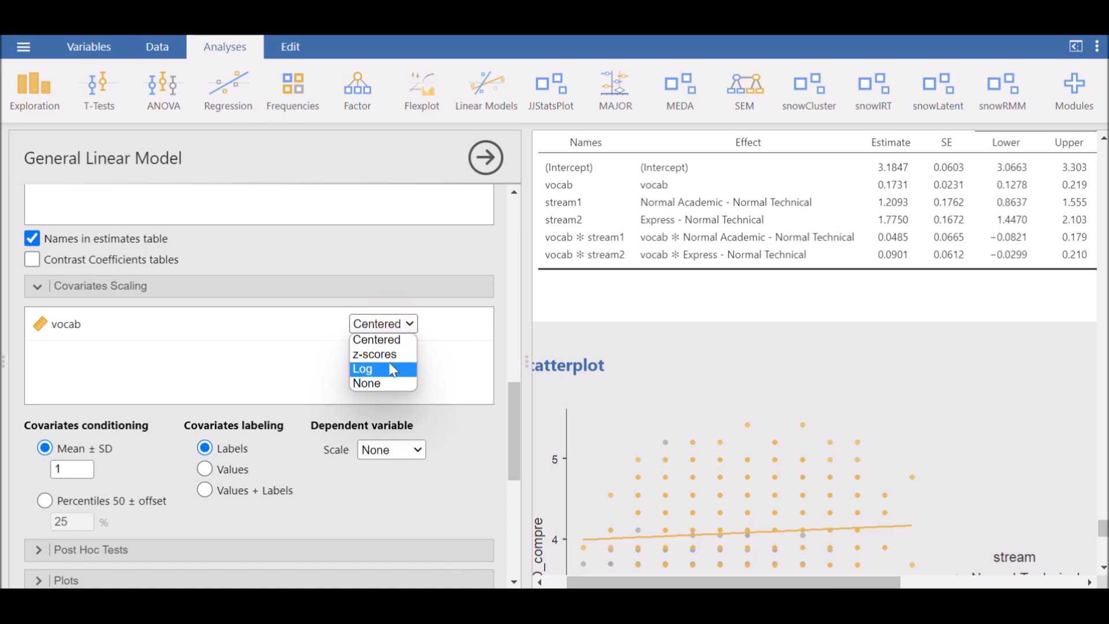
left_click(393, 267)
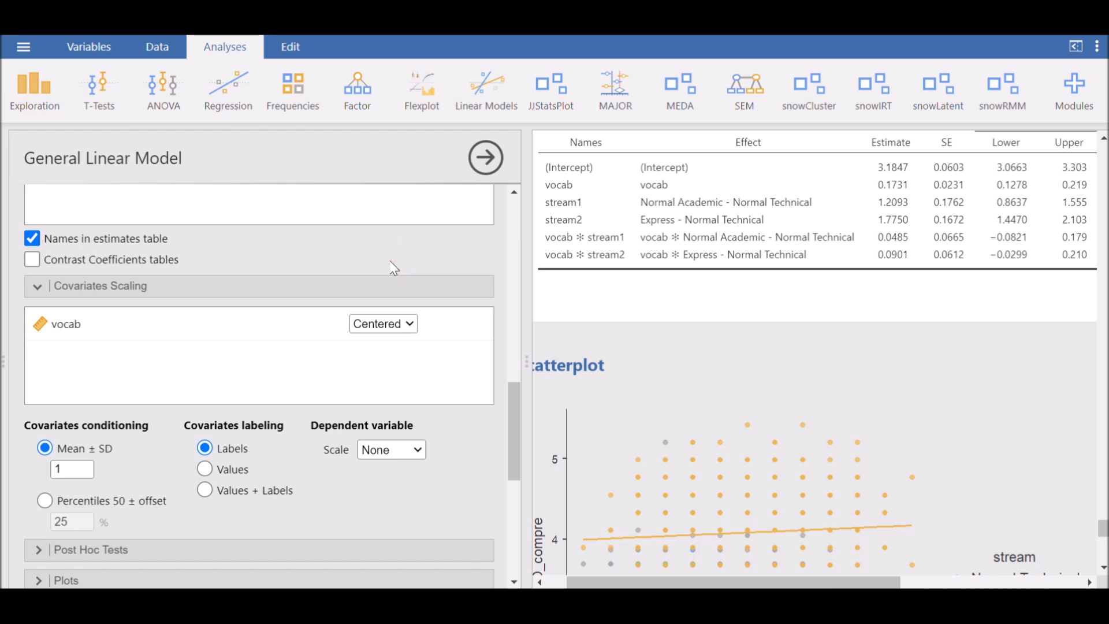
Step: Examine the general linear model's results and variable assignments alongside the earlier linear regression coefficients for vocab and gen
scroll(740, 402, "up", 10)
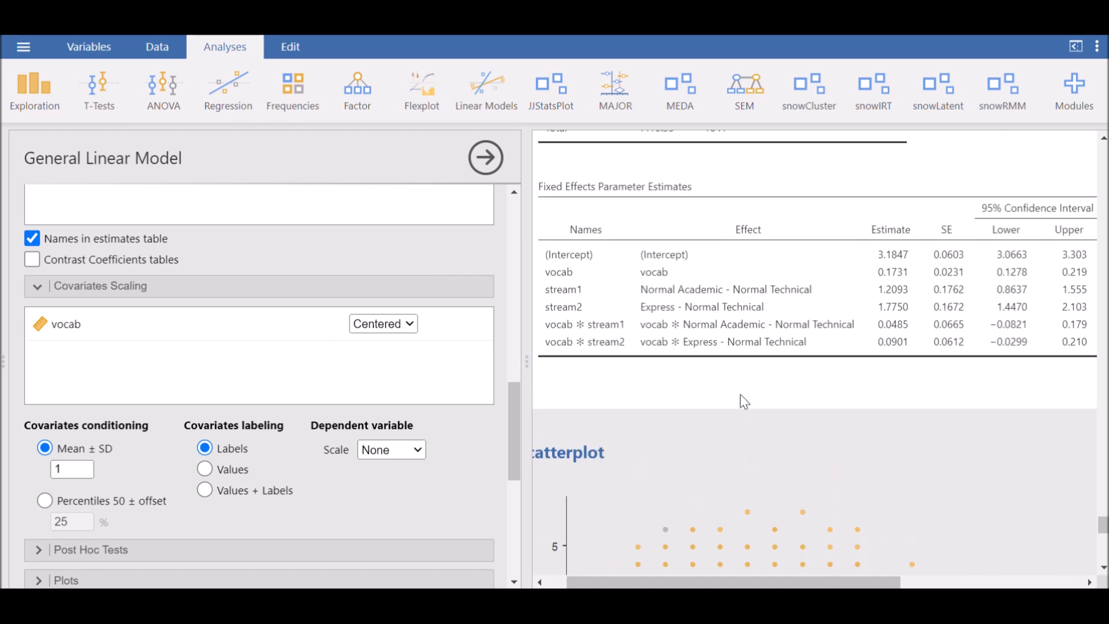
left_click_drag(674, 584, 655, 585)
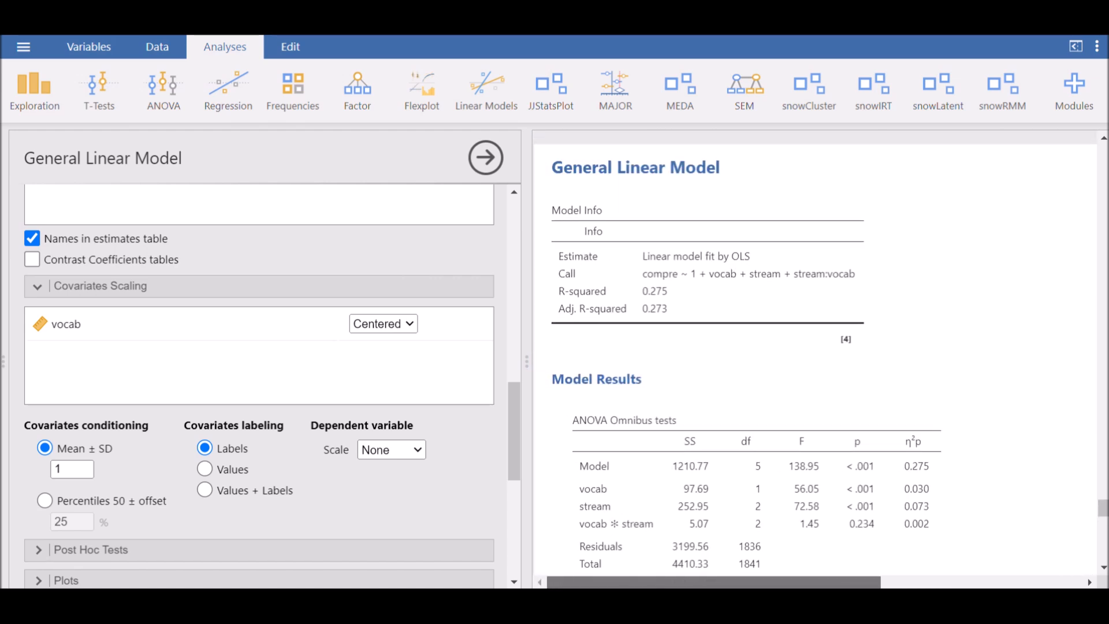
scroll(639, 421, "up", 5)
scroll(437, 295, "up", 6)
scroll(437, 295, "up", 5)
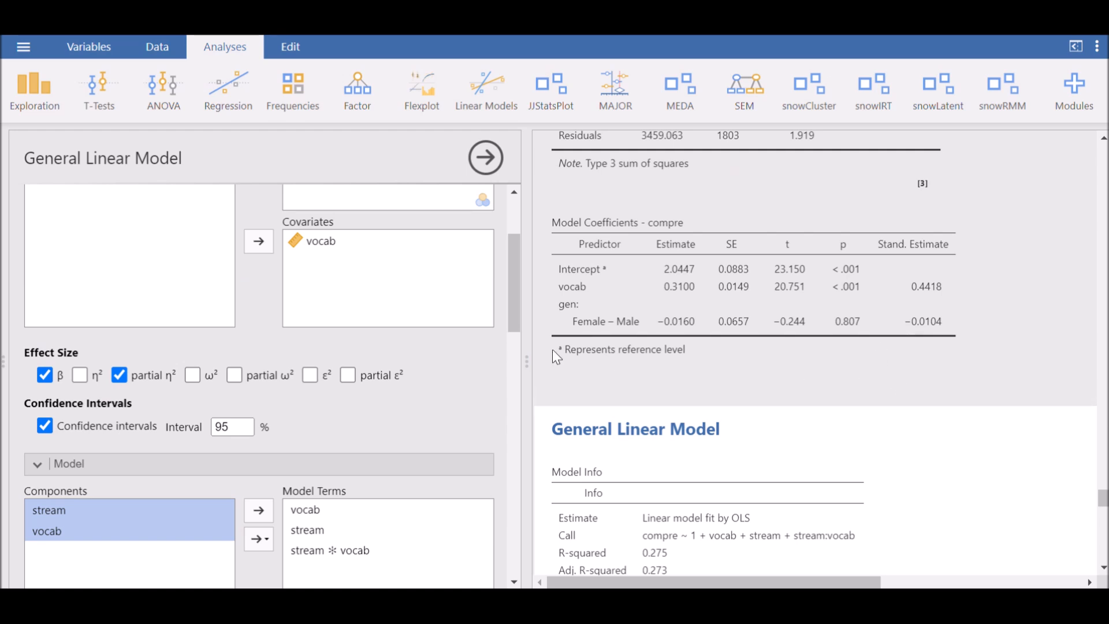
scroll(446, 314, "up", 2)
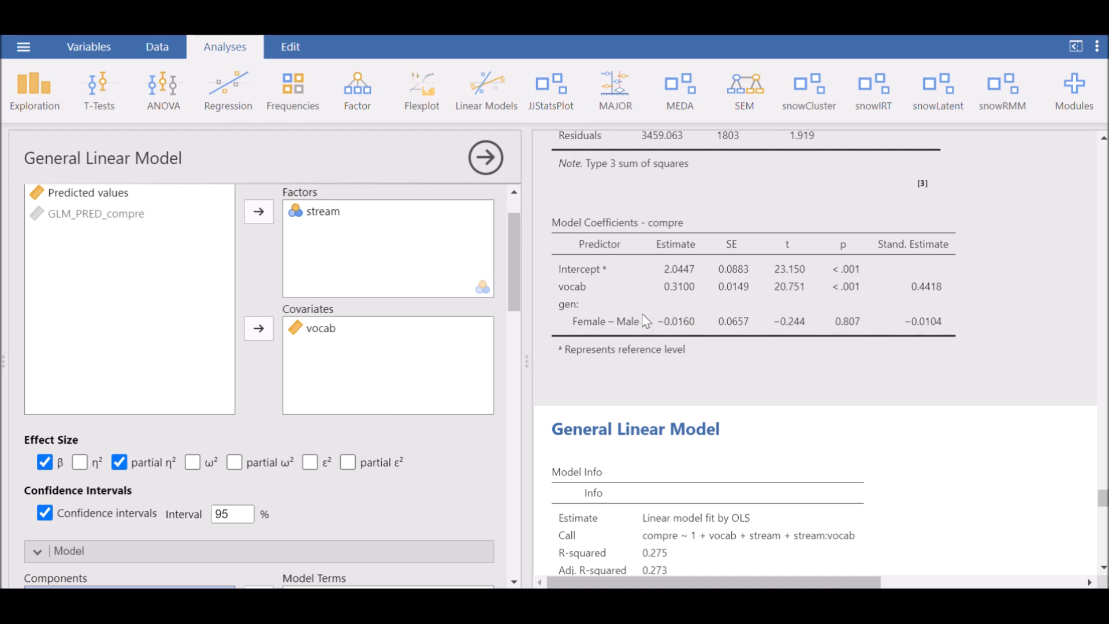
scroll(346, 323, "up", 2)
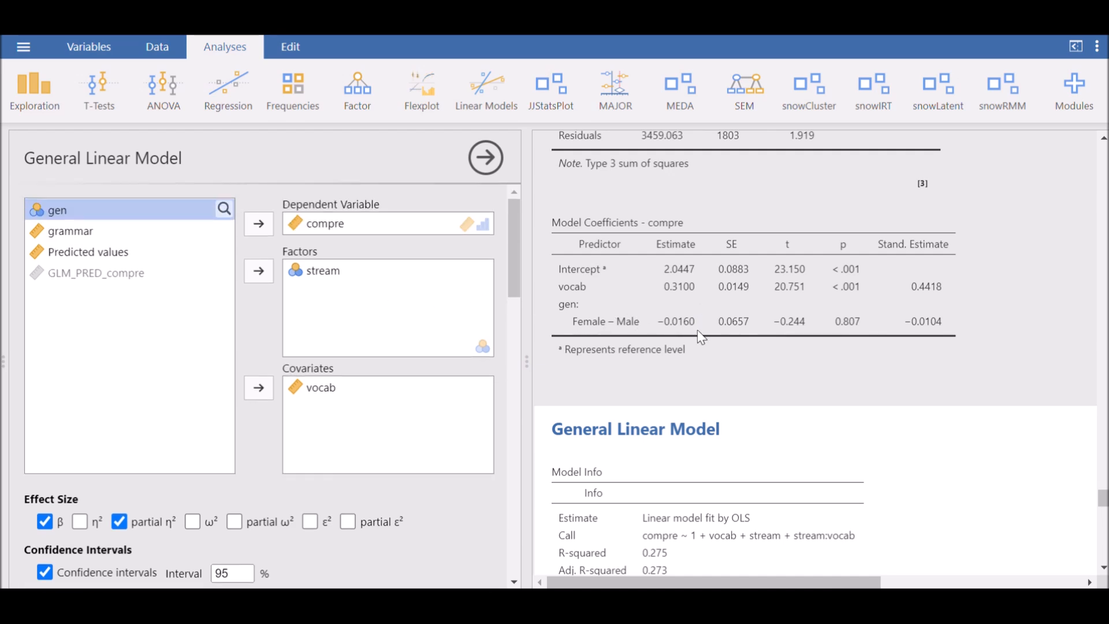